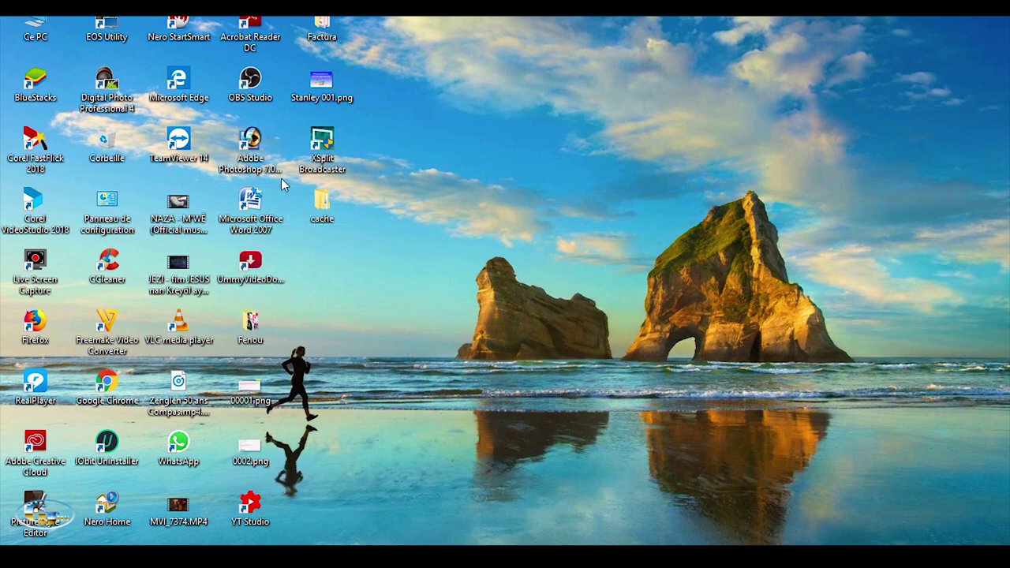
Launch Photoshop 7.0 and bring up the Open dialog on the Logo JHS Production folder
double_click(253, 150)
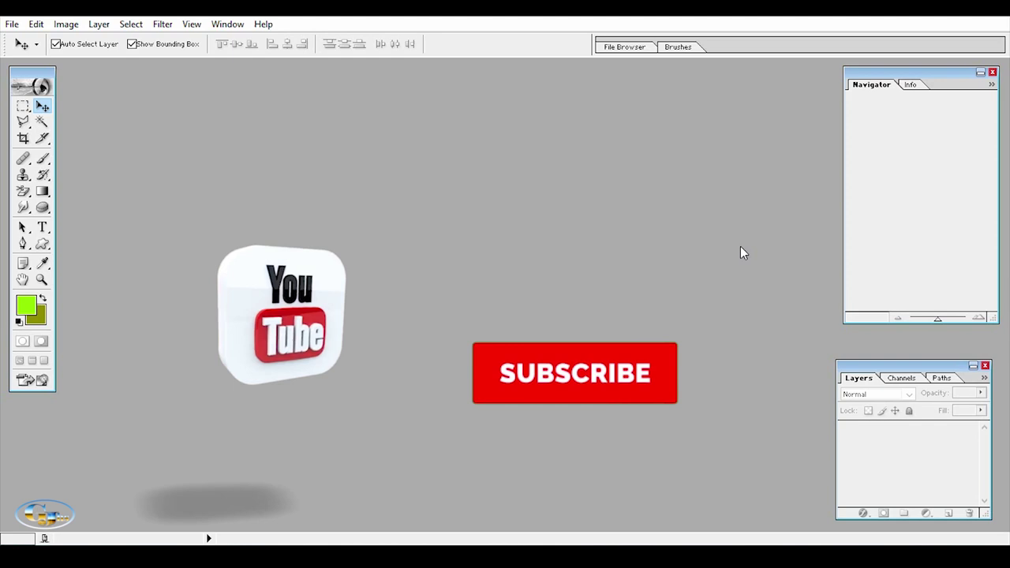
click(396, 192)
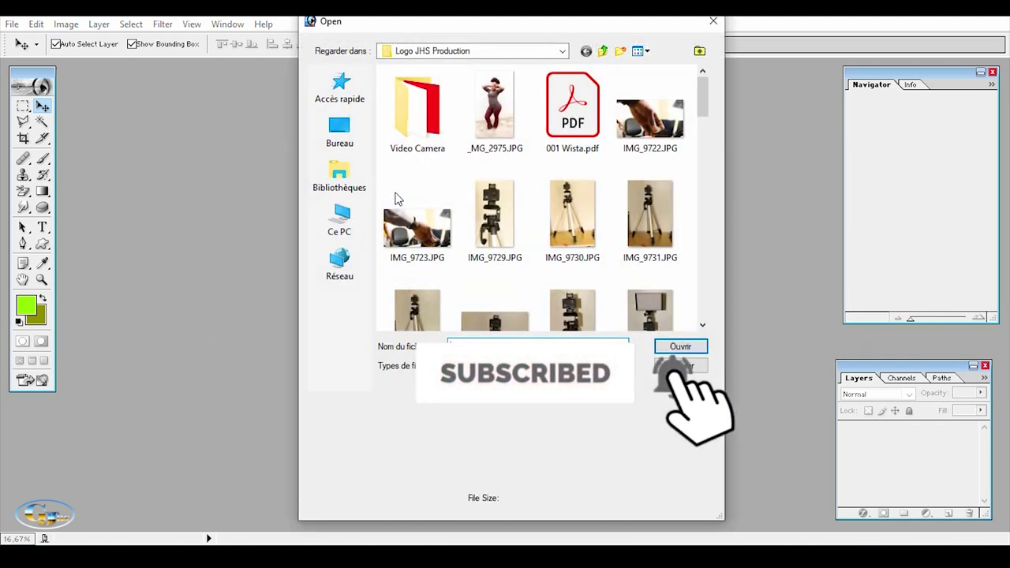
Open _MG_2975.JPG, rotate the canvas 90° CW so she stands upright, and zoom out
double_click(495, 122)
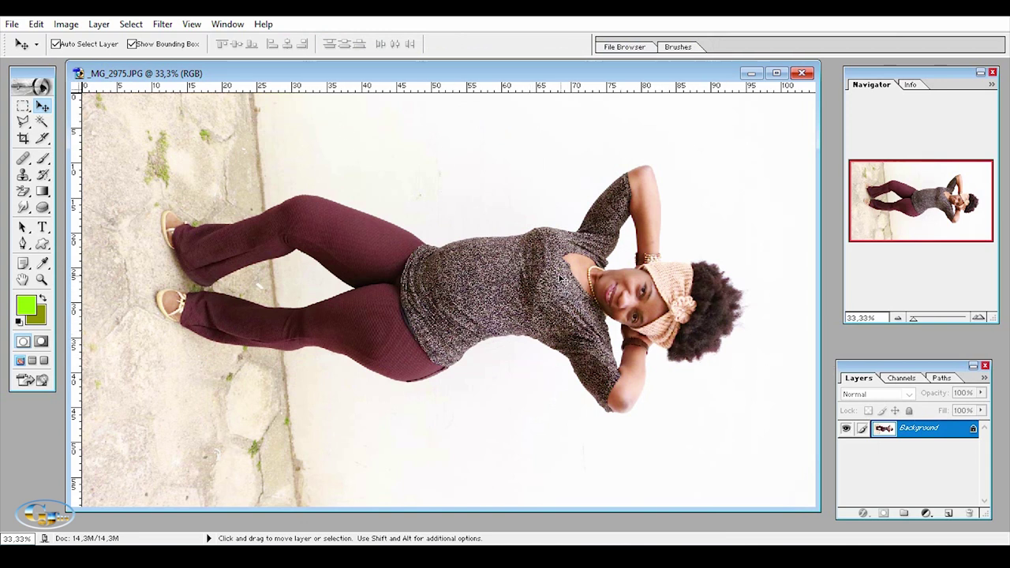
click(27, 25)
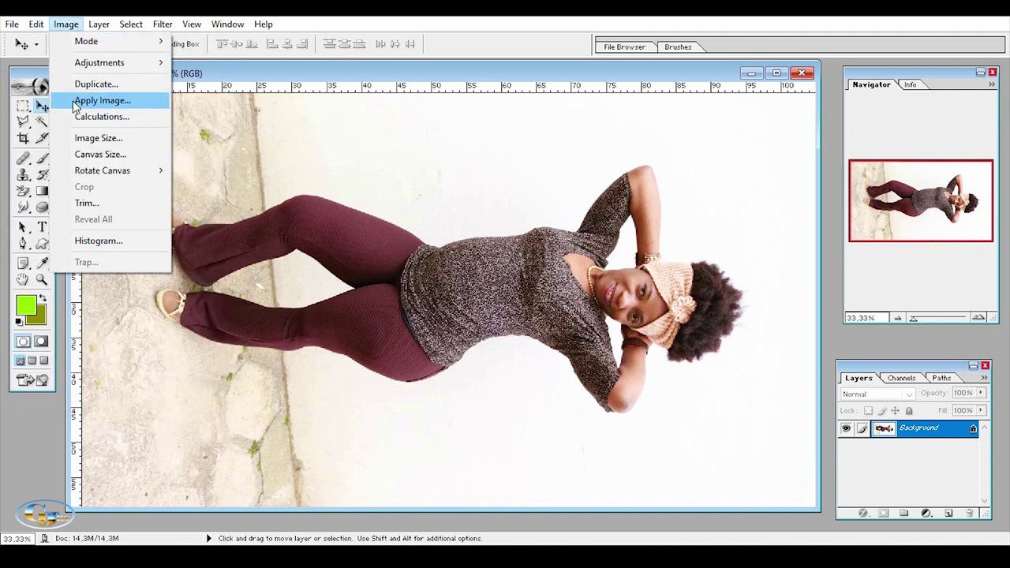
mouse_move(103, 171)
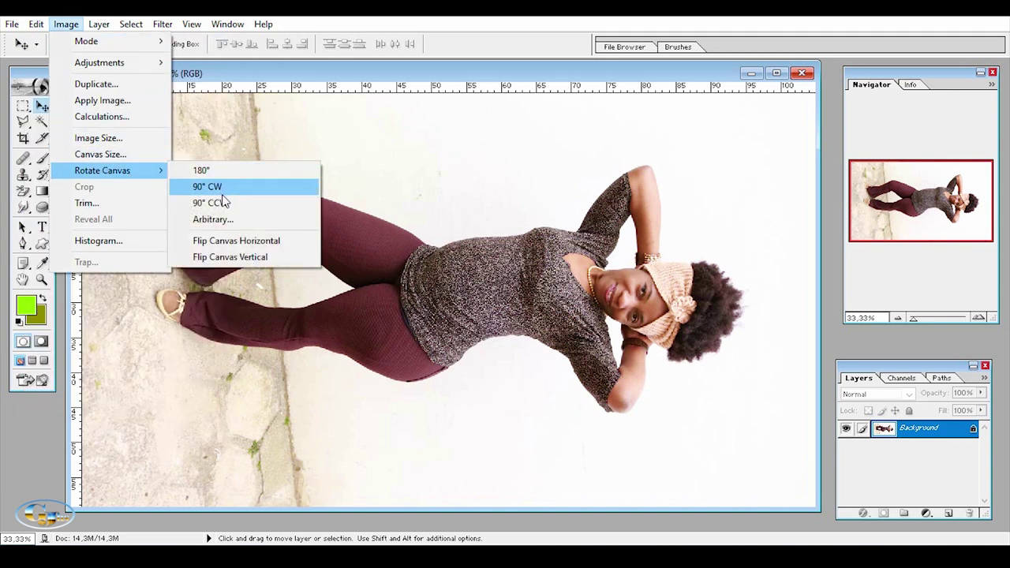
click(227, 203)
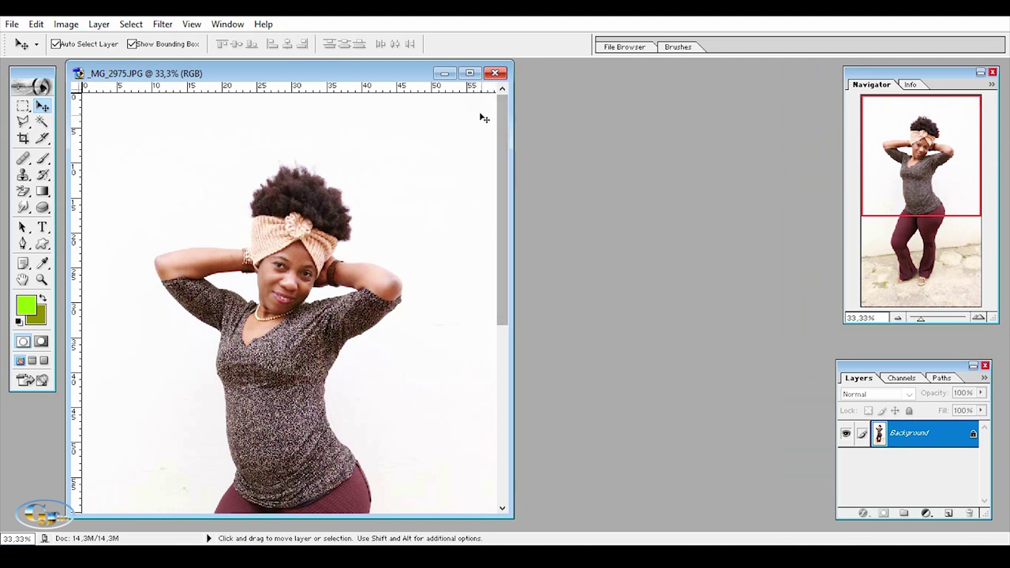
click(898, 320)
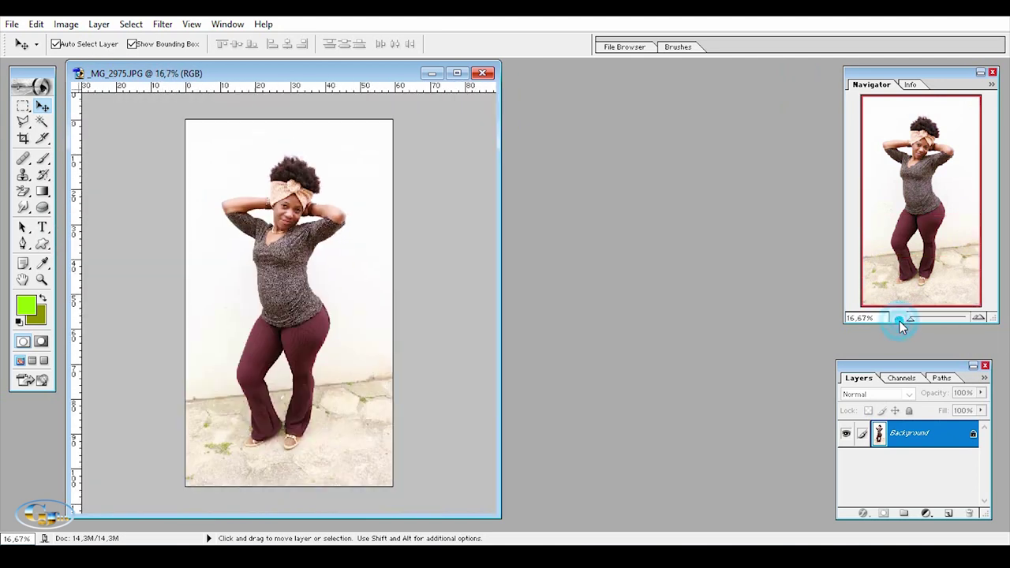
Convert the locked Background into an editable regular layer named WISTA
double_click(930, 436)
text(WISTA)
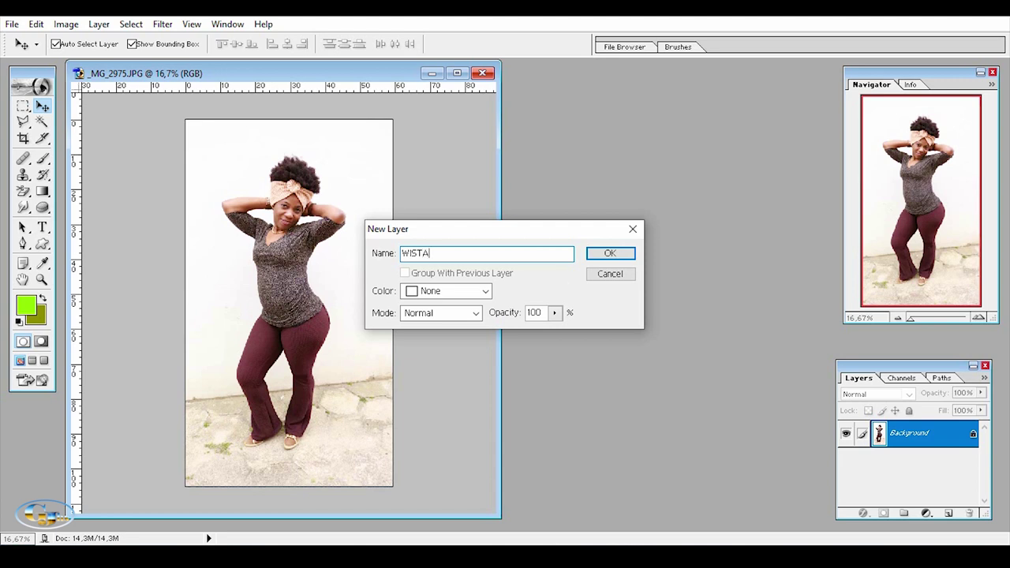
click(605, 256)
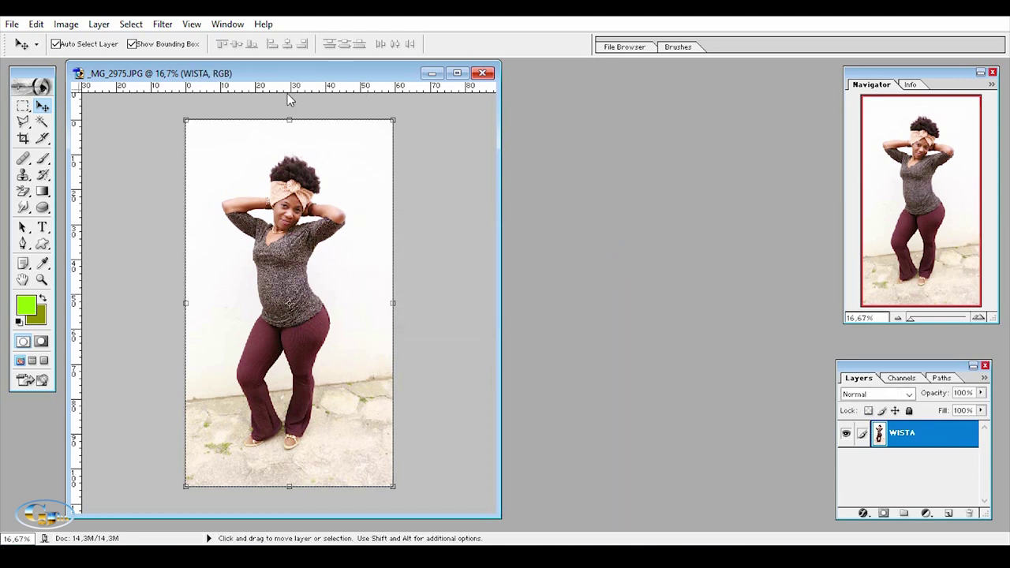
Maximize the image window and start a Polygonal Lasso outline up her left side
drag(298, 77, 493, 87)
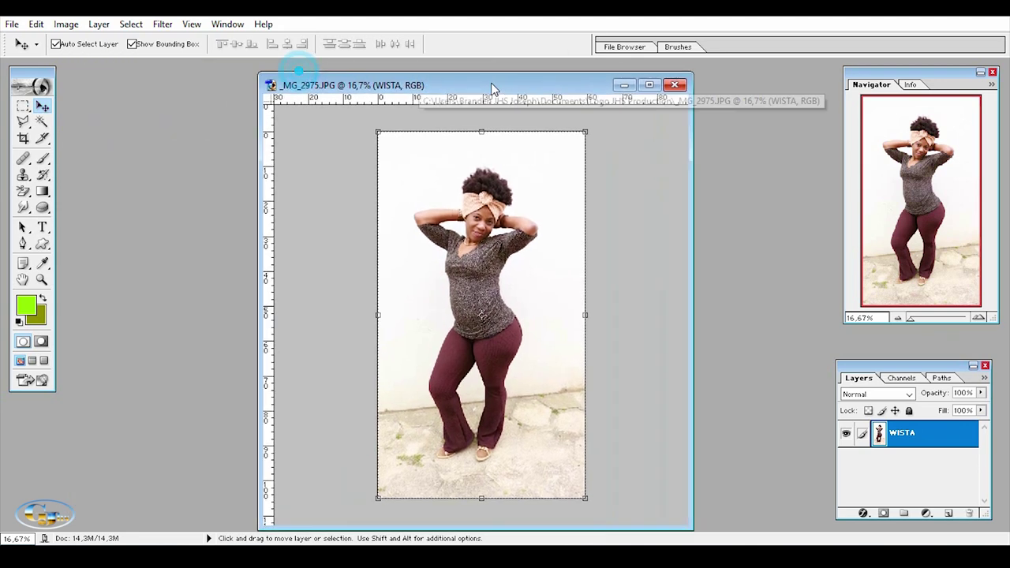
click(652, 84)
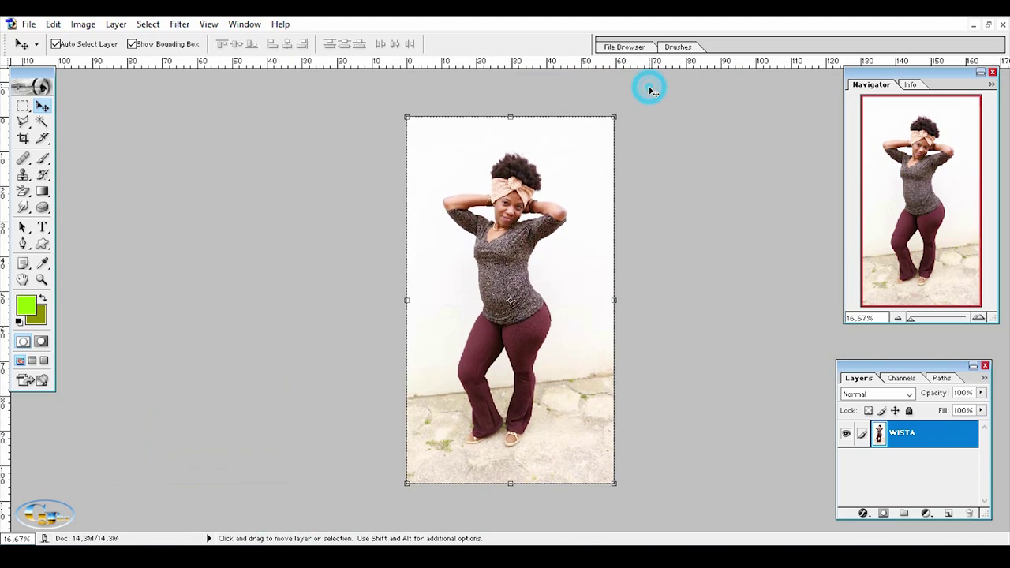
click(24, 124)
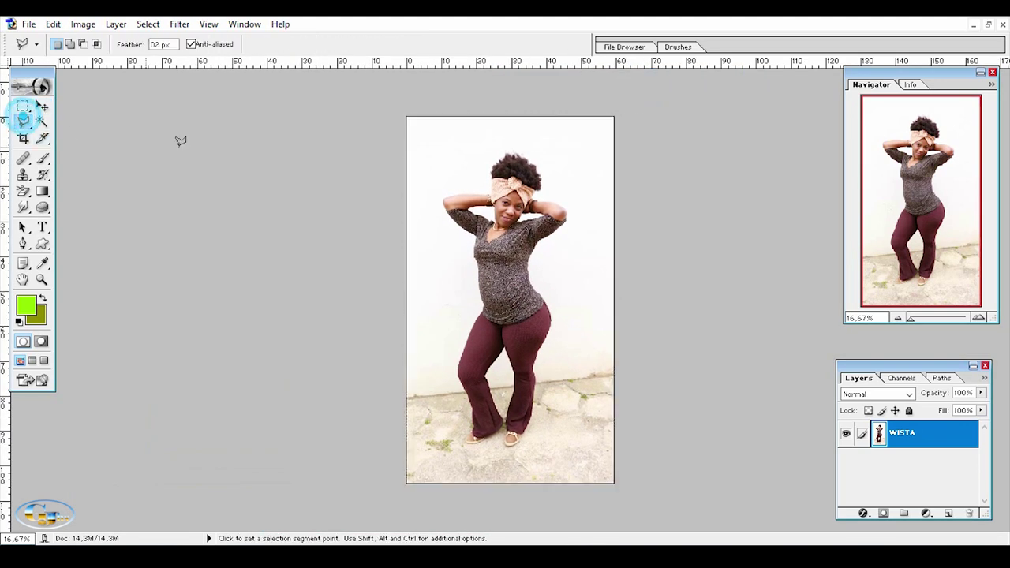
click(339, 97)
click(362, 469)
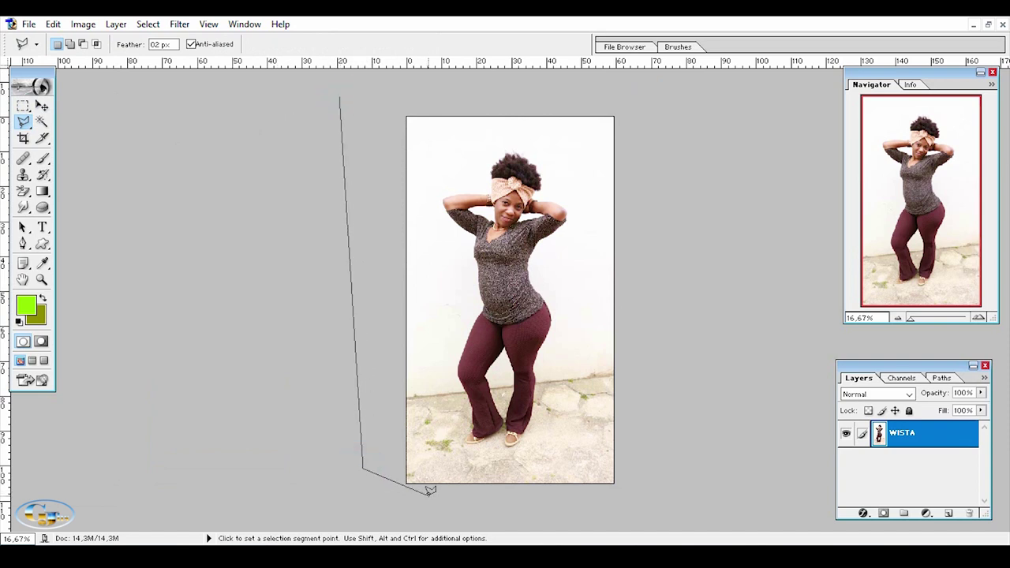
click(546, 507)
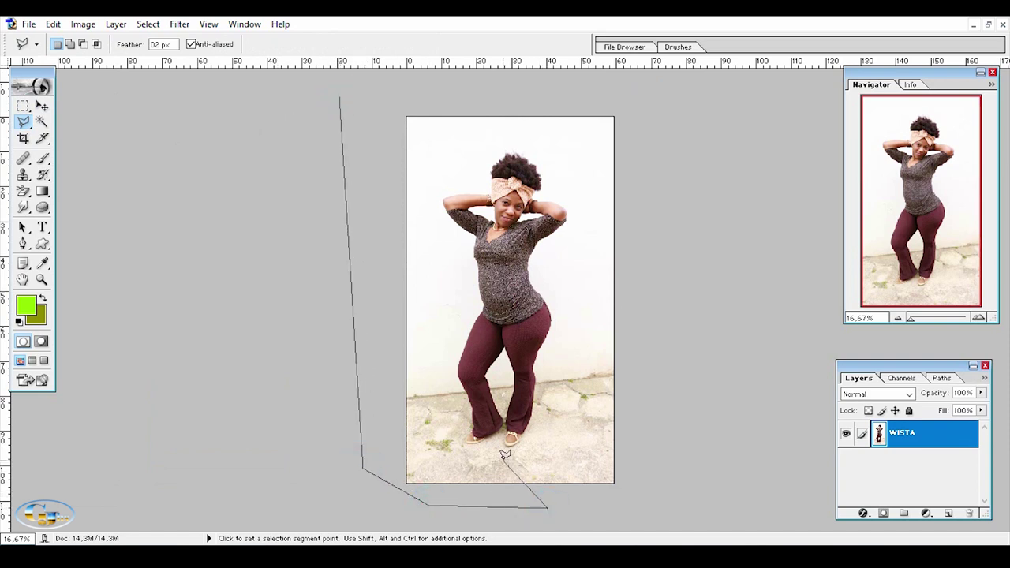
click(462, 440)
click(463, 406)
click(453, 375)
click(470, 309)
click(463, 275)
click(453, 241)
click(428, 205)
Continue the outline around her left elbow, over her hair, and down her right side
click(442, 191)
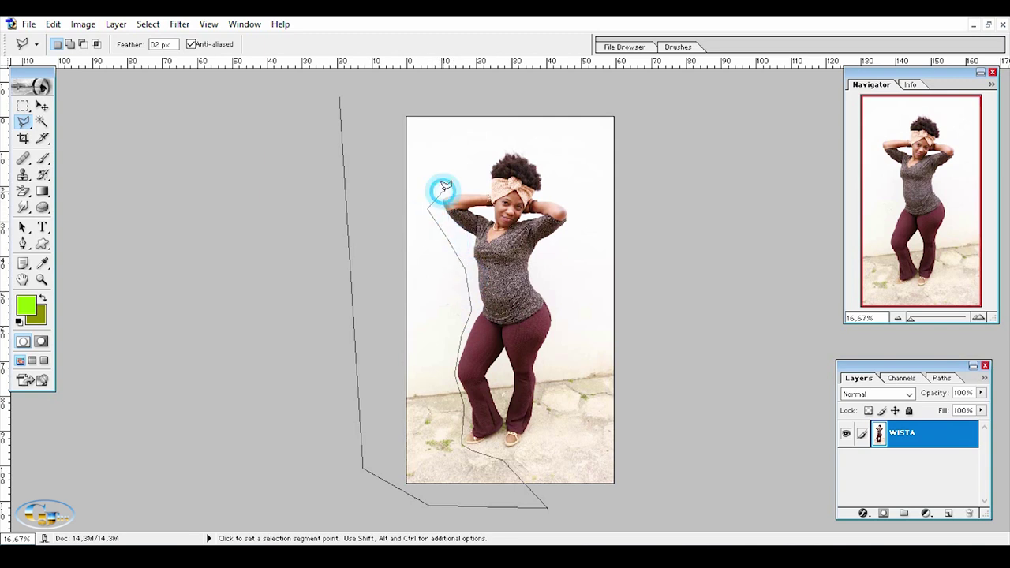
click(473, 188)
click(478, 161)
click(506, 145)
click(532, 141)
click(551, 164)
click(550, 187)
click(566, 205)
click(552, 249)
click(541, 269)
click(551, 289)
click(564, 327)
Finish the outline past her legs and the photo's right side, then delete the background
click(548, 382)
click(536, 441)
click(486, 466)
click(670, 497)
click(679, 160)
click(641, 93)
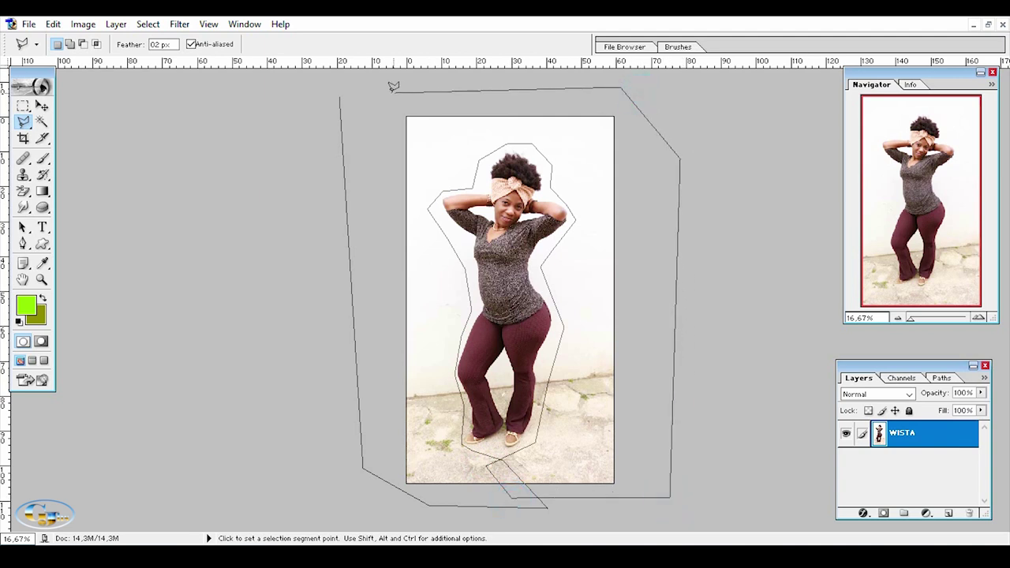
click(339, 91)
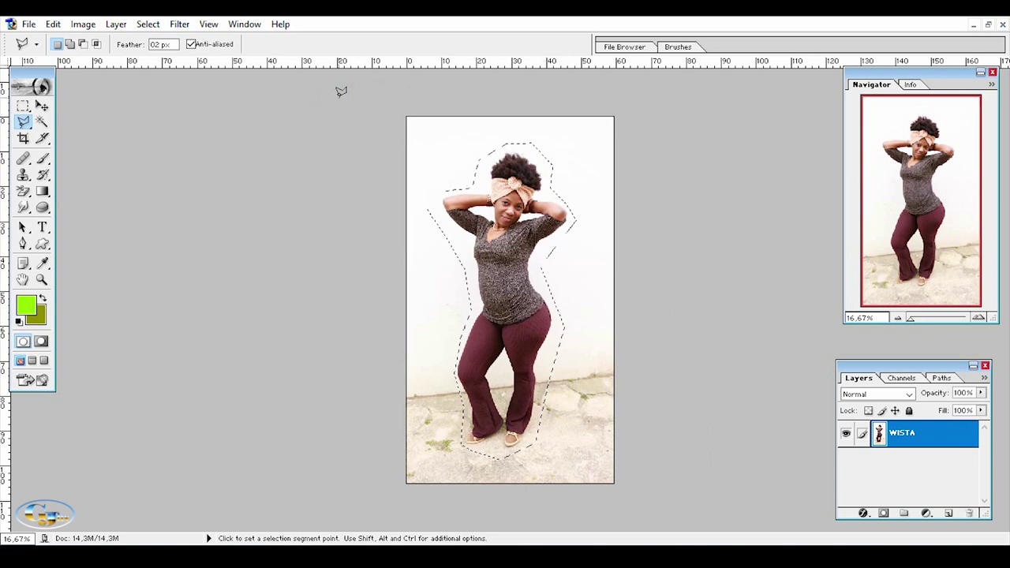
key(Delete)
Deselect and zoom in to 100% on her feet
click(463, 153)
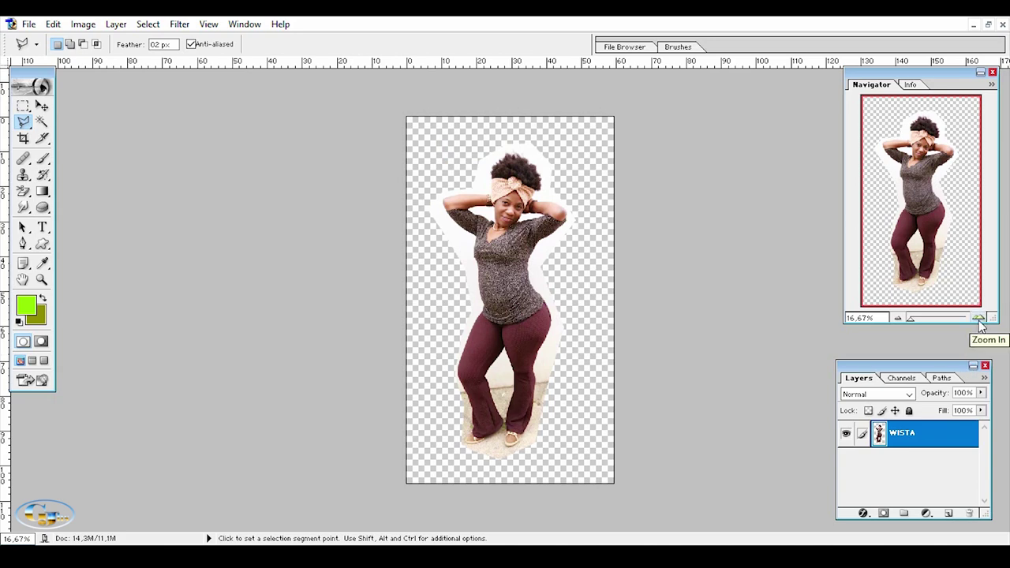
click(978, 318)
click(978, 318)
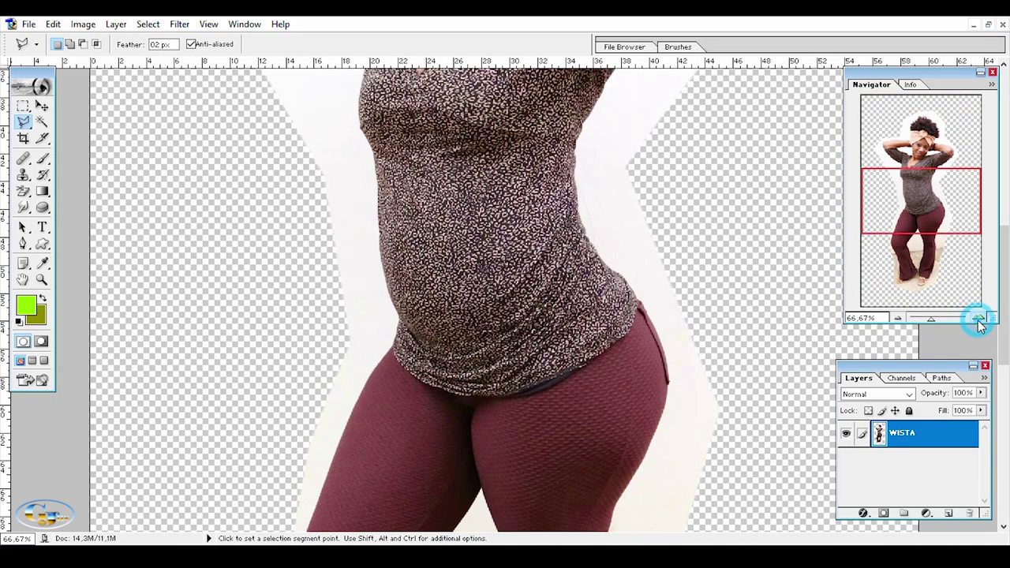
click(978, 318)
mouse_move(931, 201)
mouse_down()
mouse_move(942, 272)
mouse_move(932, 282)
mouse_up()
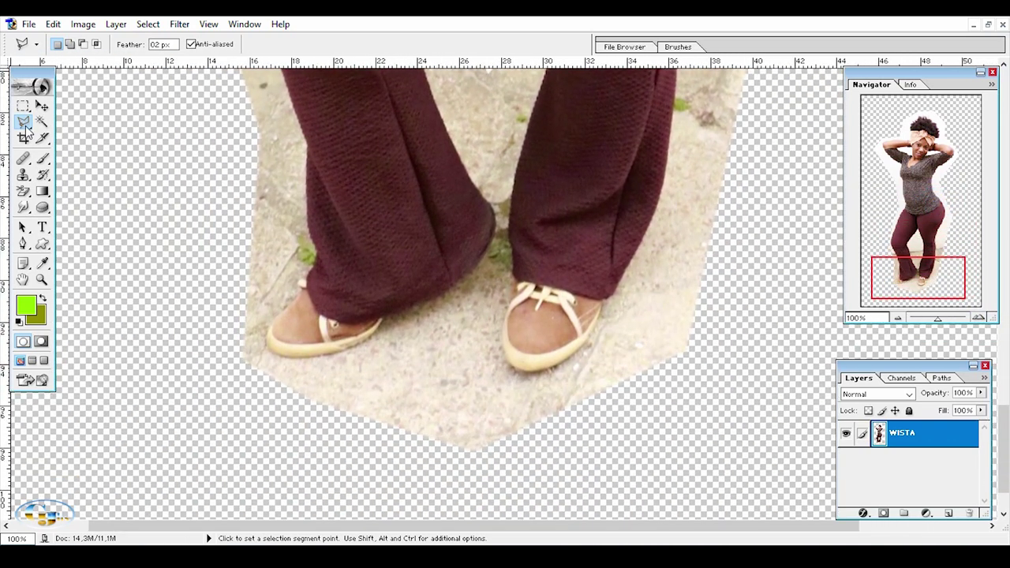
Outline the leftover ground around the feet along the right shoe's edge
click(118, 102)
click(132, 229)
click(245, 434)
click(604, 475)
click(780, 266)
click(666, 197)
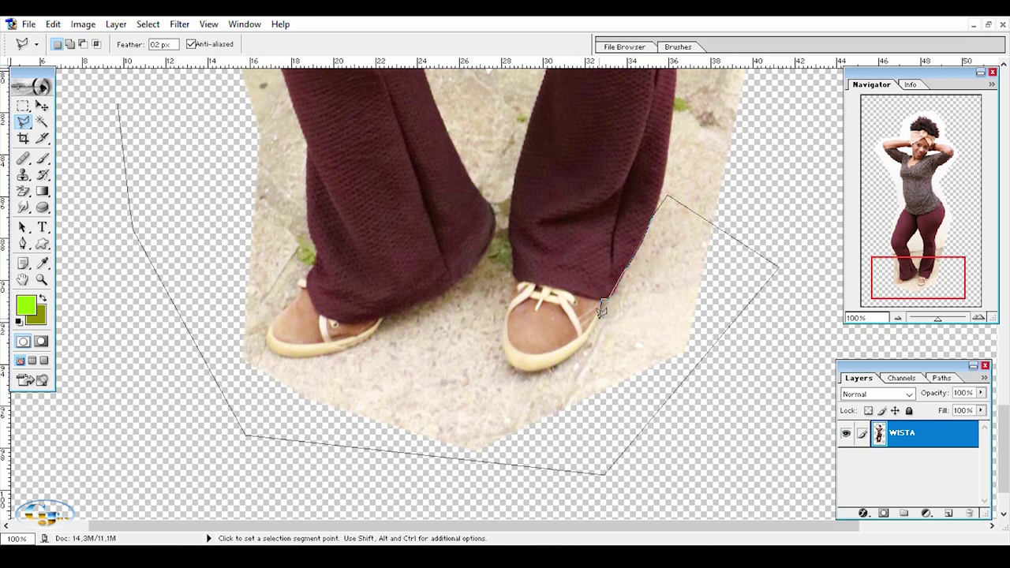
click(584, 337)
click(529, 363)
Trace the pant legs and left shoe, close the selection, delete the ground and deselect
click(511, 226)
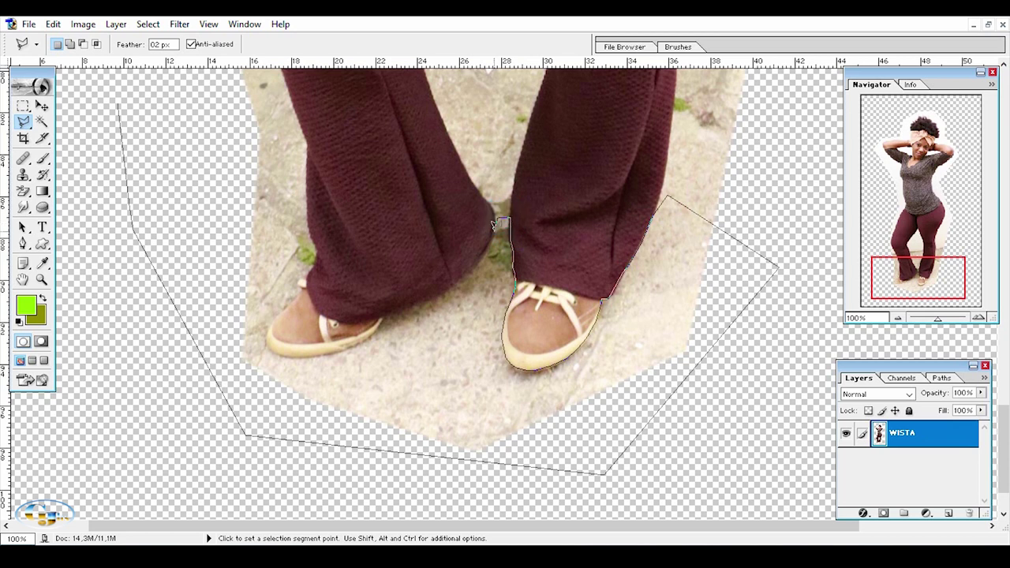
click(463, 276)
click(429, 295)
click(382, 317)
click(337, 349)
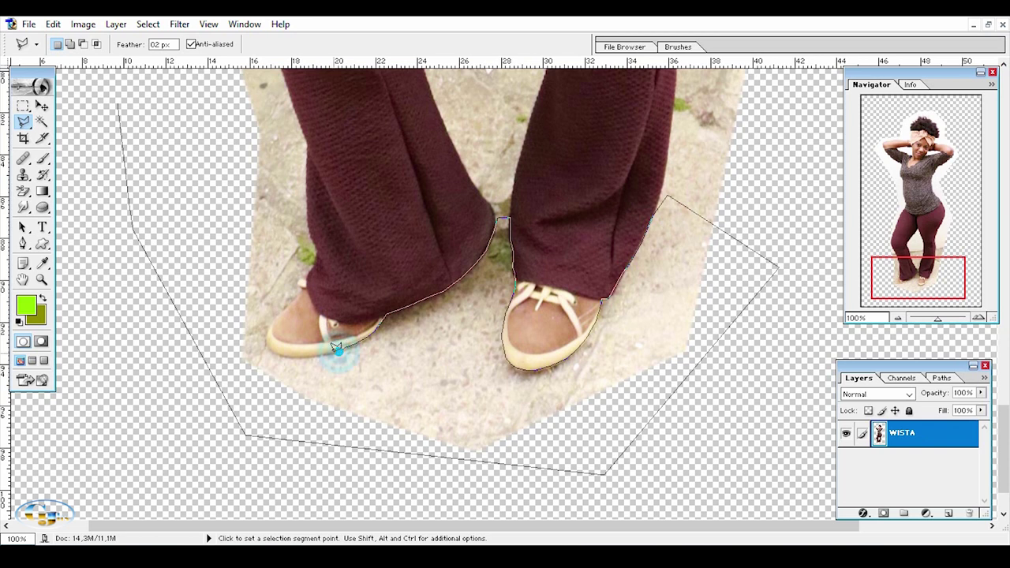
click(266, 335)
click(299, 277)
click(317, 258)
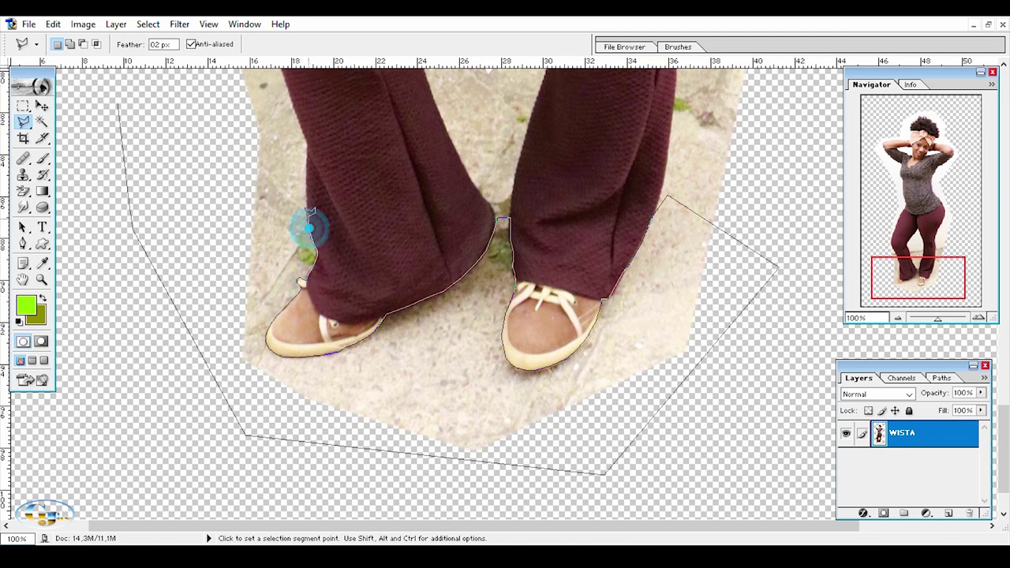
click(307, 174)
click(284, 74)
click(118, 102)
key(Delete)
key(ctrl+d)
Scroll the view and begin outlining the leftover wall right of the legs
scroll(818, 111, up, 3)
scroll(818, 112, up, 2)
scroll(818, 111, right, 3)
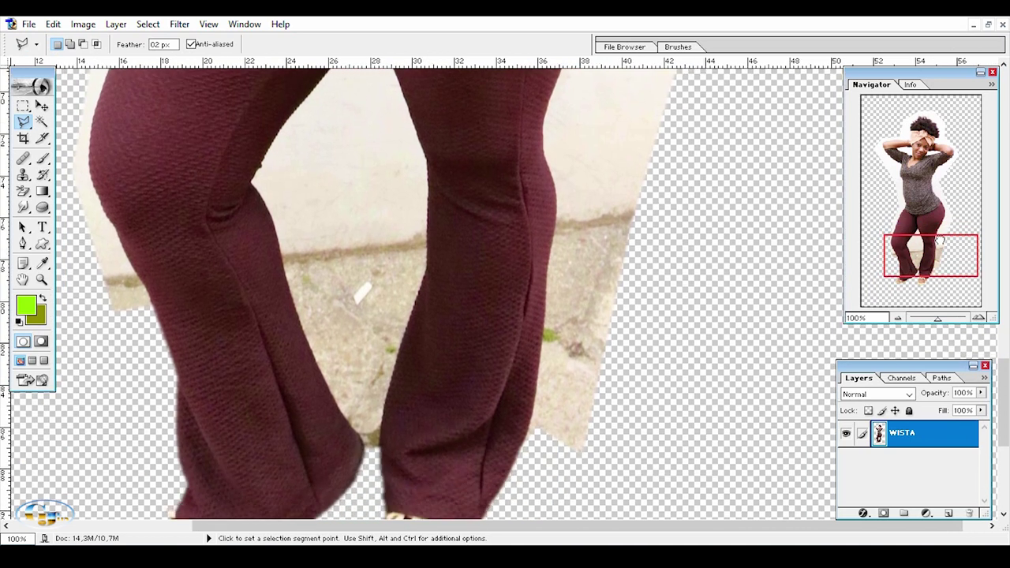
scroll(817, 111, up, 1)
click(814, 118)
click(775, 391)
click(572, 482)
click(521, 446)
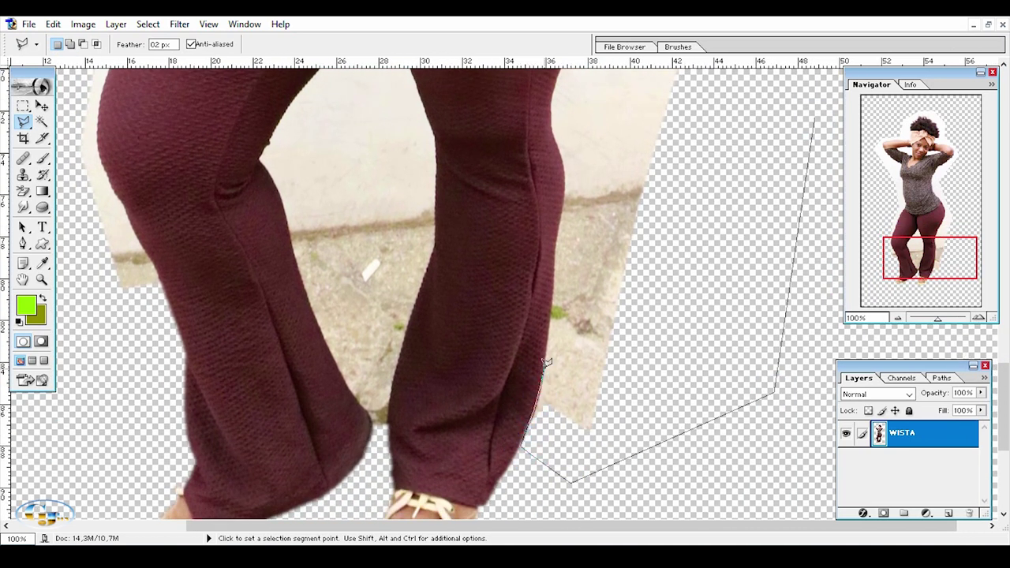
Trace up the right leg's outer edge and close that selection
click(552, 266)
click(559, 221)
click(565, 188)
click(563, 166)
click(555, 142)
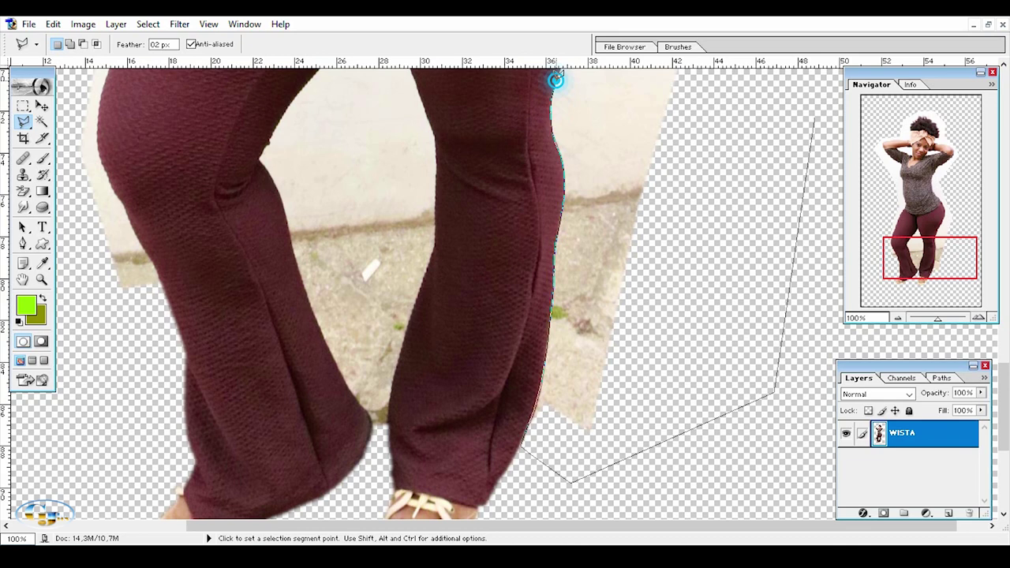
drag(552, 79, 578, 489)
click(568, 500)
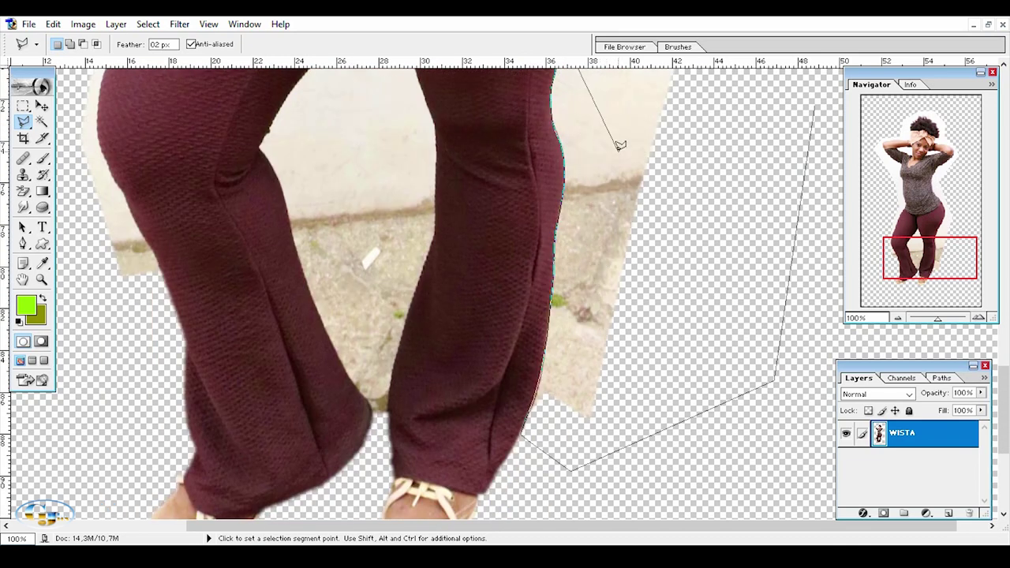
click(575, 480)
double_click(595, 496)
Outline the ground between the legs up one inner leg edge to the top of the gap
drag(937, 228, 958, 264)
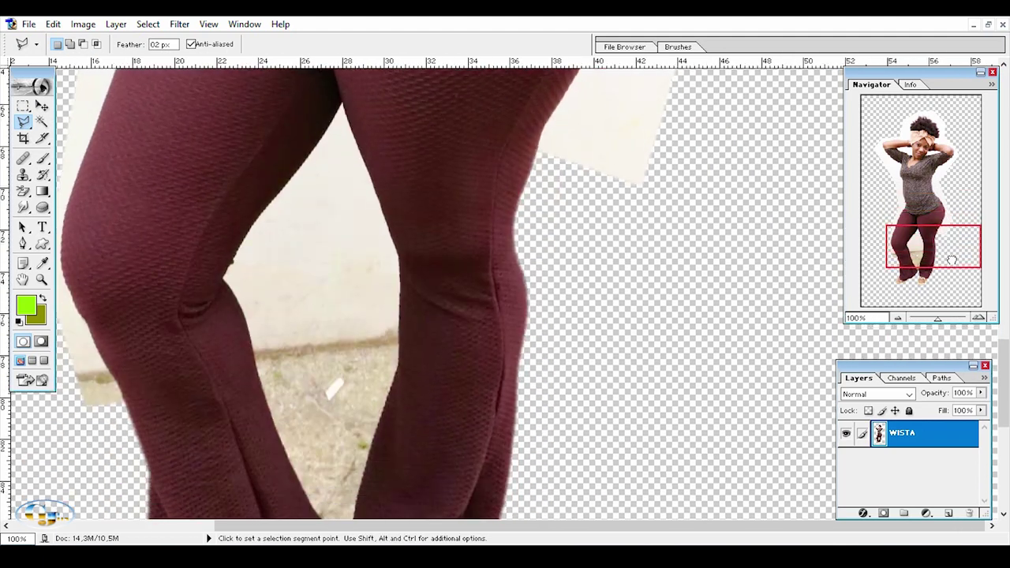
click(338, 497)
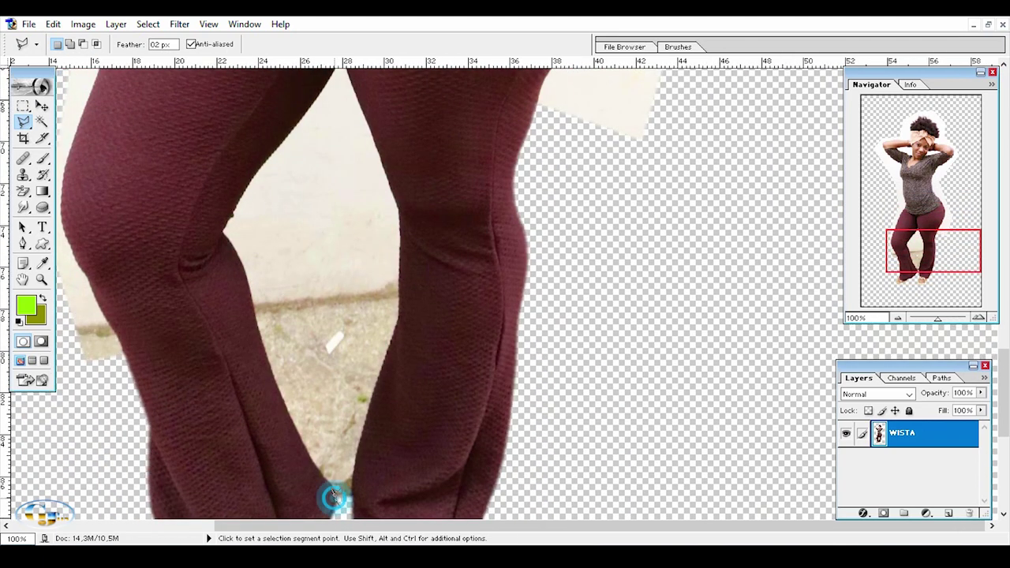
click(305, 442)
click(277, 388)
click(243, 262)
click(227, 234)
click(230, 210)
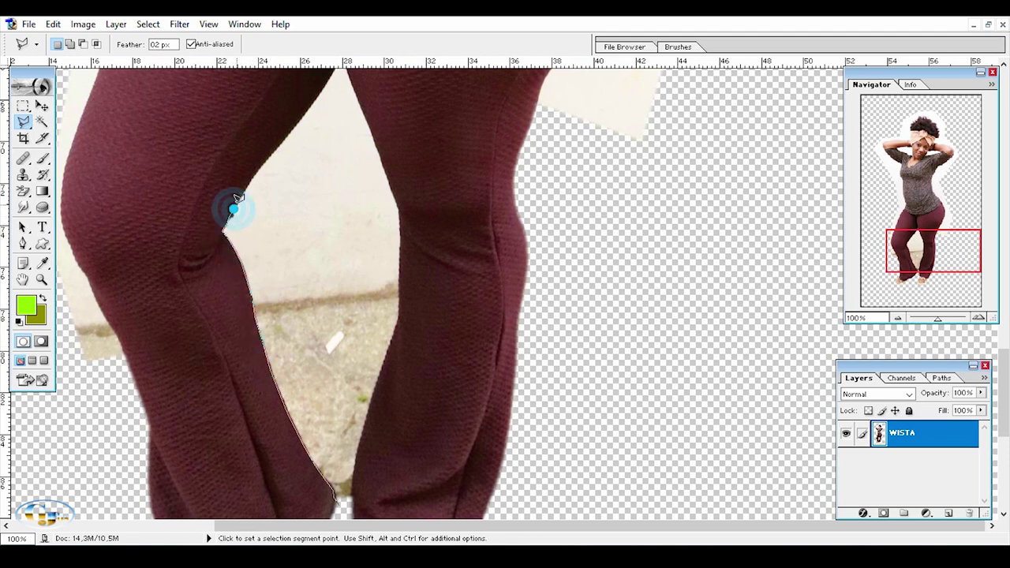
click(276, 143)
click(350, 71)
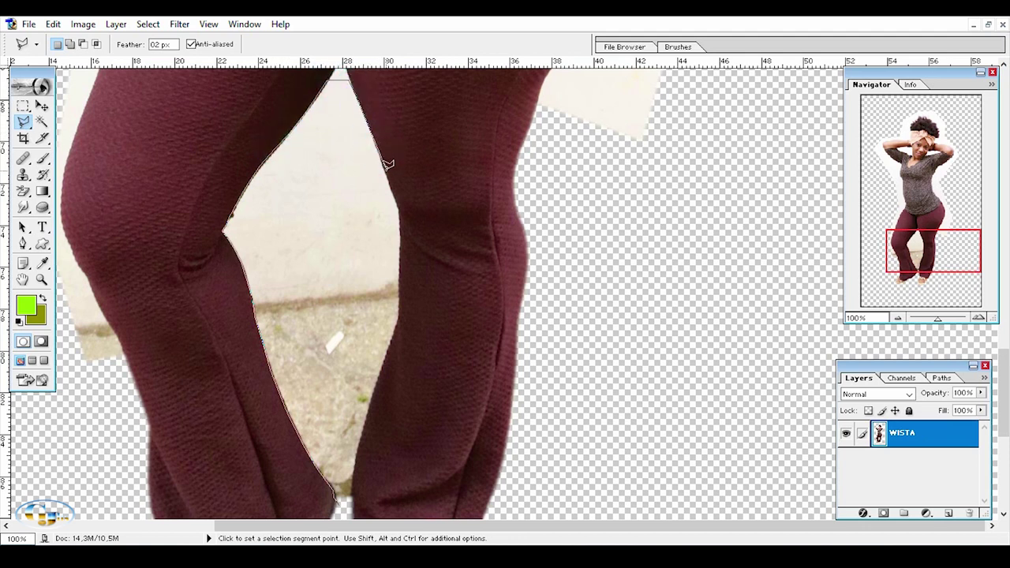
Trace down the other inner leg edge, close the selection and delete the background between the legs
click(402, 226)
click(397, 306)
click(395, 321)
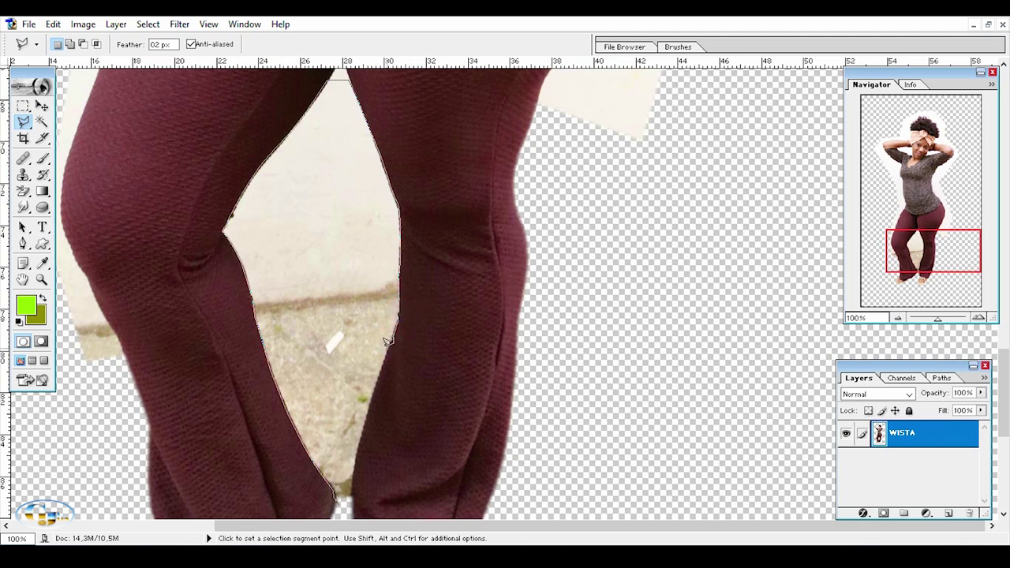
click(361, 416)
click(349, 480)
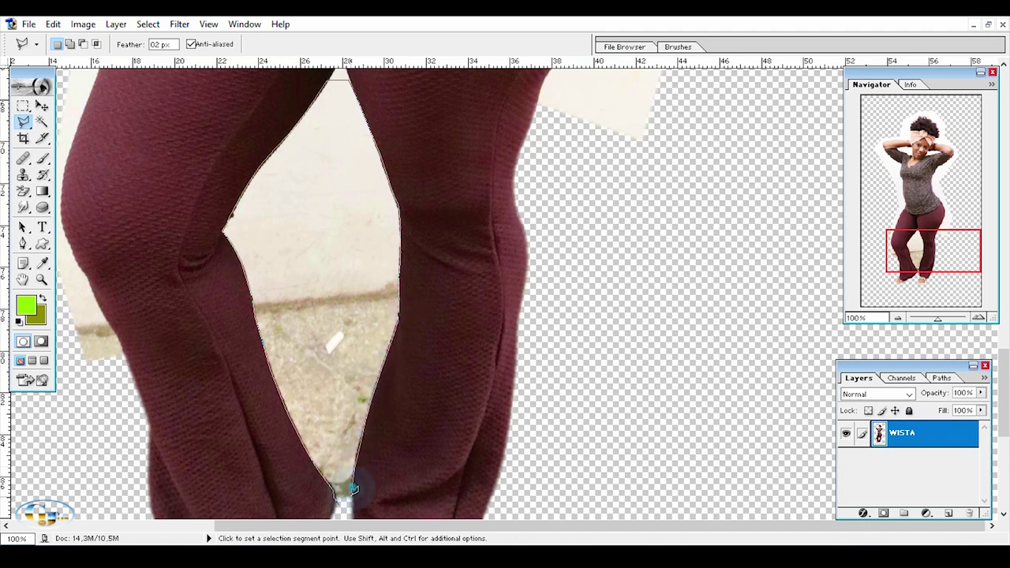
click(340, 499)
key(Delete)
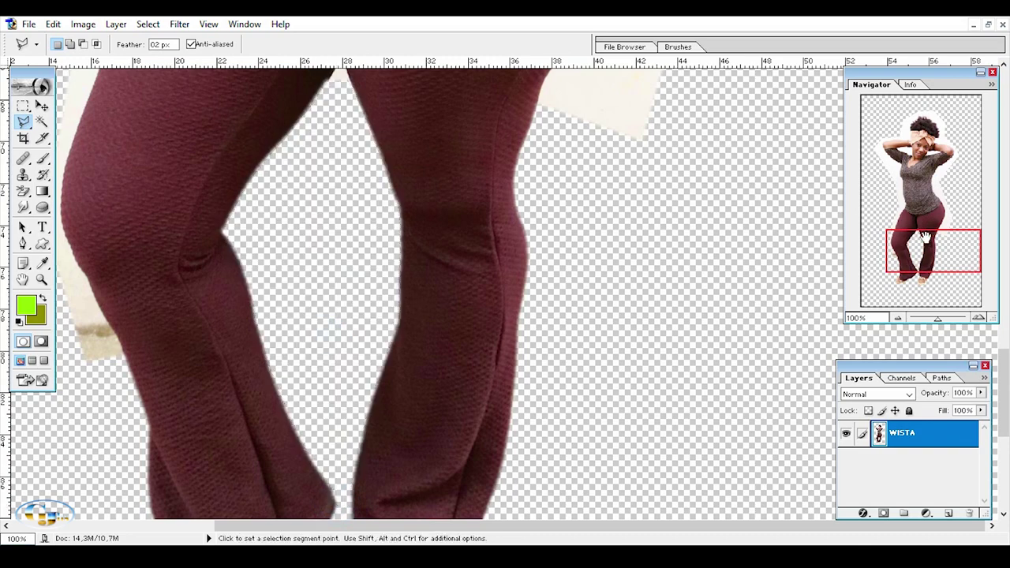
Zoom out and outline the white background right of the legs and hip
drag(925, 238, 937, 202)
click(897, 318)
click(789, 107)
click(765, 500)
click(658, 525)
click(609, 505)
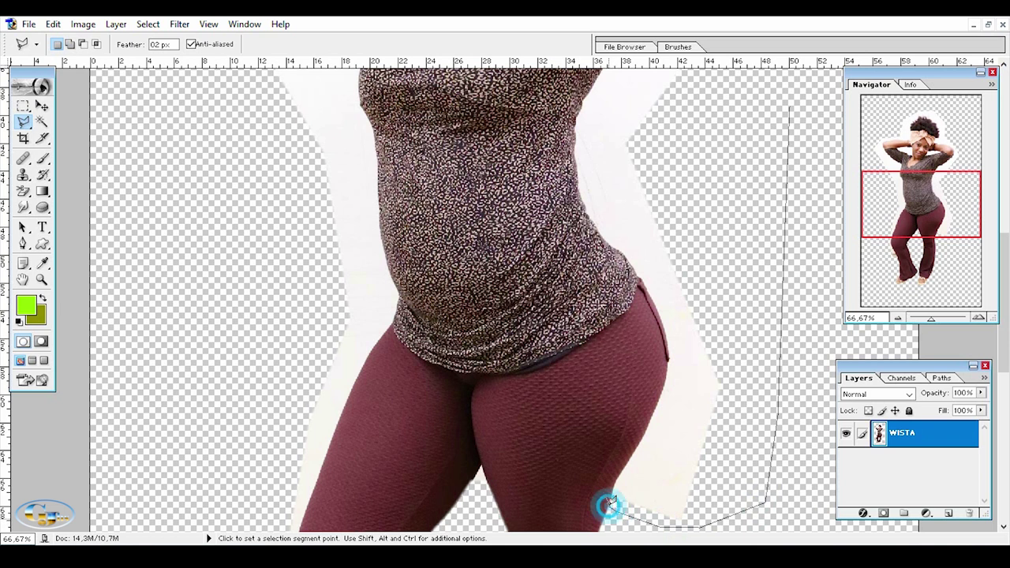
click(633, 453)
click(647, 428)
click(665, 381)
click(655, 301)
Continue the outline up the shirt's right edge and close it
click(640, 274)
click(636, 264)
click(614, 243)
click(583, 204)
click(575, 163)
click(573, 143)
click(579, 117)
click(789, 99)
Outline the white area under the raised right arm, delete it and deselect
click(789, 104)
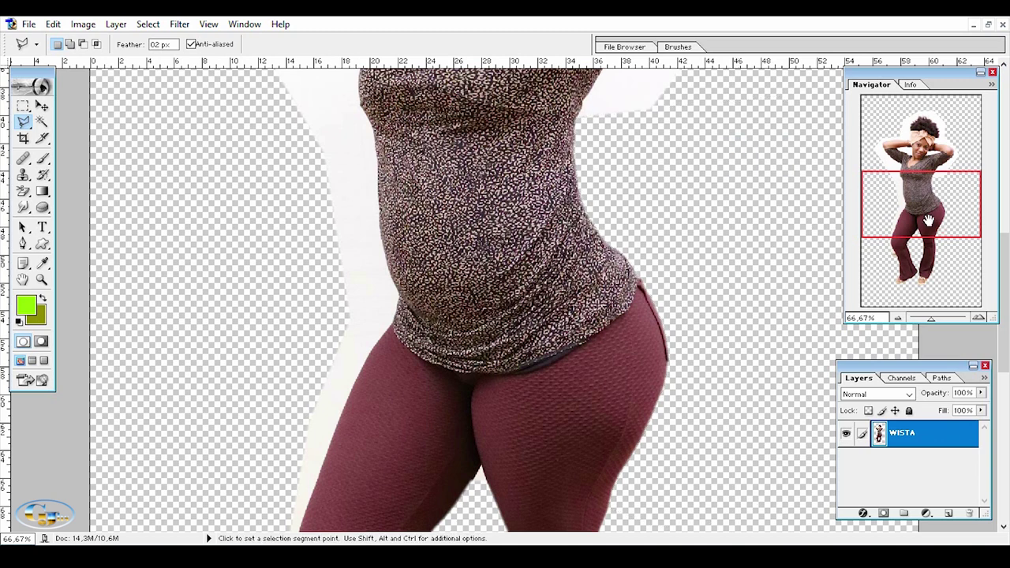
drag(929, 220, 942, 191)
click(819, 210)
click(778, 314)
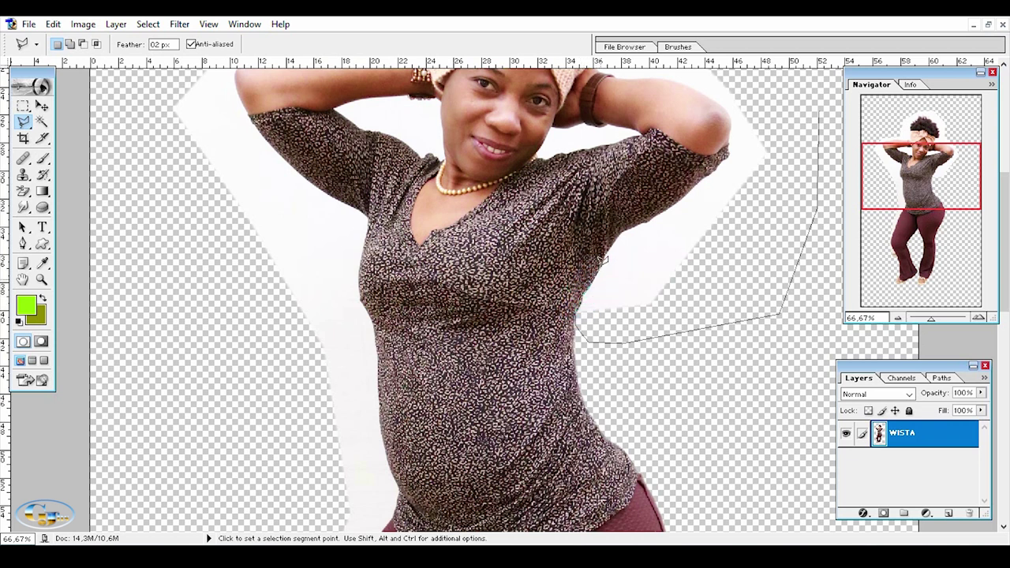
click(633, 225)
click(656, 214)
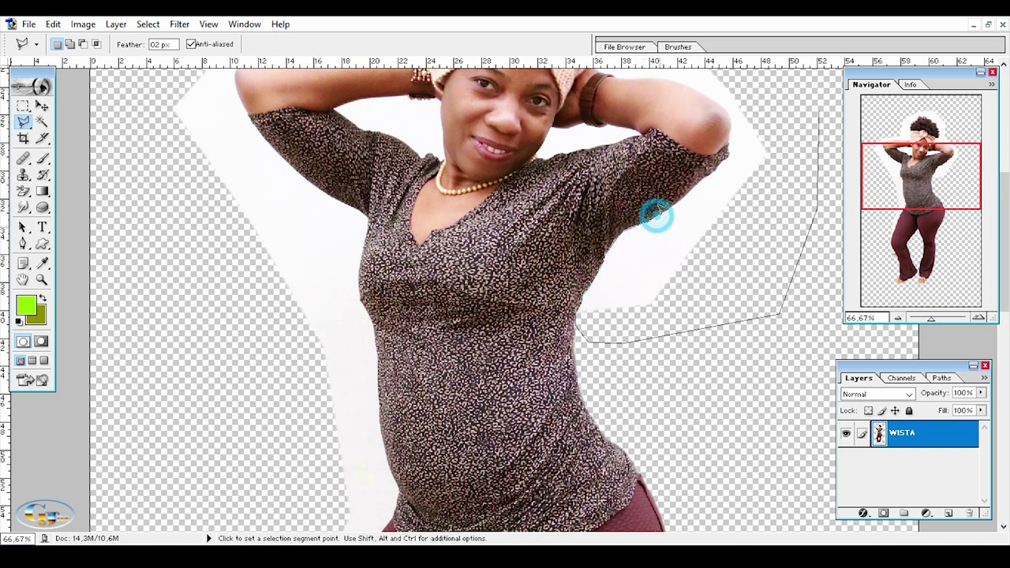
click(682, 196)
click(700, 178)
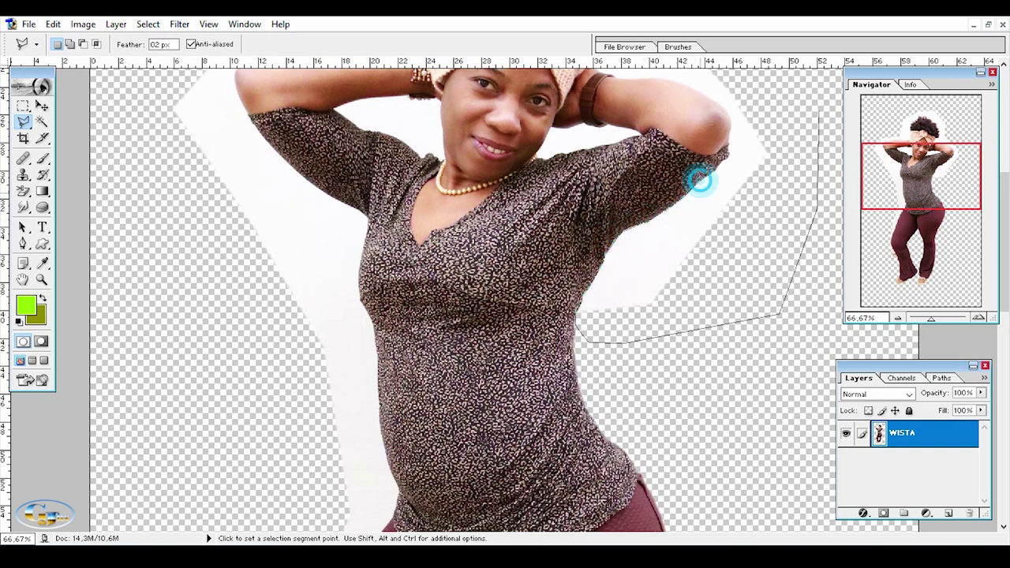
click(819, 112)
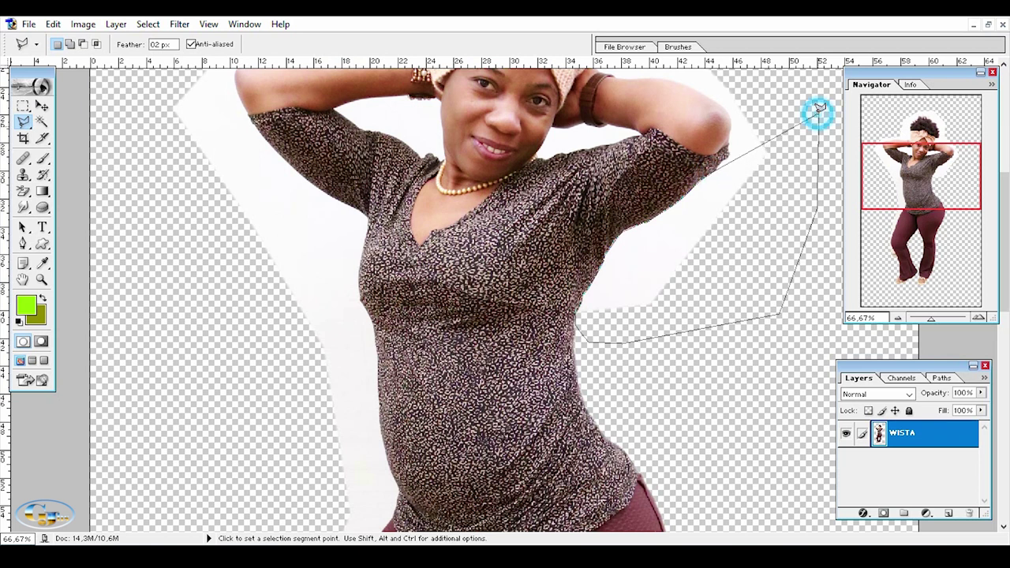
key(Delete)
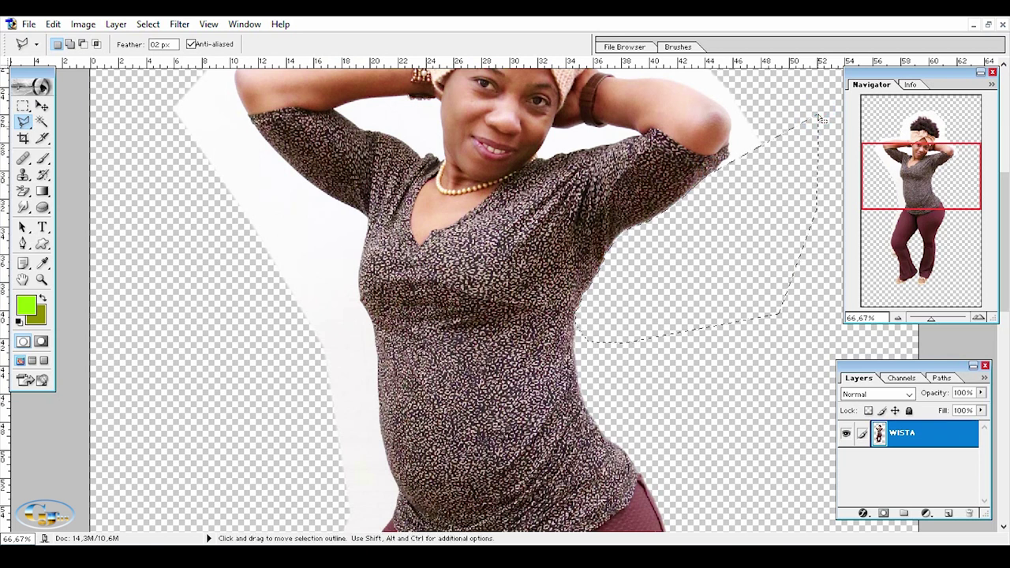
key(ctrl+d)
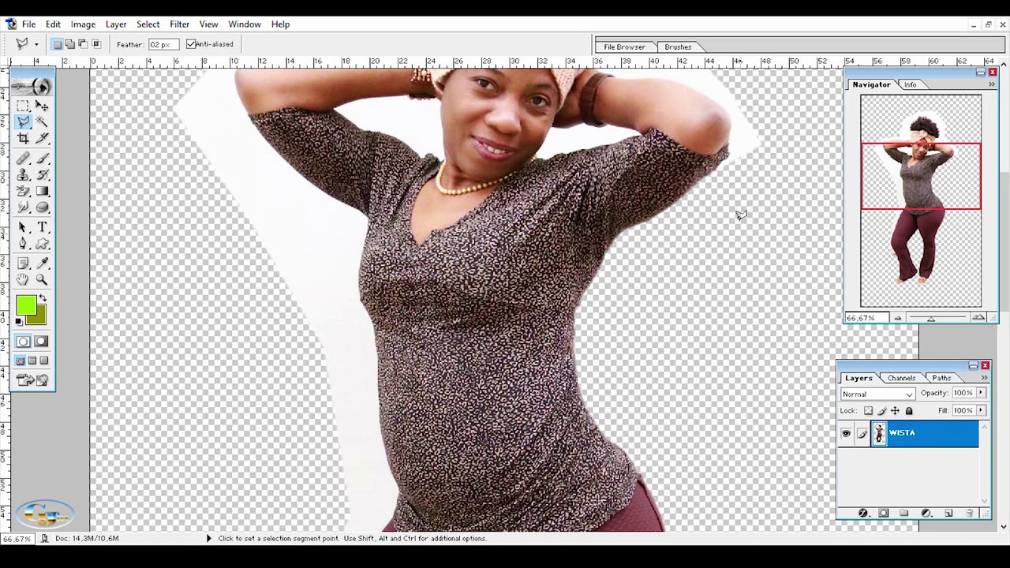
click(41, 105)
Delete the cream background beside her knee using a Polygonal Lasso selection
drag(936, 182, 937, 167)
click(897, 317)
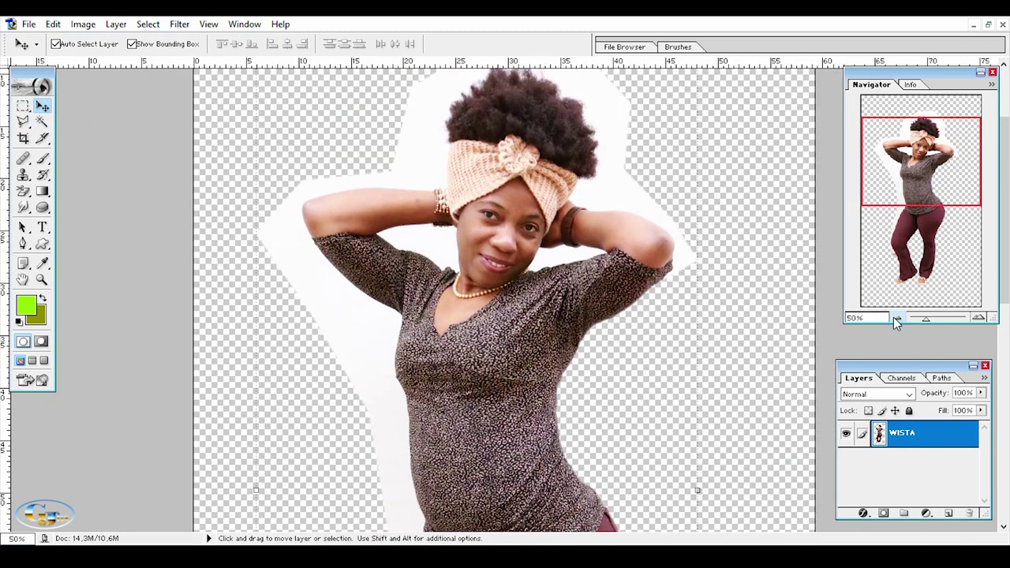
click(979, 317)
click(979, 317)
drag(905, 197, 892, 243)
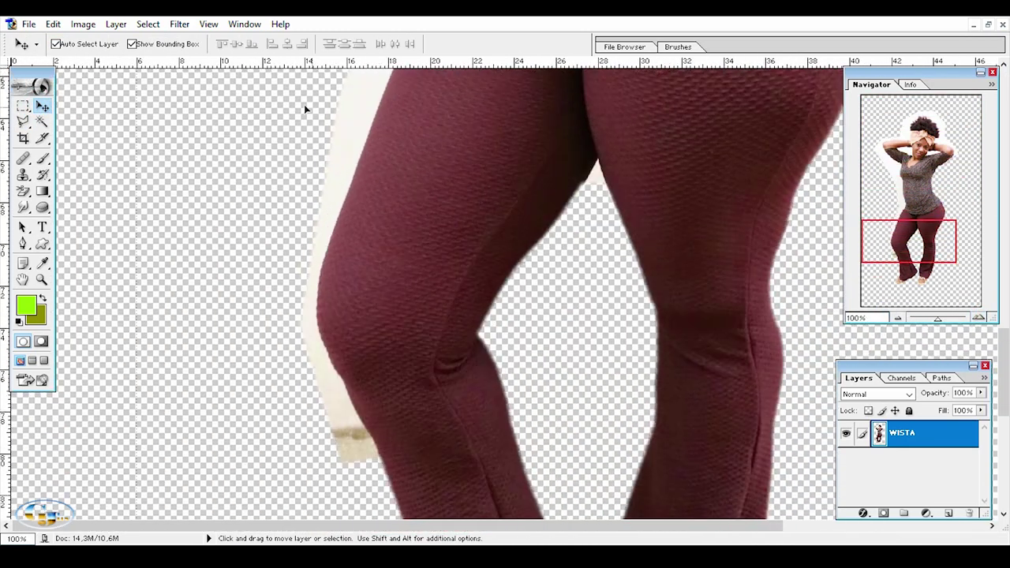
click(23, 122)
click(173, 291)
click(211, 422)
click(355, 501)
click(380, 451)
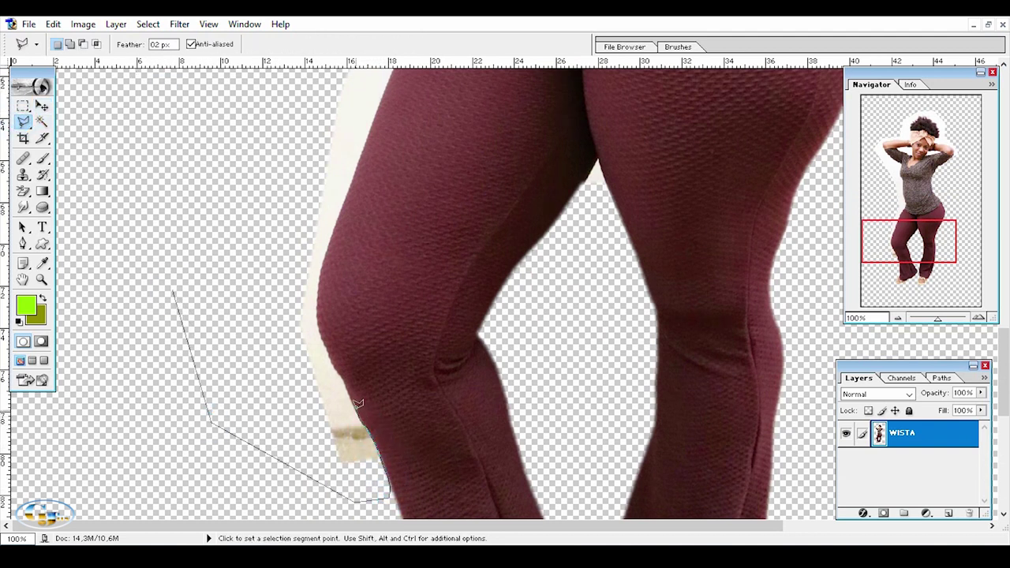
click(339, 368)
click(390, 76)
click(284, 83)
click(175, 288)
key(Delete)
key(ctrl+d)
Outline the background left of her thigh, up along the hip and shirt edge
scroll(198, 78, up, 10)
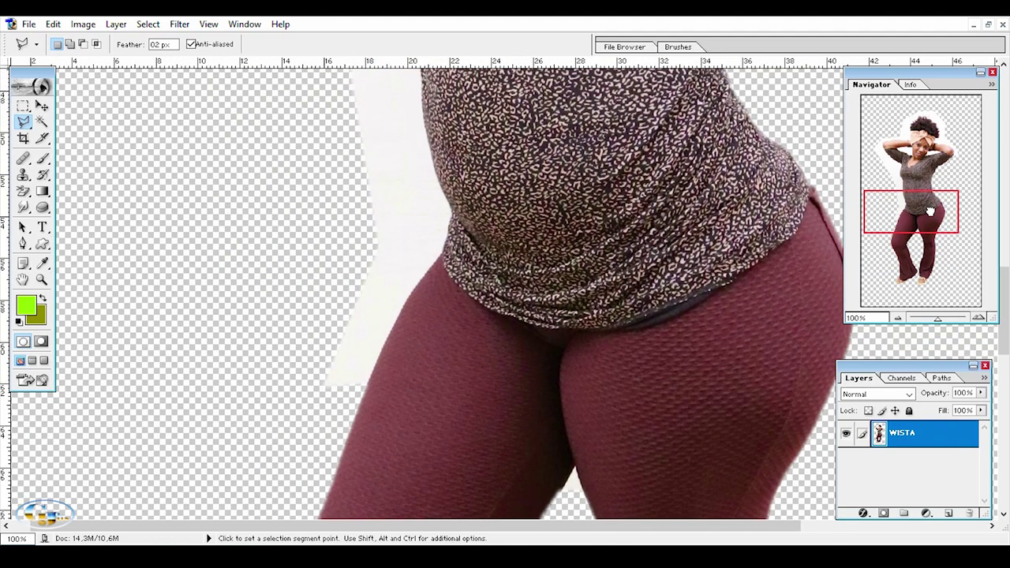
click(156, 82)
click(237, 433)
click(315, 466)
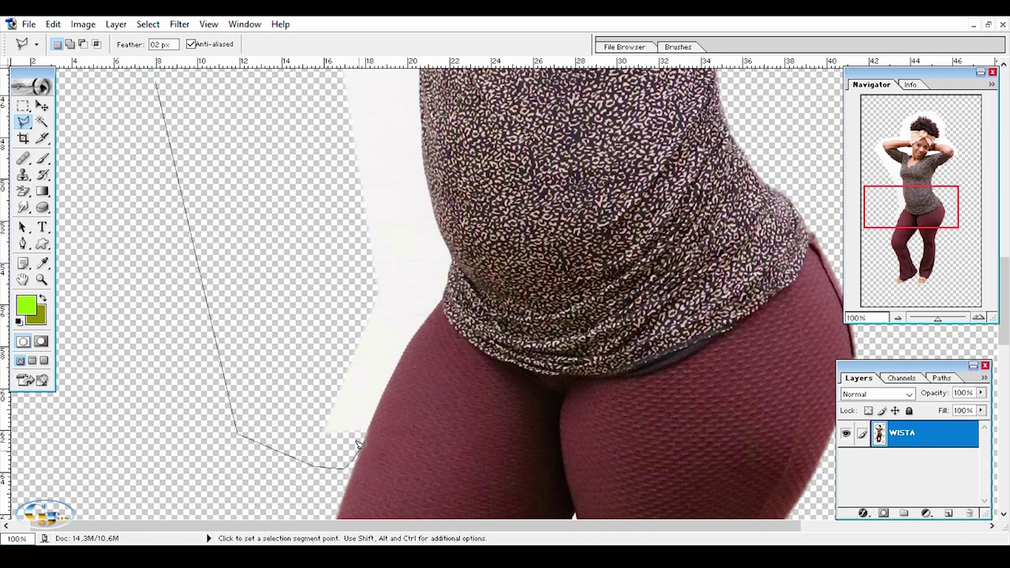
click(382, 395)
click(400, 352)
click(413, 328)
click(445, 286)
click(451, 269)
click(424, 169)
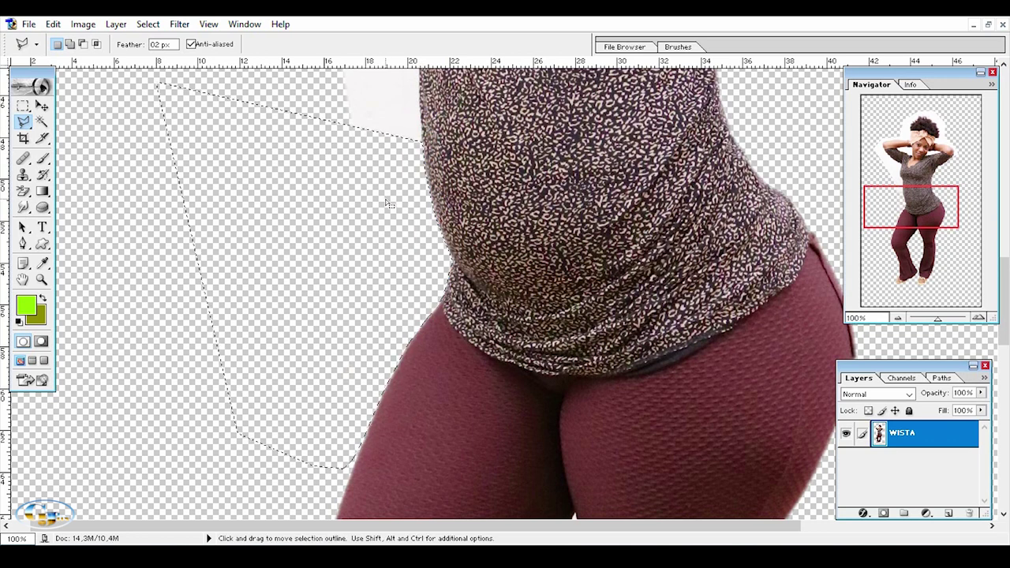
Extend that outline up the torso to the armpit, then delete the white background
drag(926, 207, 926, 180)
click(387, 488)
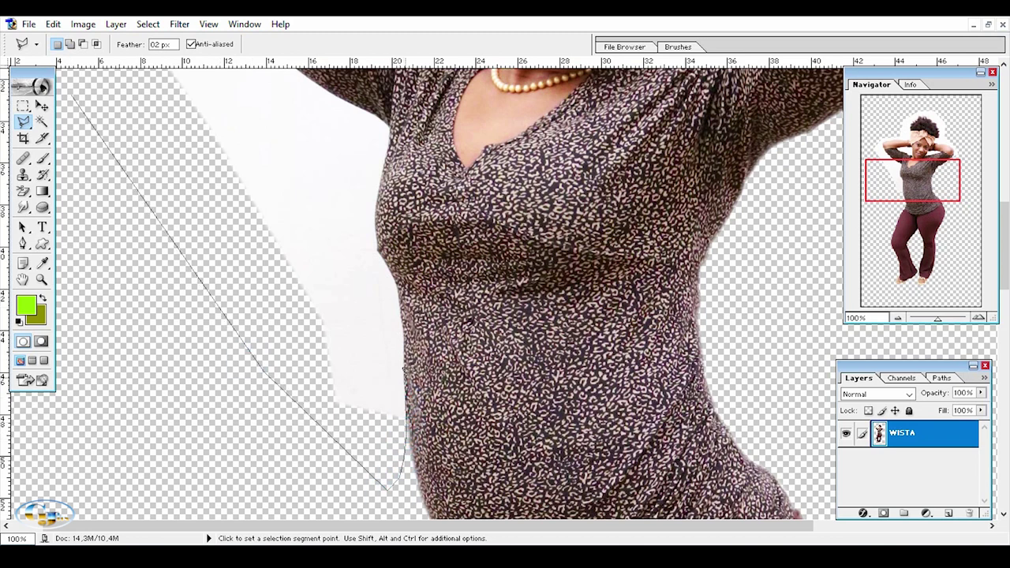
click(399, 302)
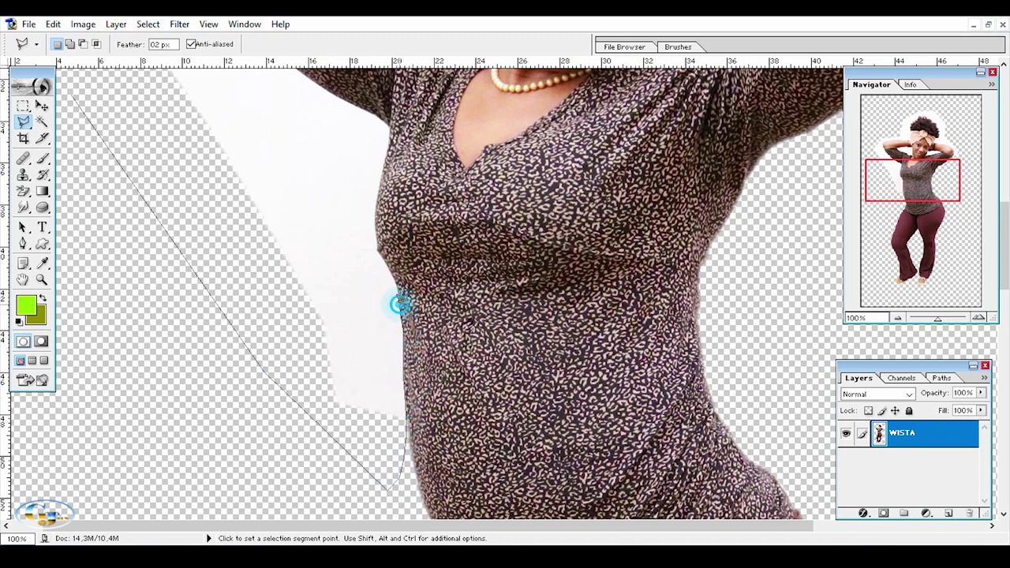
click(379, 248)
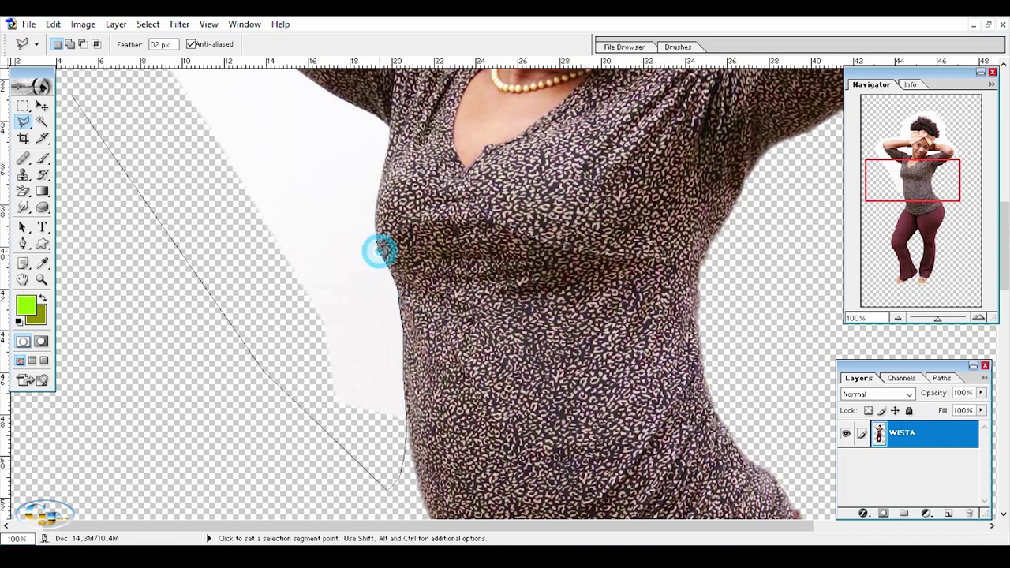
click(376, 219)
click(379, 184)
click(386, 146)
click(387, 124)
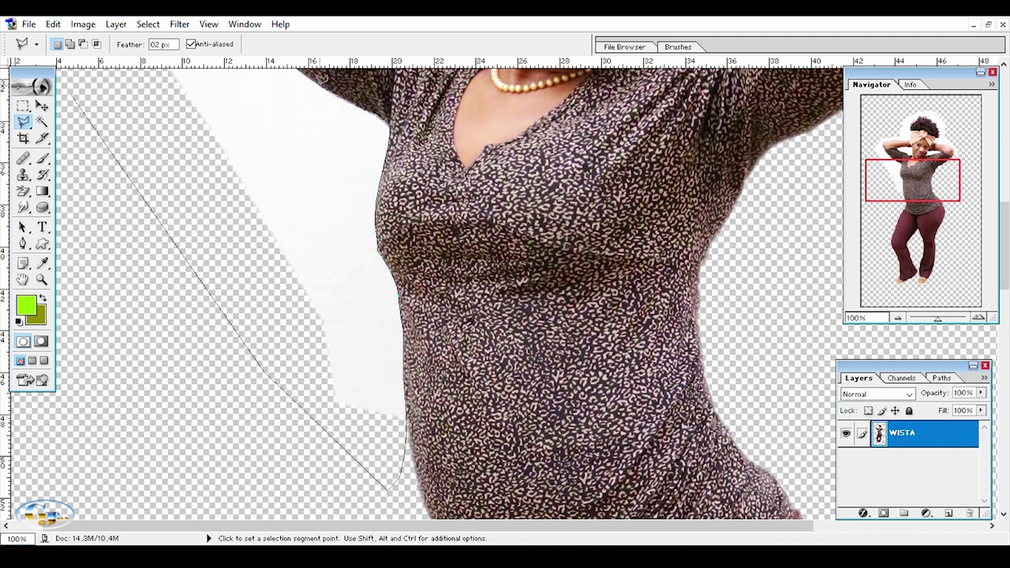
click(63, 81)
key(Delete)
key(ctrl+d)
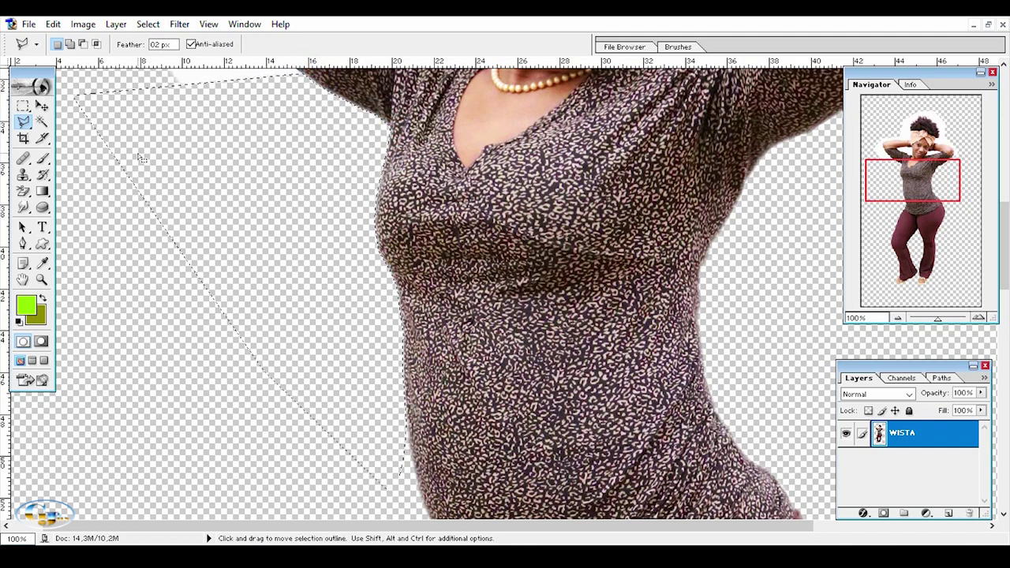
Clear the white wall under her left raised arm along the sleeve edge
scroll(667, 156, up, 5)
click(101, 144)
click(52, 313)
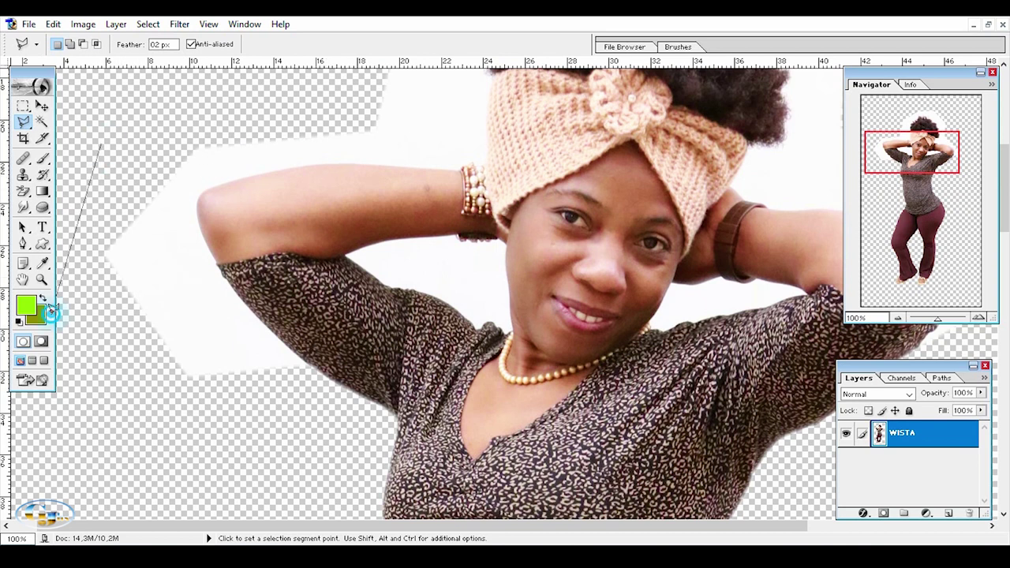
click(292, 452)
click(348, 435)
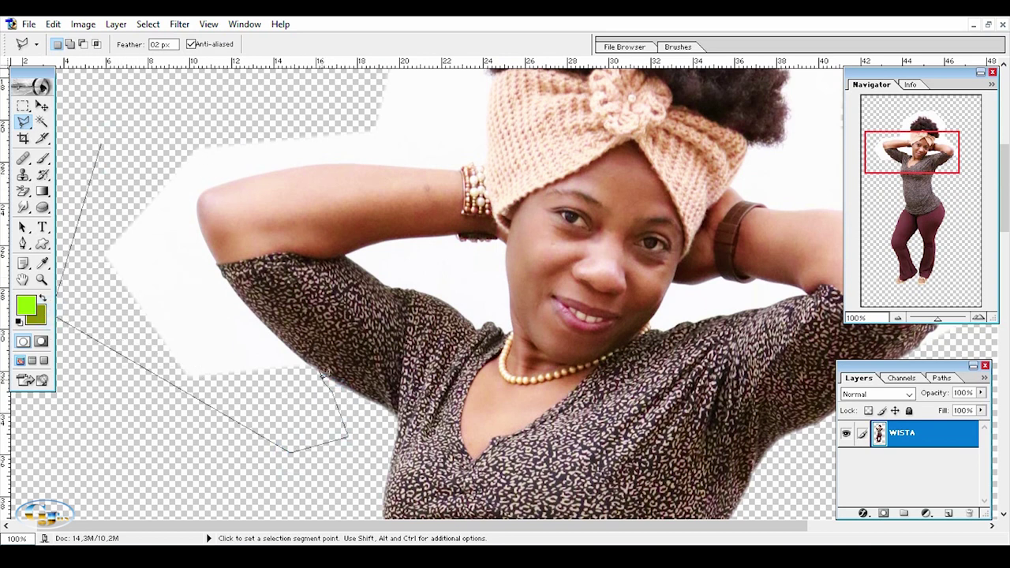
click(307, 354)
click(223, 273)
double_click(207, 231)
key(ctrl+d)
key(v)
key(ctrl+minus)
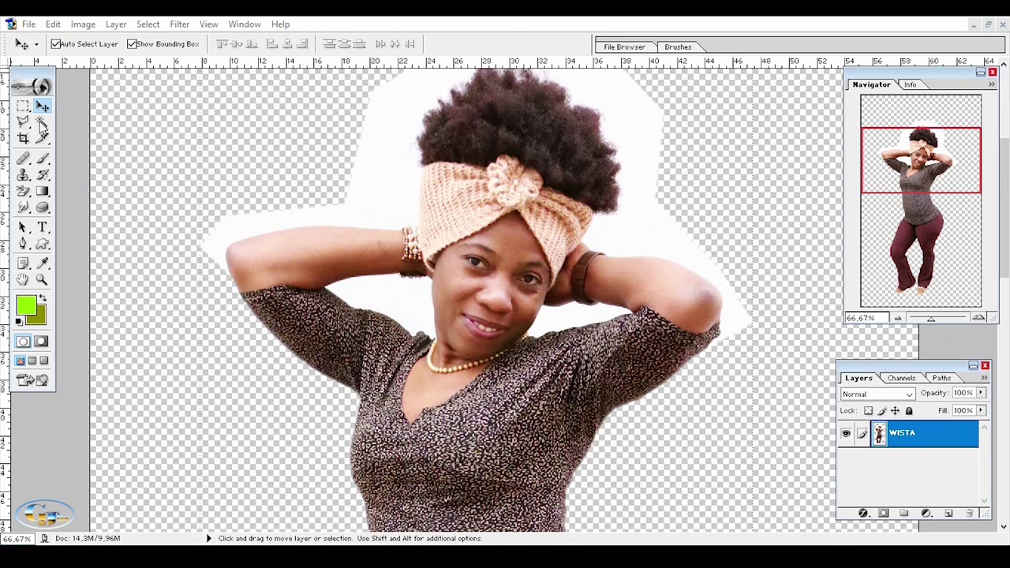
Zoom in on the right shoulder and outline the white gap along shoulder, neck and cheek
click(978, 317)
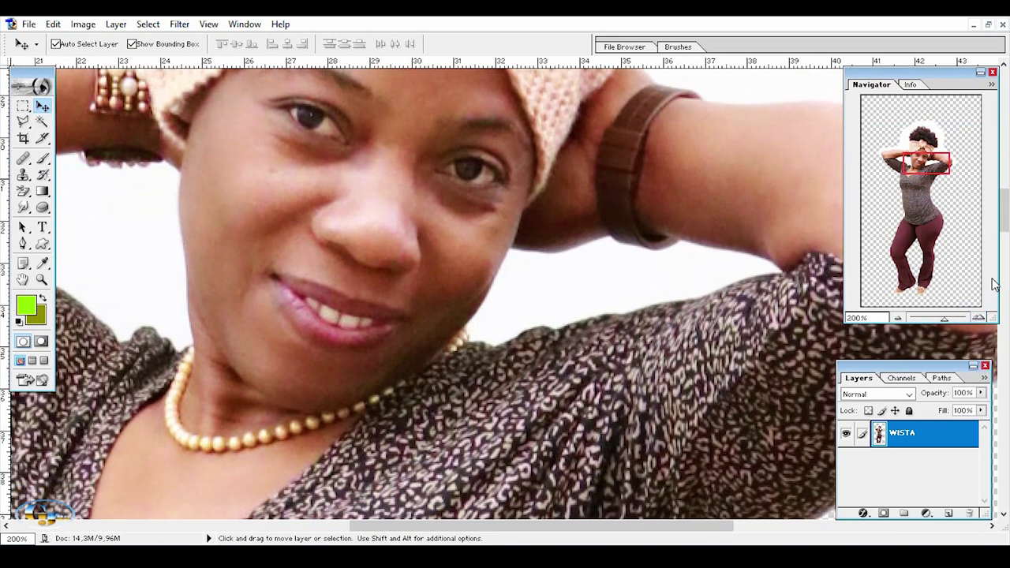
click(979, 317)
drag(925, 167, 932, 165)
click(23, 122)
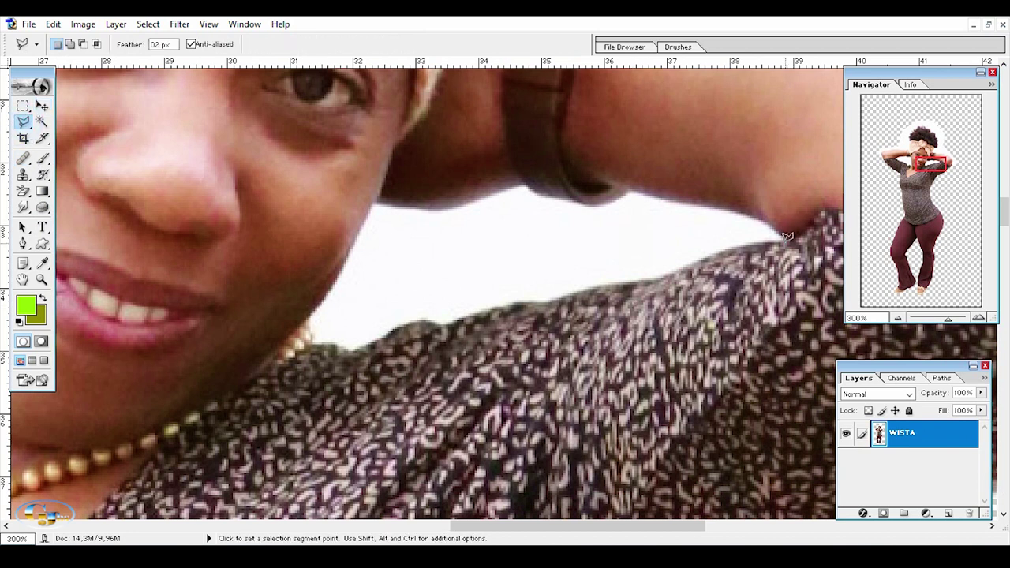
click(736, 246)
drag(632, 273, 444, 319)
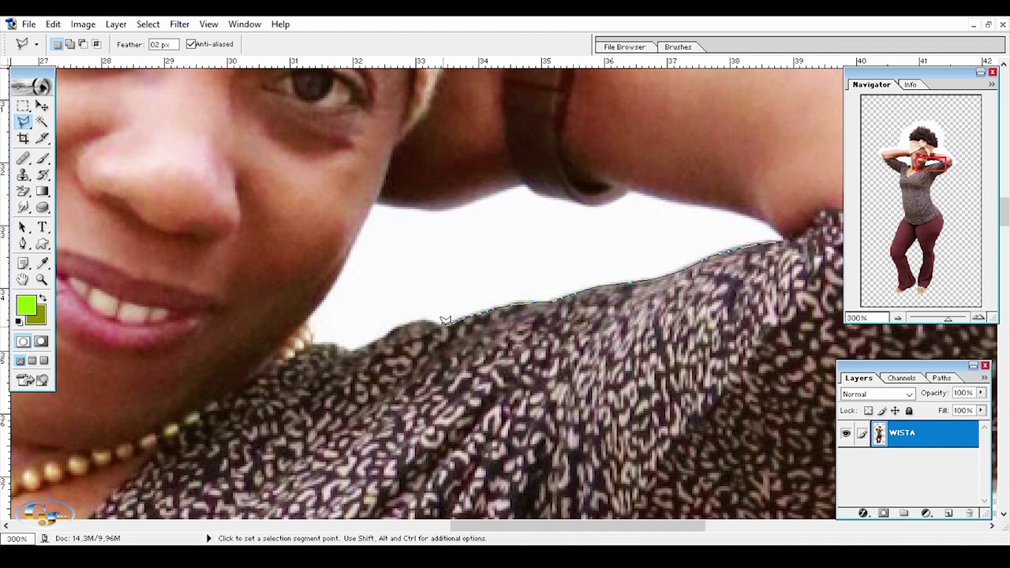
click(368, 343)
click(300, 327)
click(314, 309)
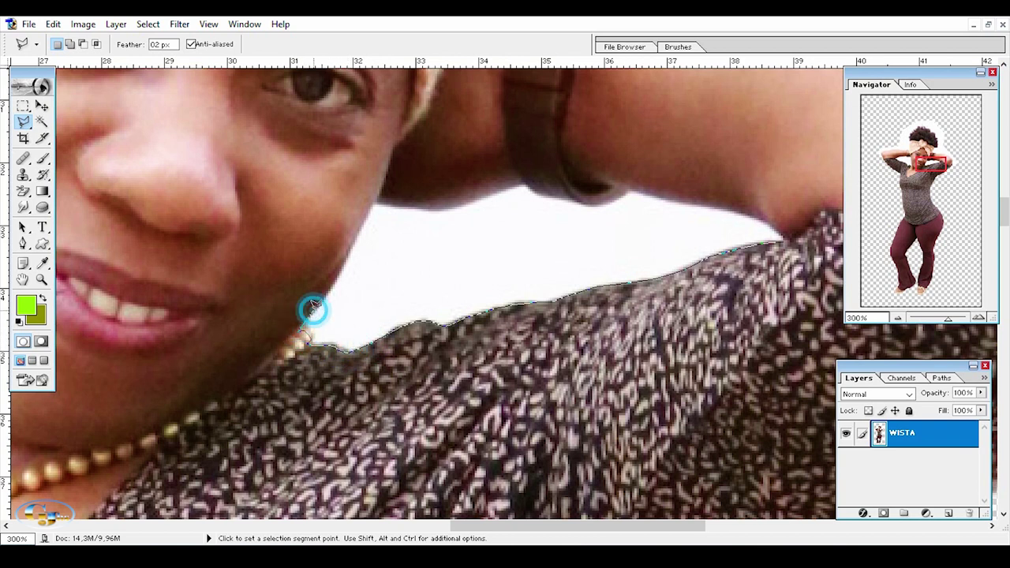
click(351, 247)
click(366, 211)
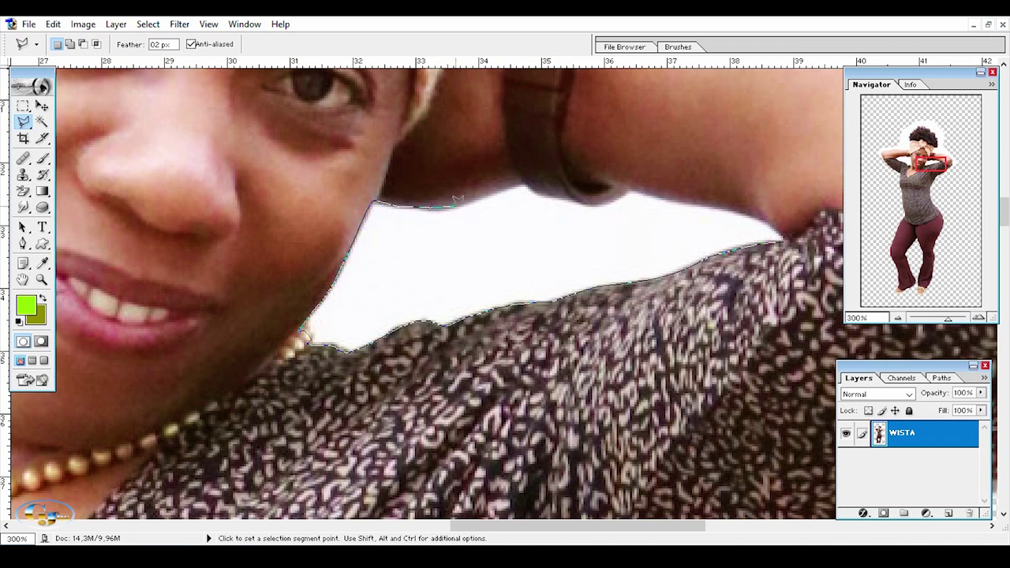
Finish the outline along the wrist and upper arm, then delete the white and deselect
scroll(456, 197, down, 1)
drag(501, 189, 555, 197)
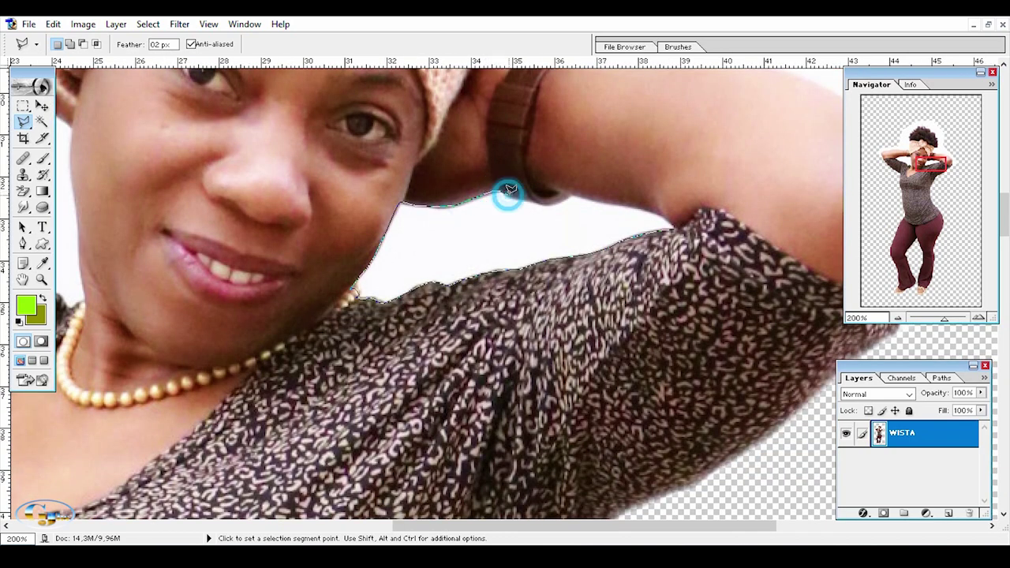
click(568, 198)
click(608, 200)
click(630, 200)
double_click(678, 223)
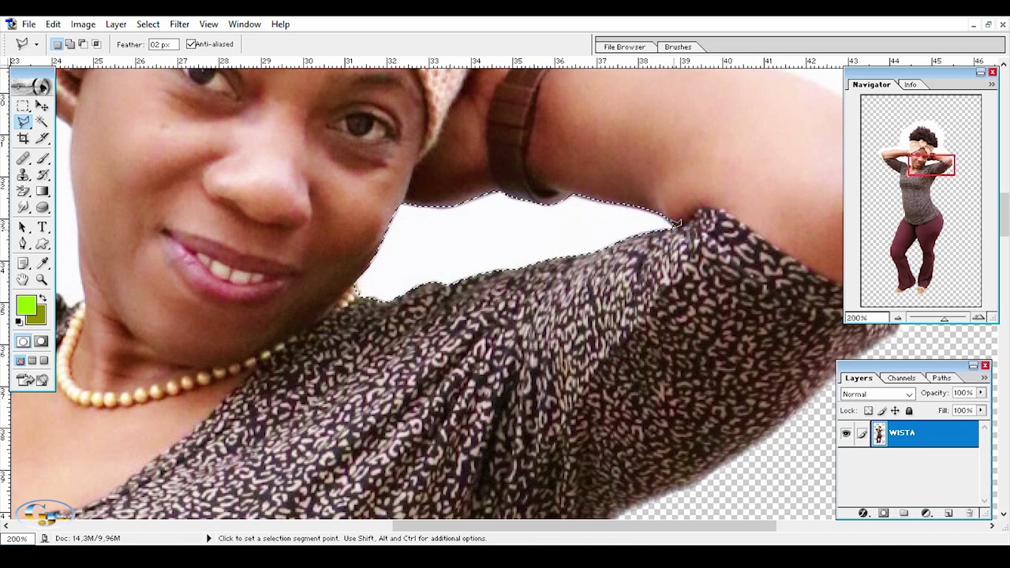
key(Delete)
key(ctrl+d)
click(897, 317)
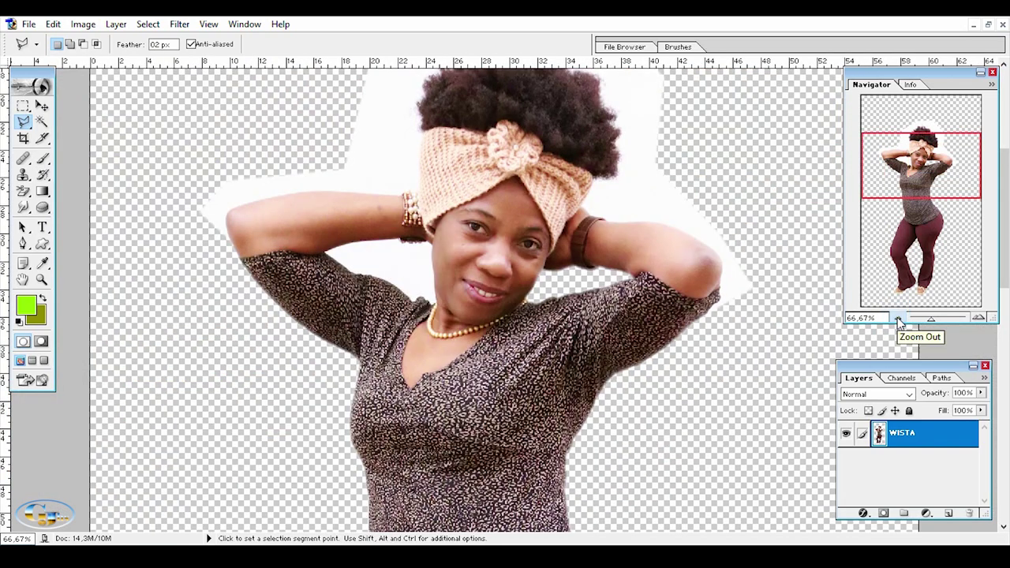
Begin a Polygonal Lasso outline around the white area by her right elbow
click(980, 316)
click(980, 317)
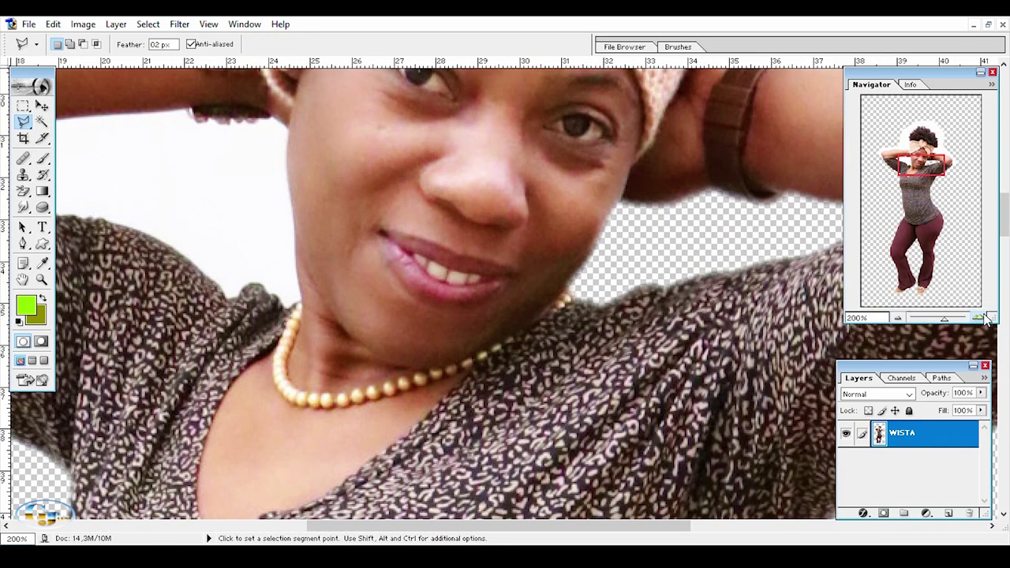
click(897, 317)
scroll(679, 237, up, 3)
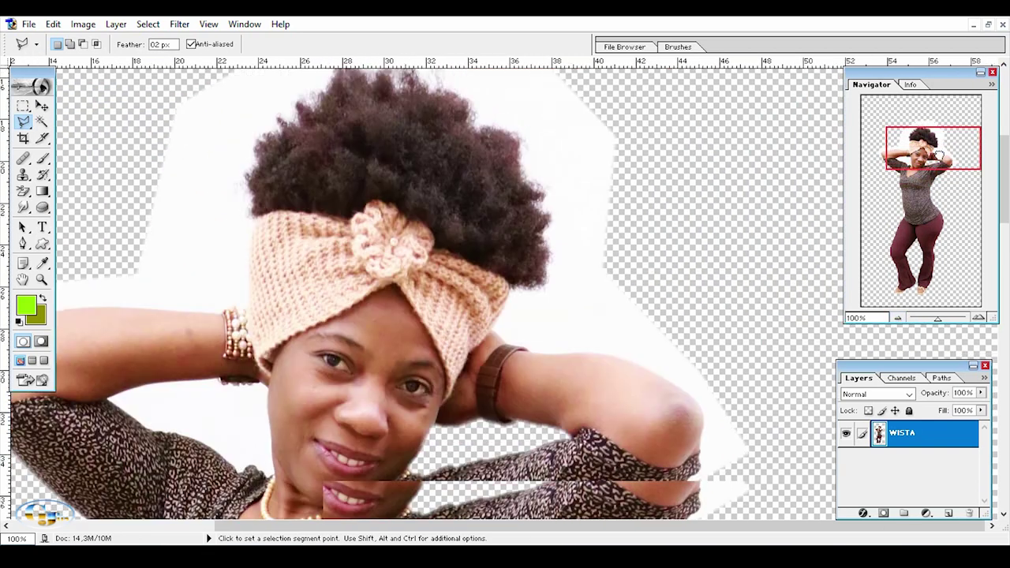
click(680, 116)
click(786, 300)
click(714, 455)
click(653, 462)
click(653, 437)
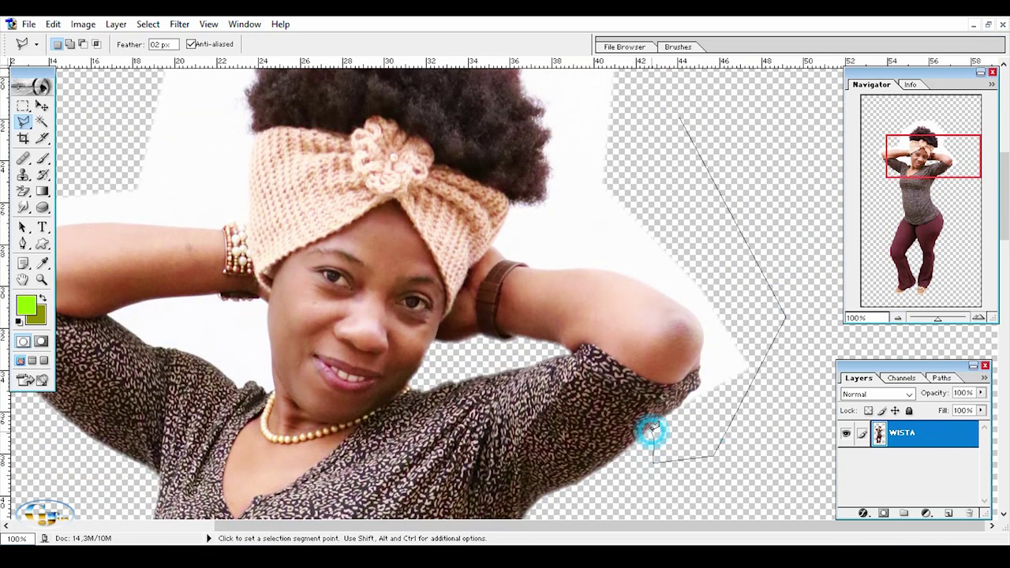
click(687, 394)
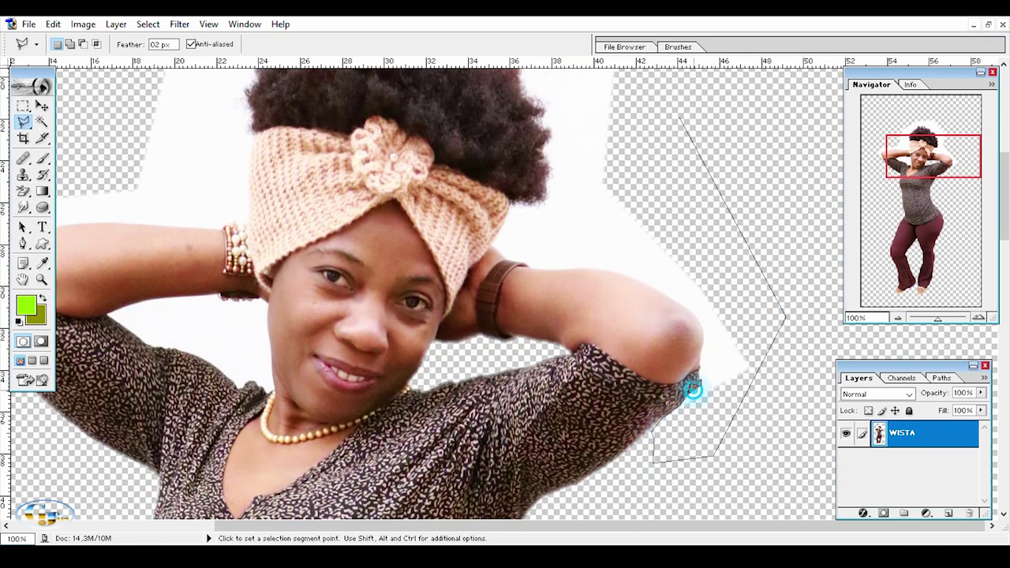
Trace up the elbow edge and around the hair, closing the outline and clearing the white
key(ctrl+plus)
click(701, 344)
click(706, 296)
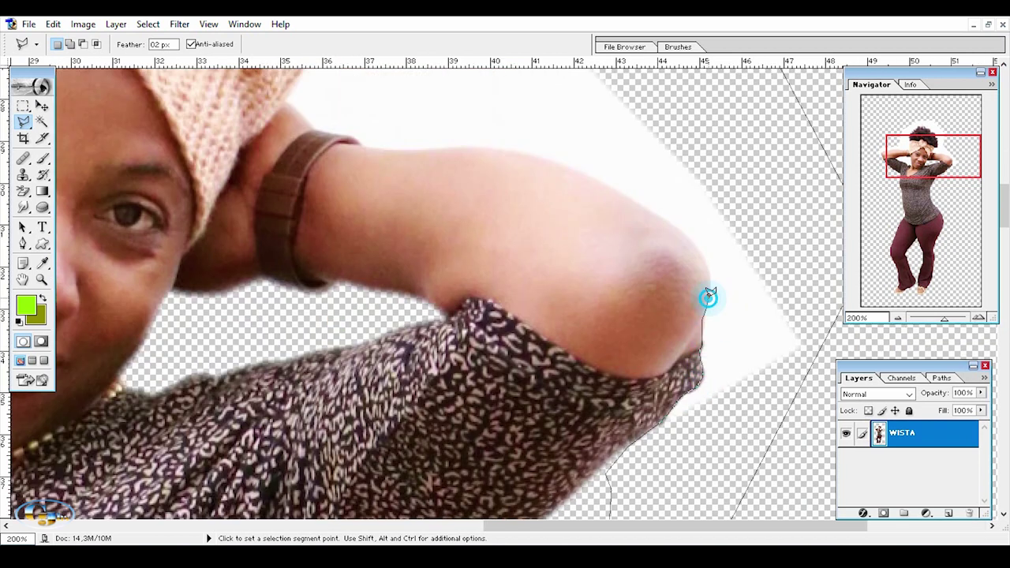
click(708, 278)
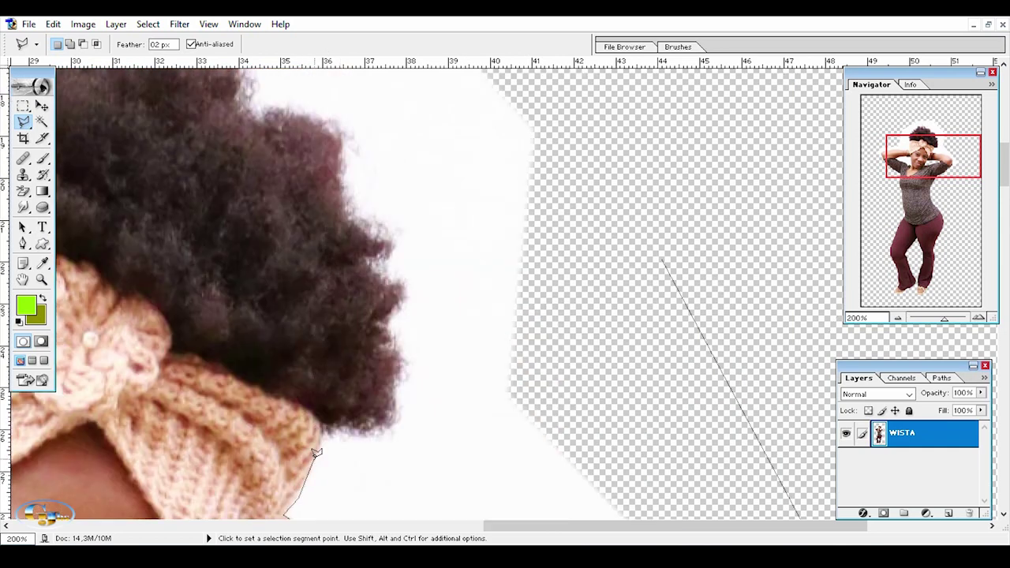
click(317, 446)
click(461, 472)
click(521, 377)
click(661, 261)
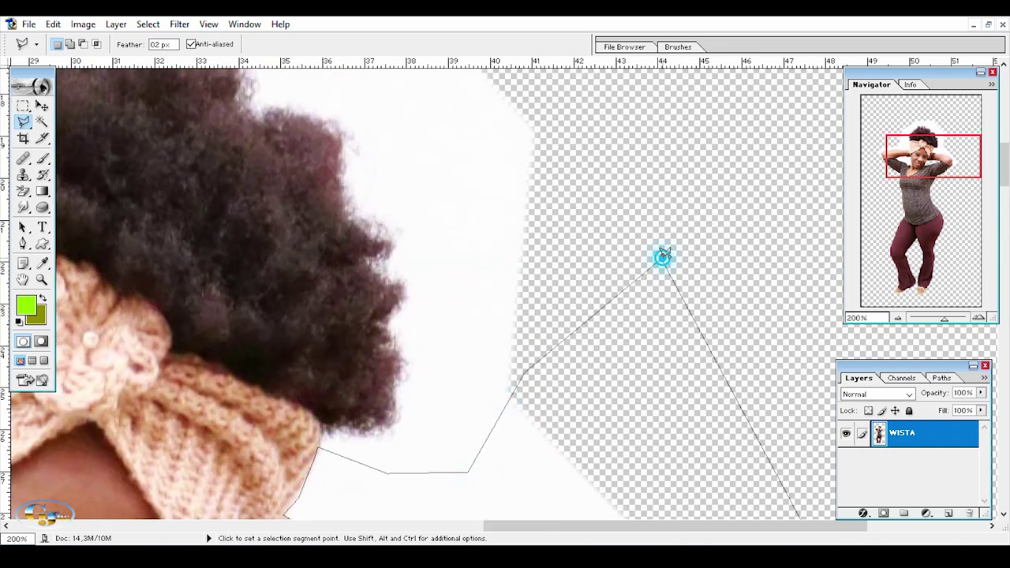
key(ctrl+d)
Start outlining the white gap along her neck and up the left shoulder edge
drag(941, 142, 924, 159)
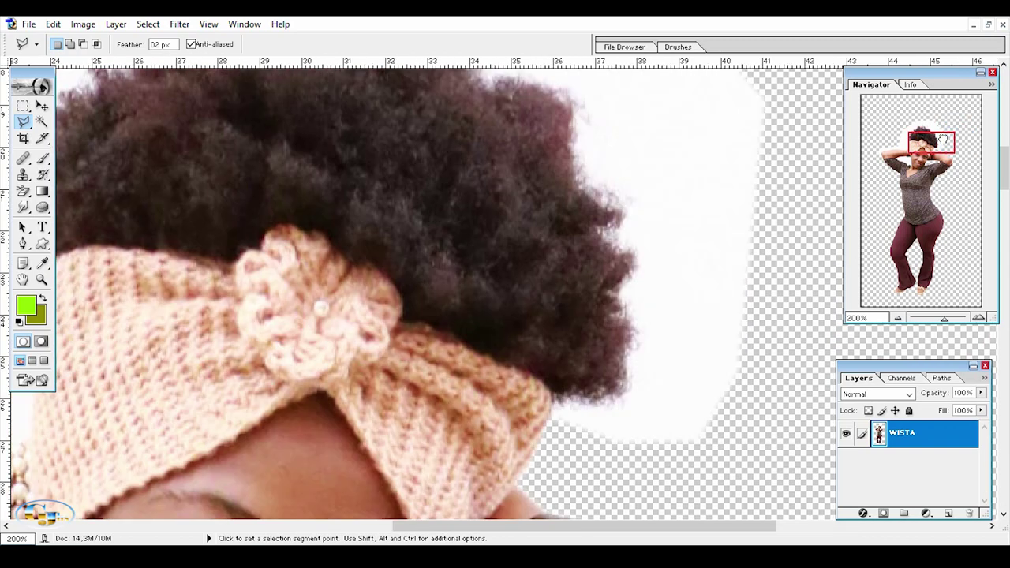
click(499, 385)
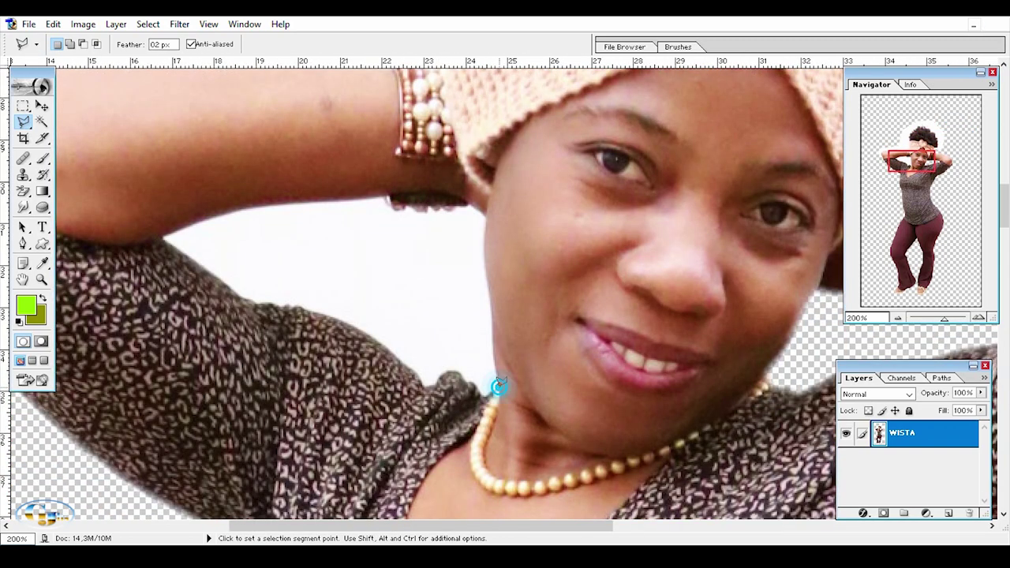
click(480, 385)
click(490, 388)
click(471, 383)
click(460, 373)
click(441, 377)
click(384, 343)
click(296, 307)
click(260, 301)
click(228, 289)
click(202, 271)
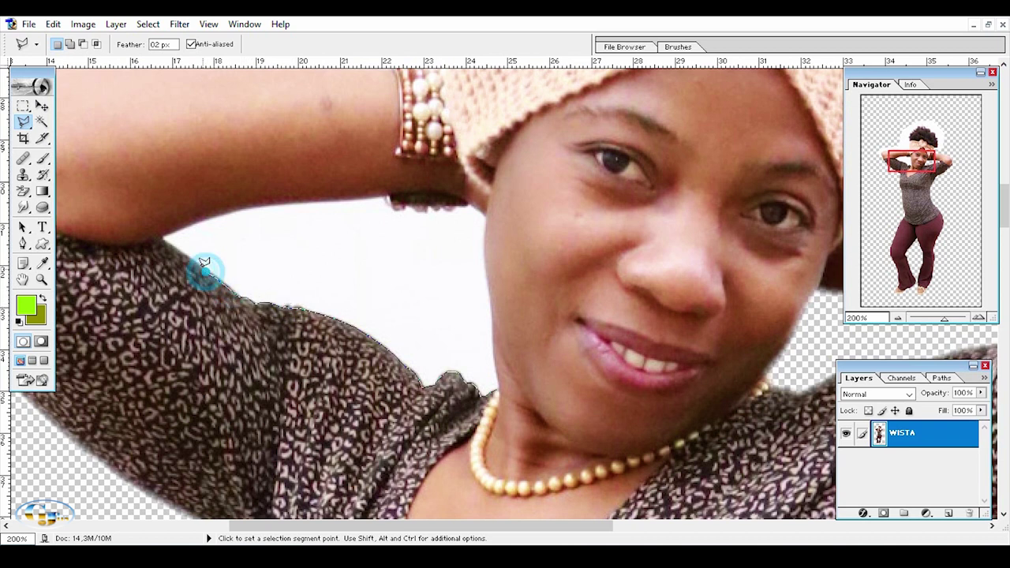
Continue the outline along the underside of the raised arm and wrist
click(163, 236)
click(184, 227)
click(232, 208)
click(286, 199)
click(387, 198)
click(390, 197)
click(405, 203)
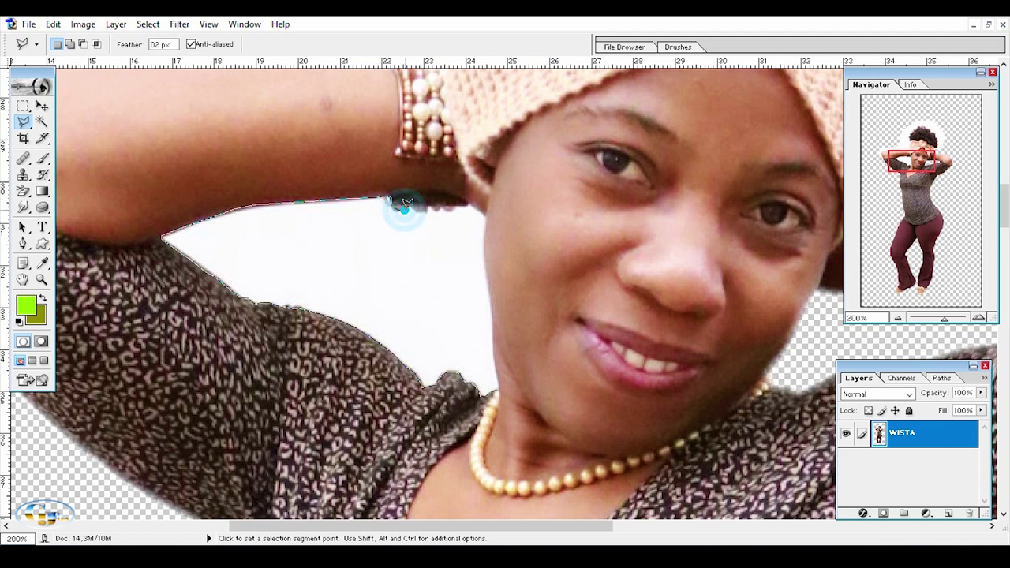
click(419, 207)
click(434, 204)
click(468, 197)
Close the outline down the cheek to the jaw and delete the white gap
click(485, 240)
click(489, 319)
click(493, 357)
click(496, 363)
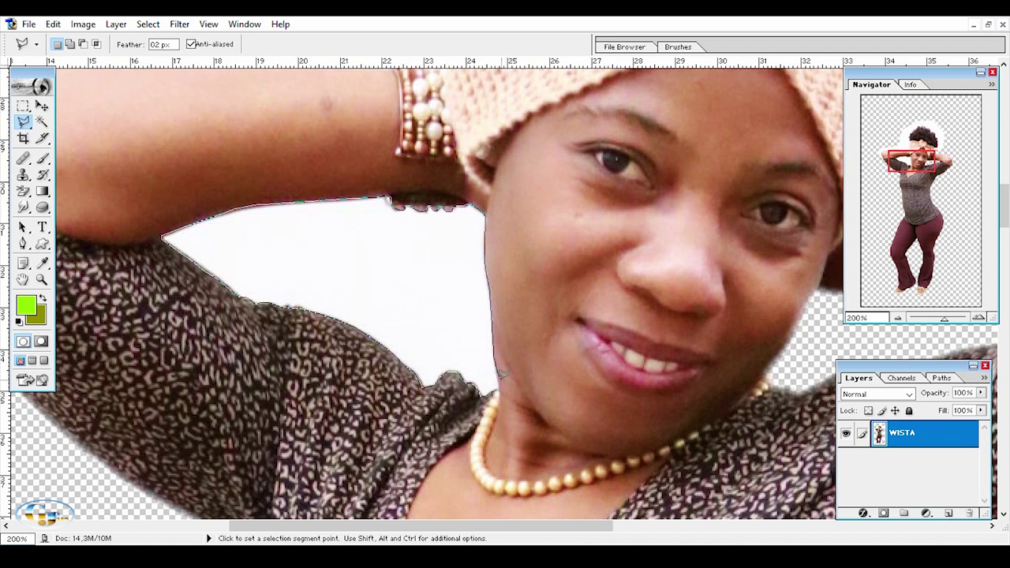
double_click(497, 383)
key(Delete)
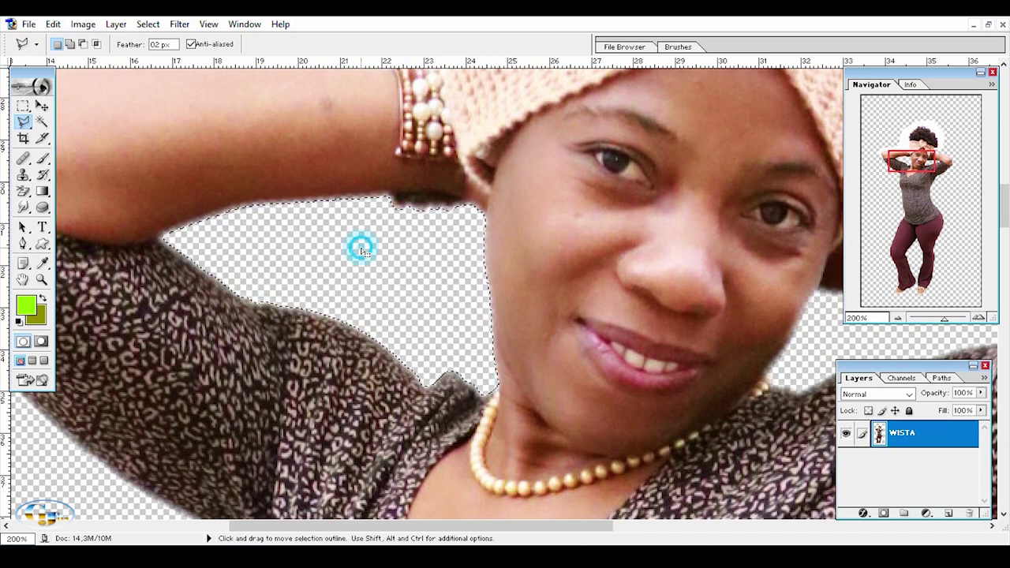
double_click(897, 318)
At 200% zoom, begin a lasso outline of the white area along the top of the left arm
click(983, 316)
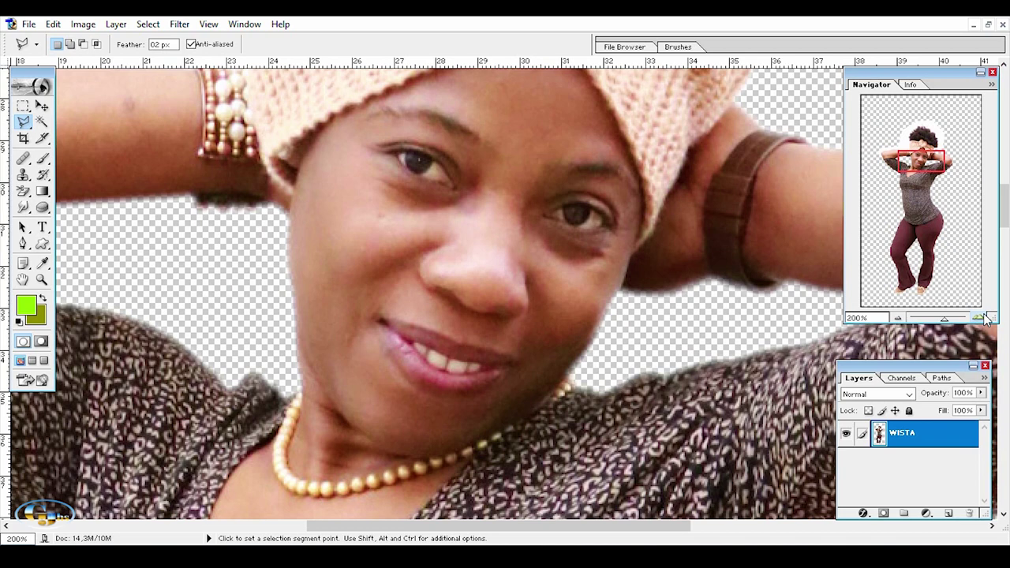
click(898, 318)
click(181, 180)
click(139, 345)
click(228, 423)
key(ctrl+plus)
key(ctrl+plus)
click(231, 427)
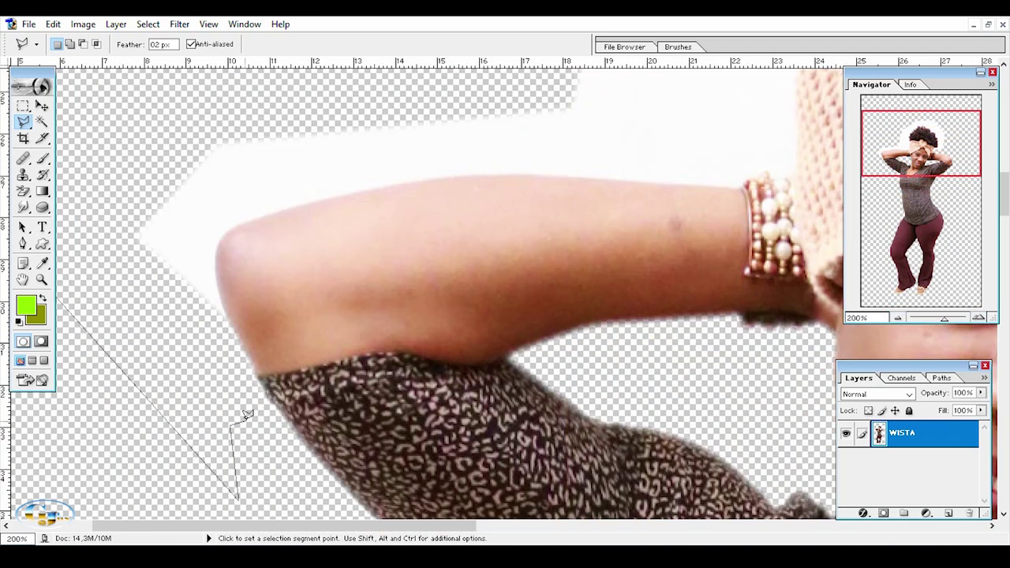
click(235, 330)
click(222, 237)
click(261, 212)
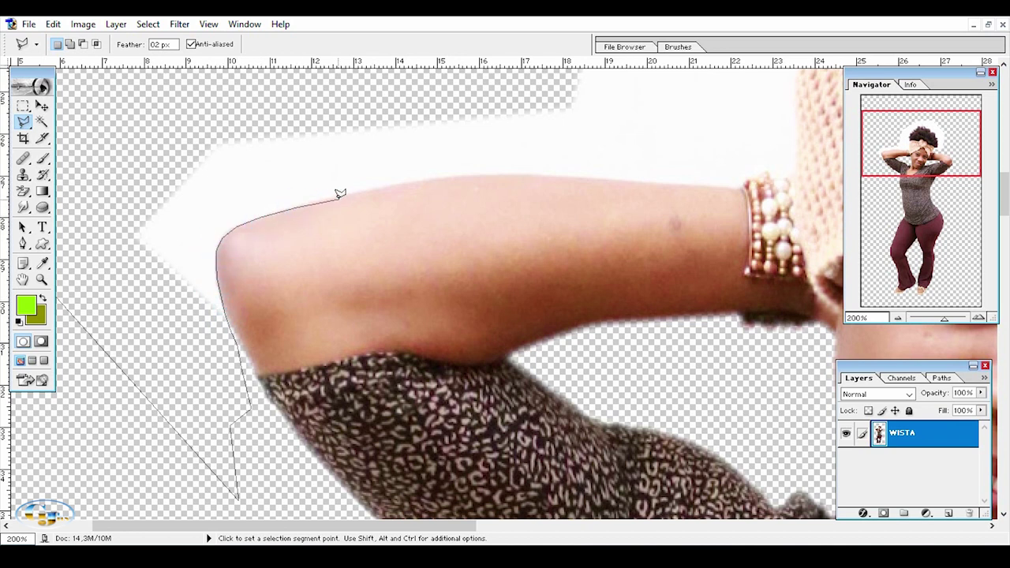
click(463, 174)
click(615, 178)
click(679, 184)
Extend the outline past the bracelet, close it, delete the white above the arm, and deselect
click(734, 186)
click(747, 179)
click(757, 171)
click(767, 171)
click(779, 179)
click(794, 171)
drag(800, 111, 800, 471)
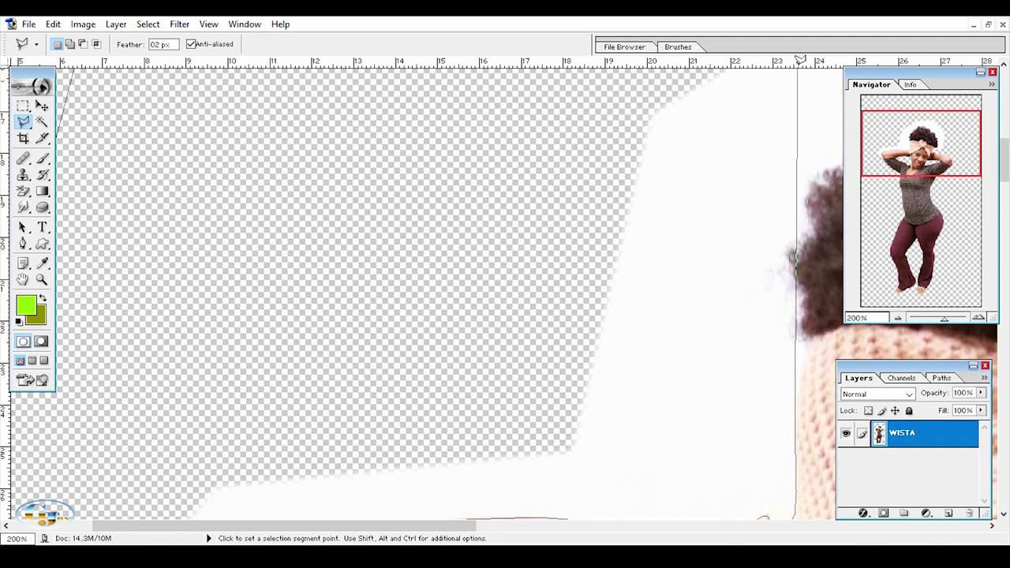
click(734, 386)
click(609, 344)
click(473, 325)
click(131, 308)
click(85, 88)
key(Delete)
click(161, 398)
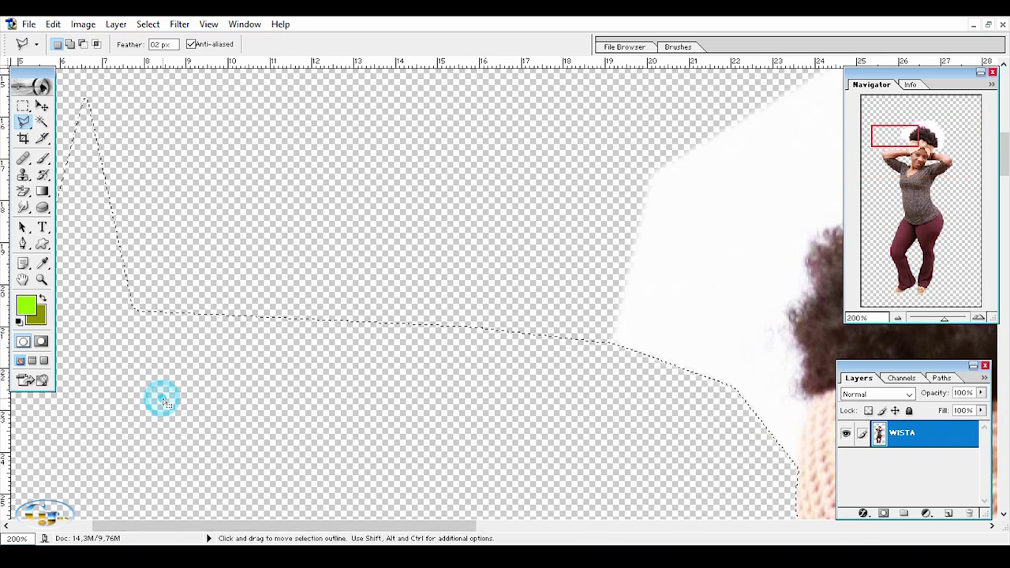
key(ctrl+minus)
At 100%, lasso around the left, top and right sides of the white hair halo
click(153, 110)
click(134, 344)
click(242, 362)
click(242, 288)
click(272, 209)
click(311, 165)
click(391, 124)
click(505, 119)
click(532, 133)
click(584, 189)
click(621, 257)
Close the halo outline, delete the outer white, leaving a narrow rim, and deselect
click(630, 416)
click(766, 410)
click(760, 183)
click(662, 126)
click(516, 94)
click(156, 108)
key(Delete)
key(ctrl+d)
key(v)
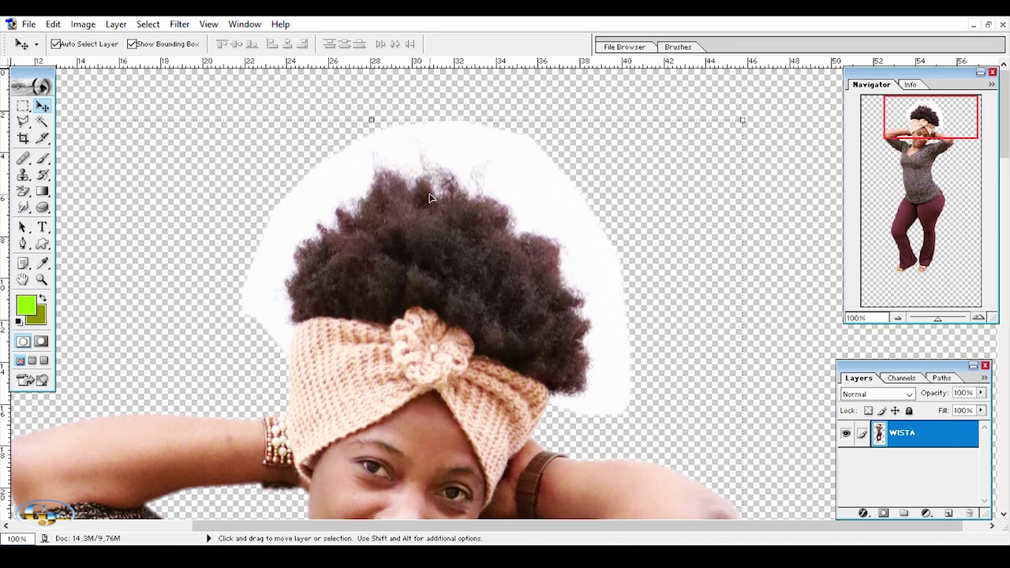
Zoom the Navigator out to 25%, frame the whole figure, and restore the floating document window
click(977, 318)
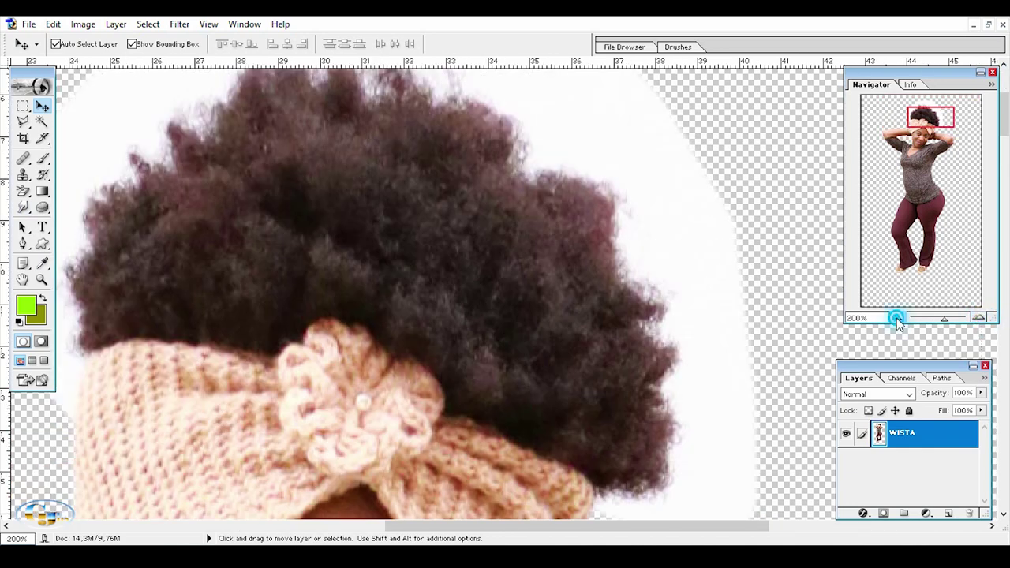
click(897, 318)
click(896, 317)
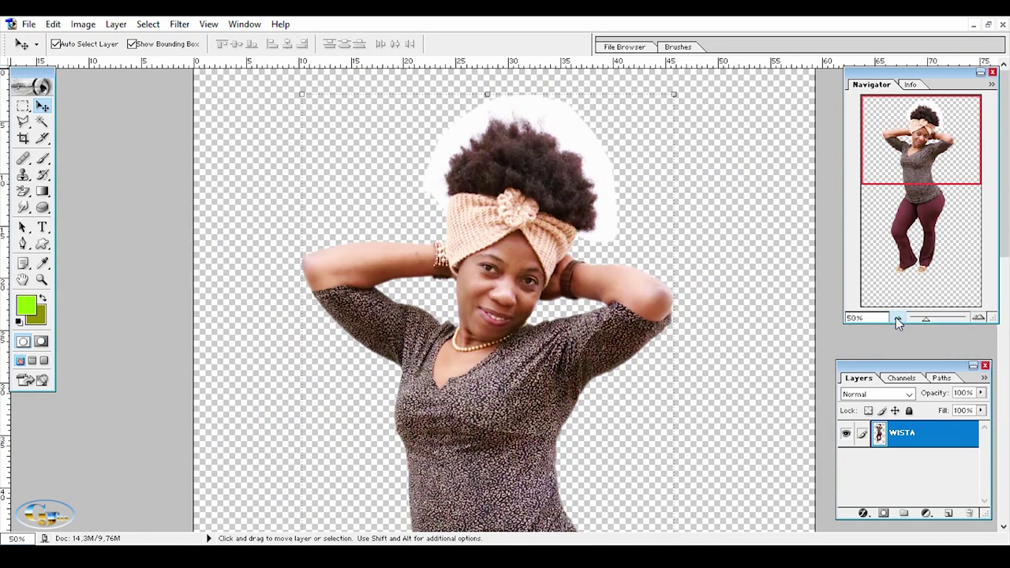
click(895, 317)
drag(939, 204, 938, 194)
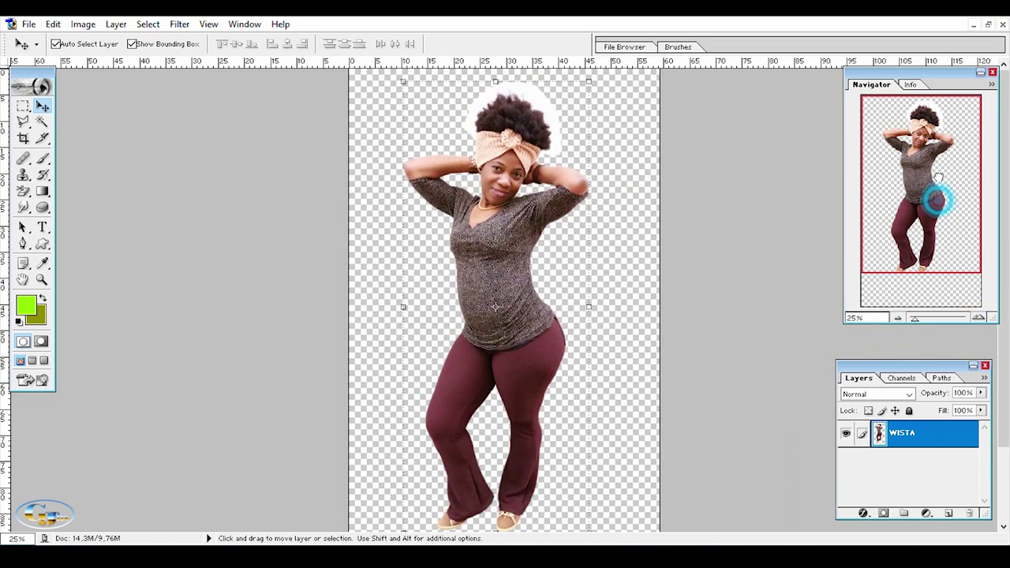
click(988, 24)
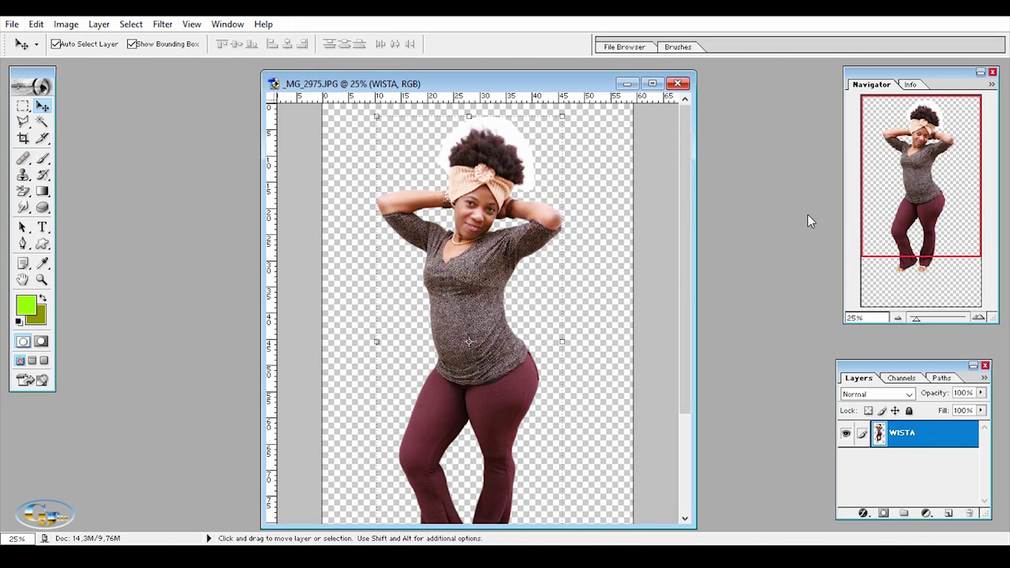
Create a new Untitled-1 document and convert its Background into an editable layer
key(ctrl+n)
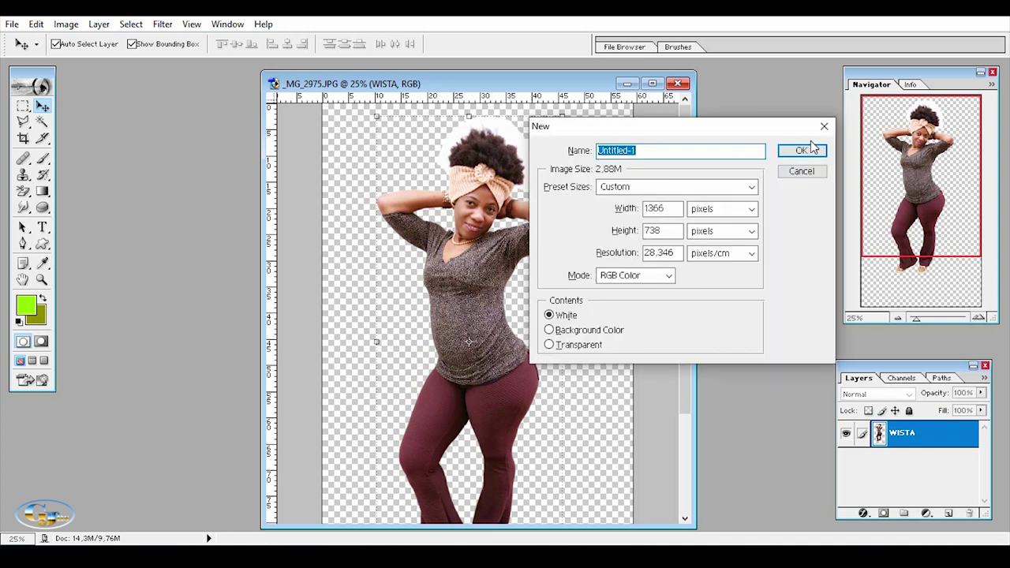
click(803, 150)
double_click(923, 434)
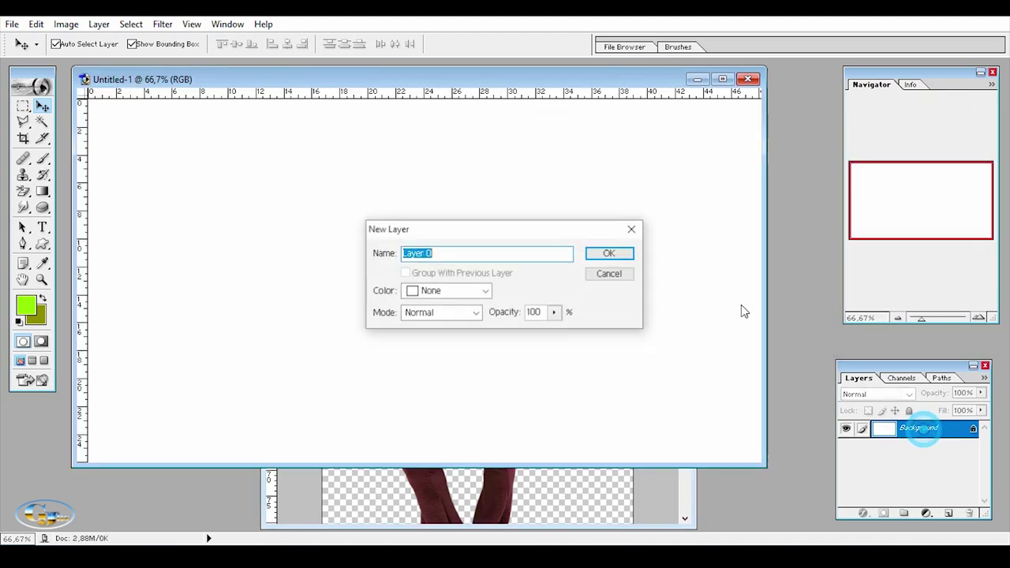
click(608, 252)
Add a Solid Color fill layer with its colour shifted from yellow-green to bright green
click(928, 513)
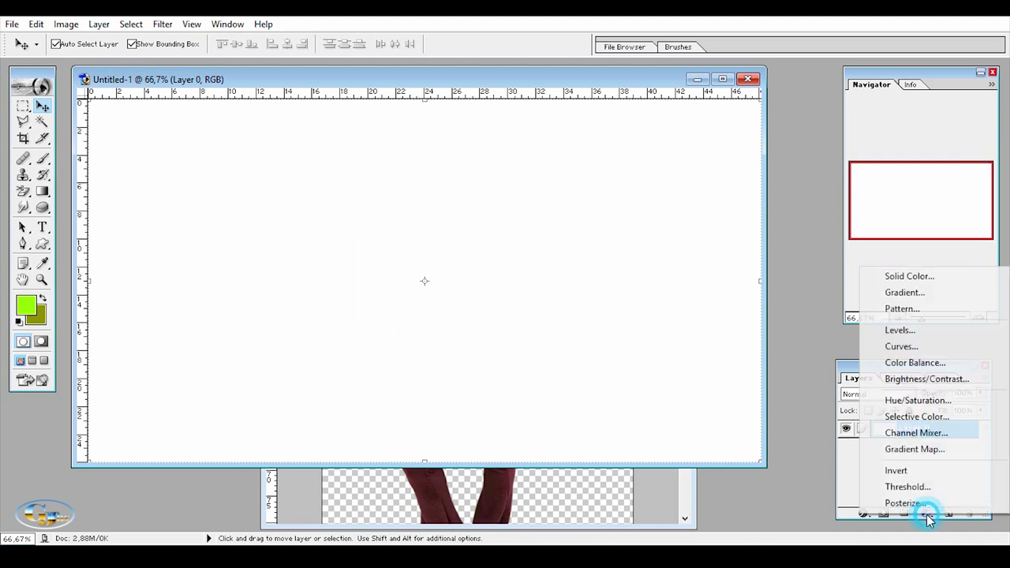
click(915, 276)
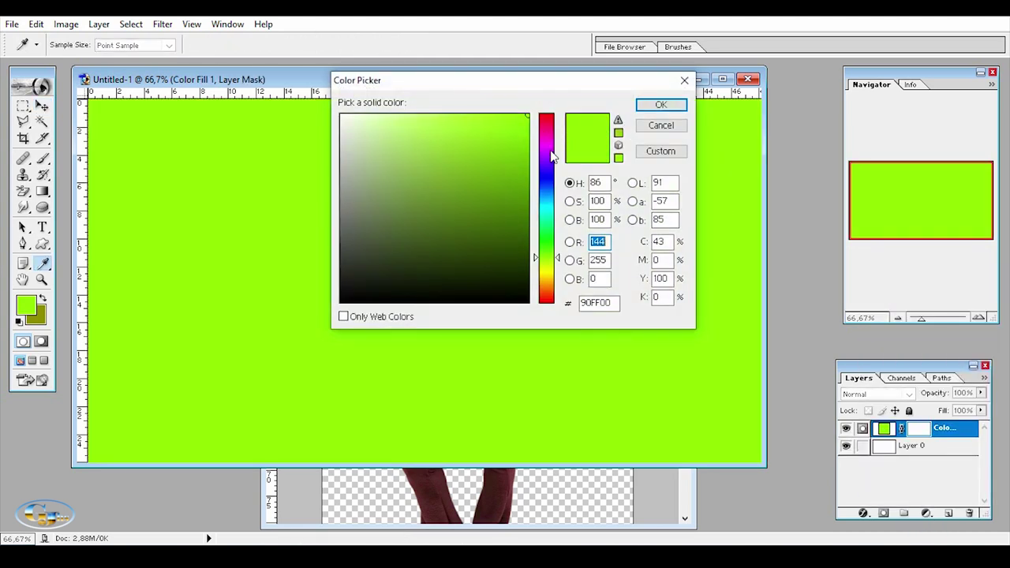
drag(567, 262, 557, 250)
click(660, 106)
Apply the fill layer's mask and drag Color Fill 1 into _MG_2975.JPG above WISTA
right_click(947, 430)
click(884, 428)
right_click(919, 432)
click(864, 402)
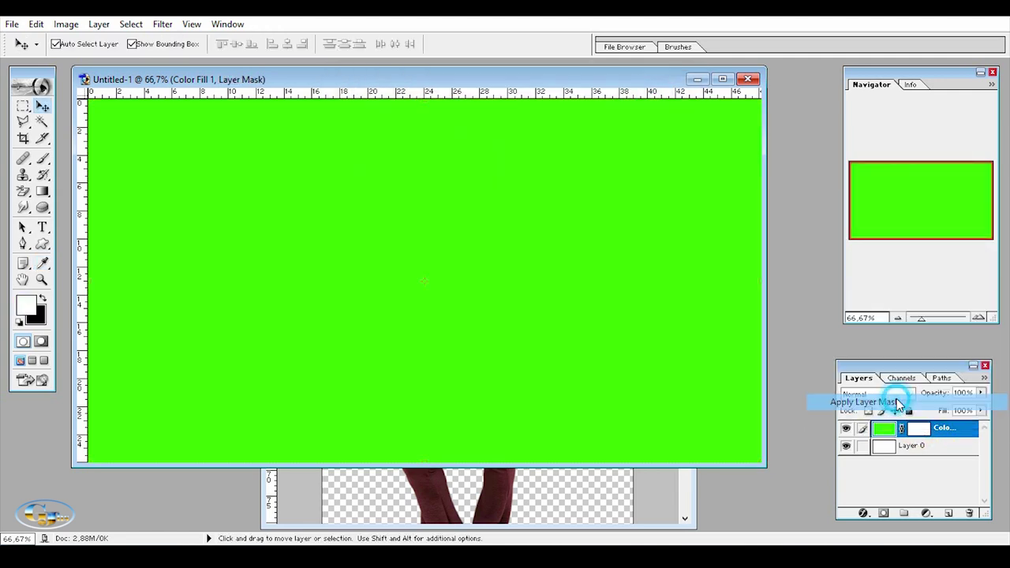
mouse_move(565, 302)
mouse_down()
mouse_move(570, 488)
mouse_move(458, 163)
mouse_up()
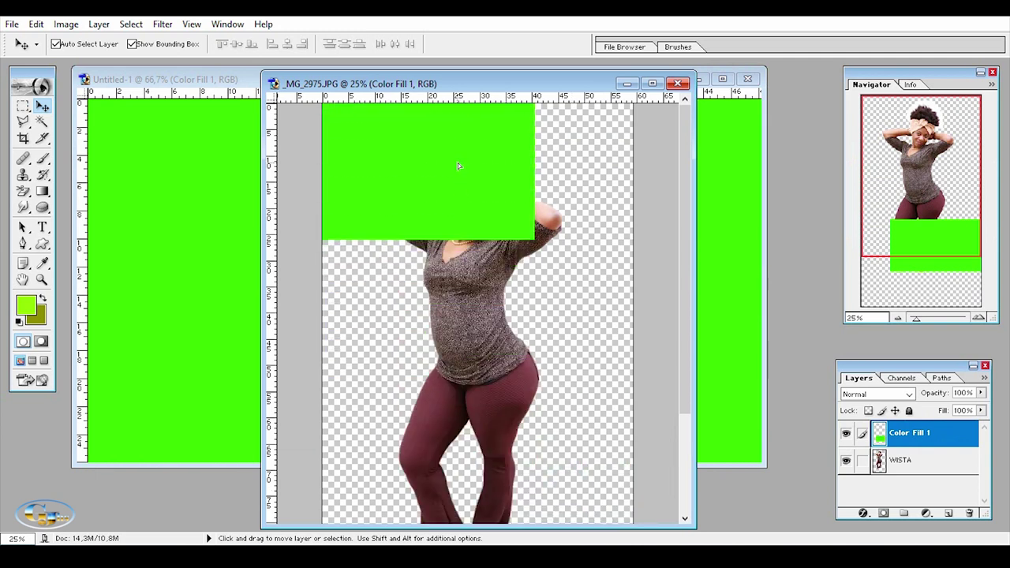
Free-transform Color Fill 1 across the photo and move it beneath the WISTA layer
click(652, 83)
mouse_move(556, 173)
mouse_down()
mouse_move(587, 197)
mouse_move(660, 488)
mouse_up()
key(Return)
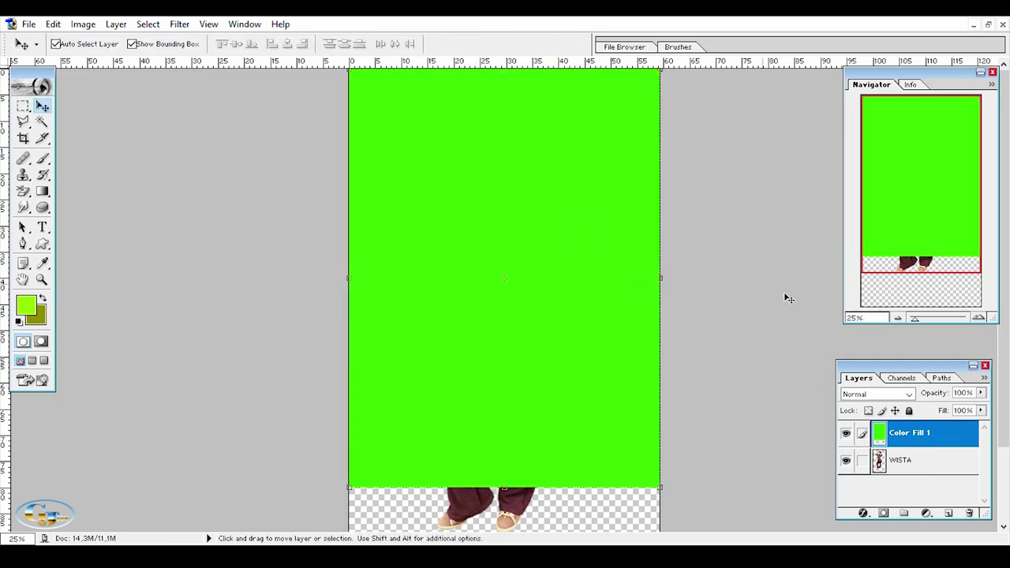
drag(909, 434, 919, 471)
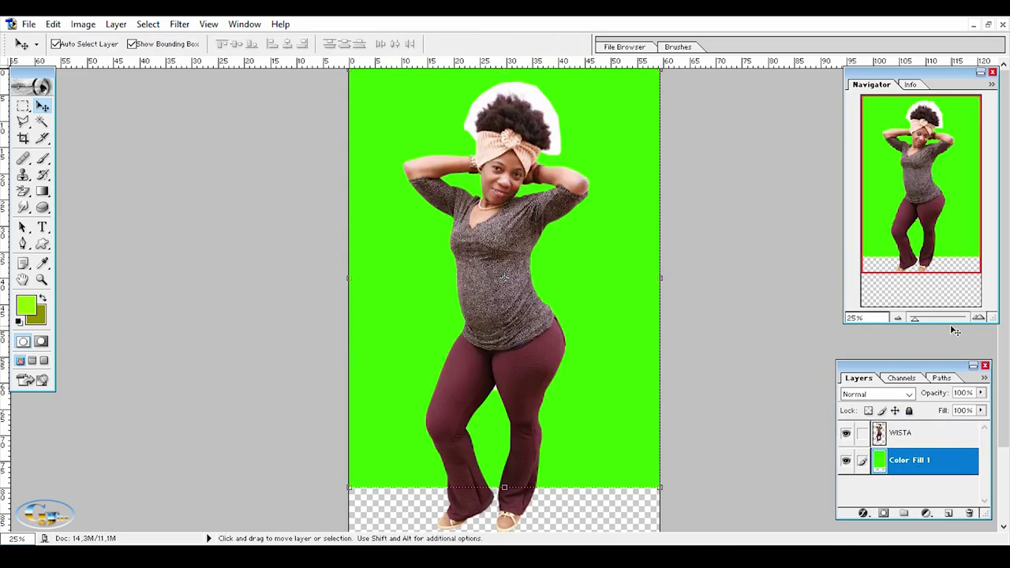
click(978, 318)
drag(931, 161, 933, 95)
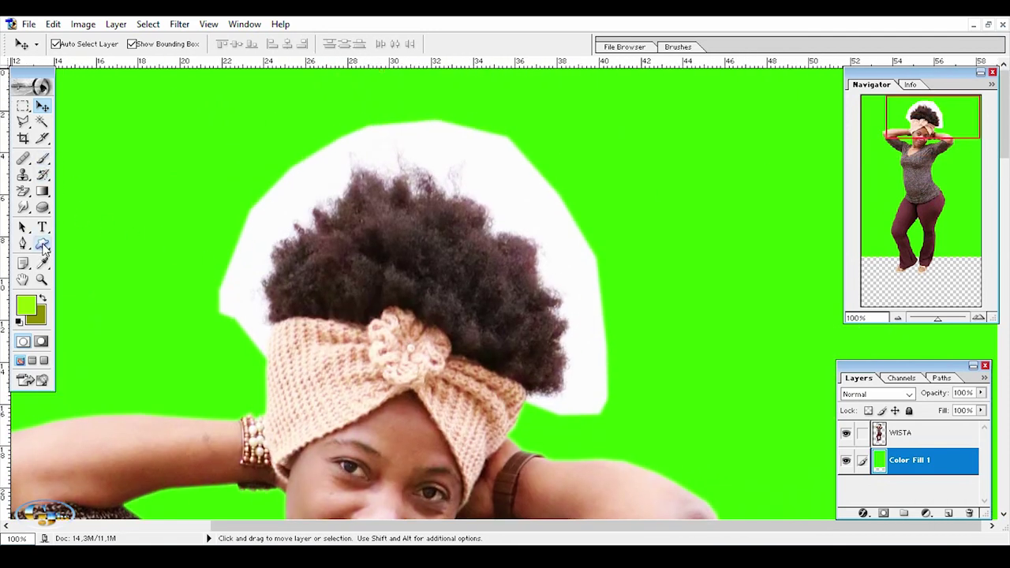
Choose the Background Eraser, target the WISTA layer, and erase fringe left of the hair
click(42, 245)
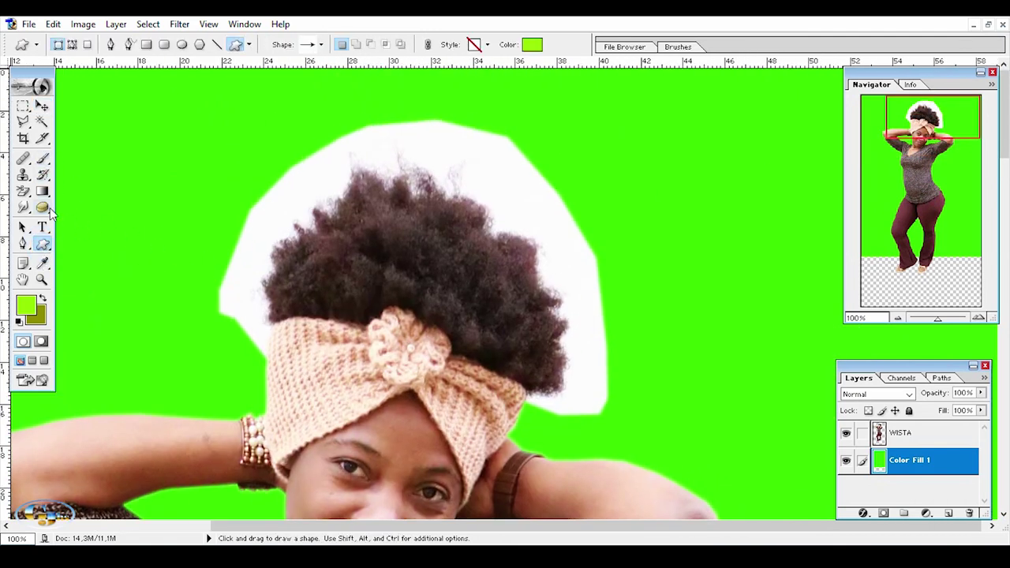
click(22, 191)
drag(266, 214, 268, 216)
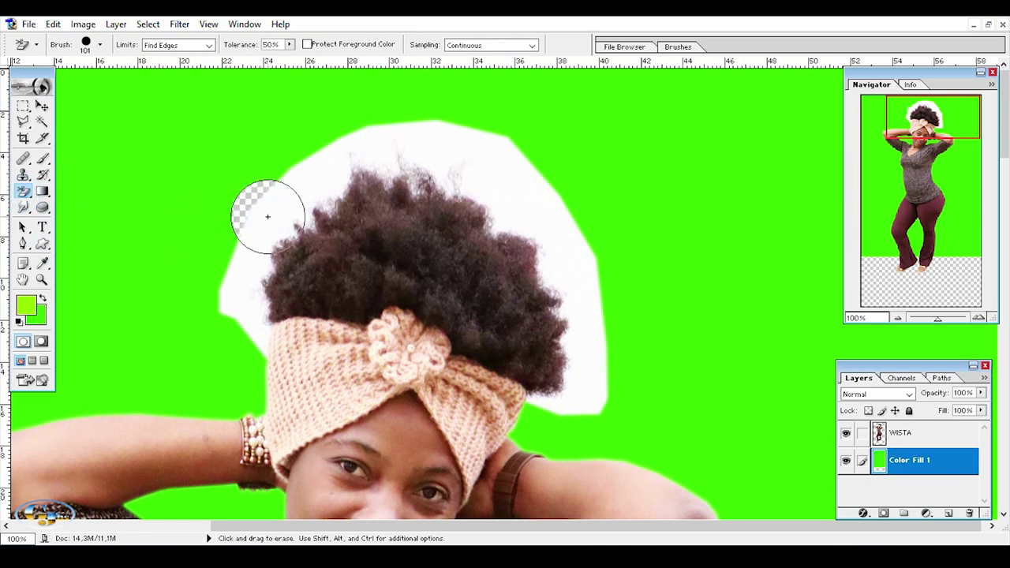
key(ctrl+z)
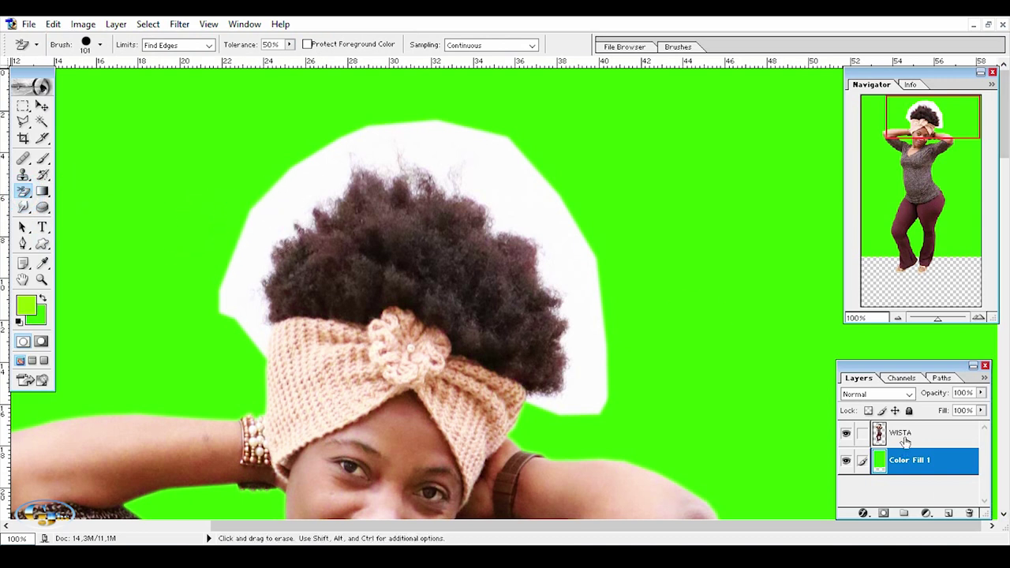
click(905, 442)
mouse_move(275, 210)
mouse_down()
mouse_move(327, 180)
mouse_move(337, 157)
mouse_up()
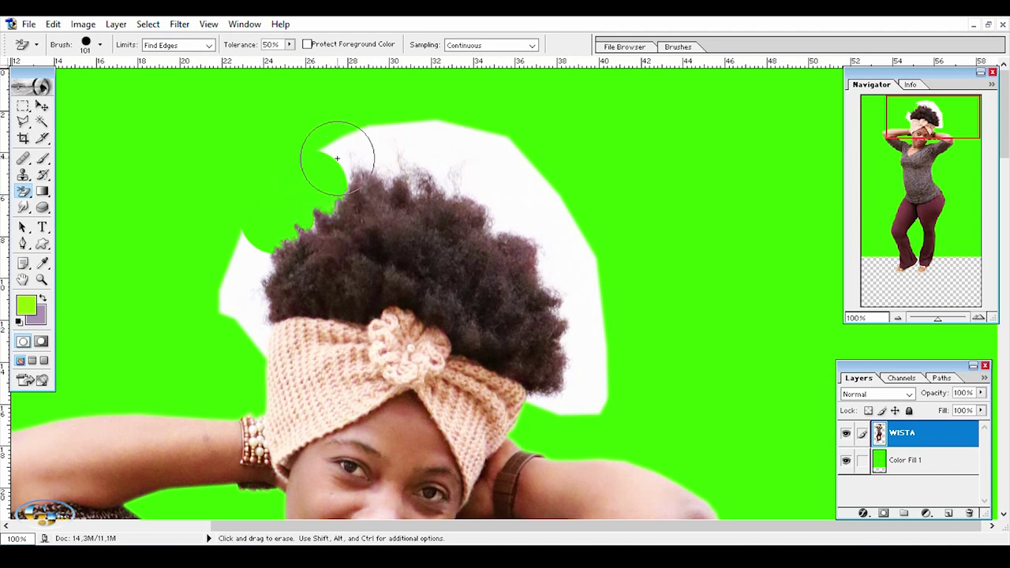
Put WISTA back above the green fill and bring up the 104 px eraser brush settings
key(ctrl)
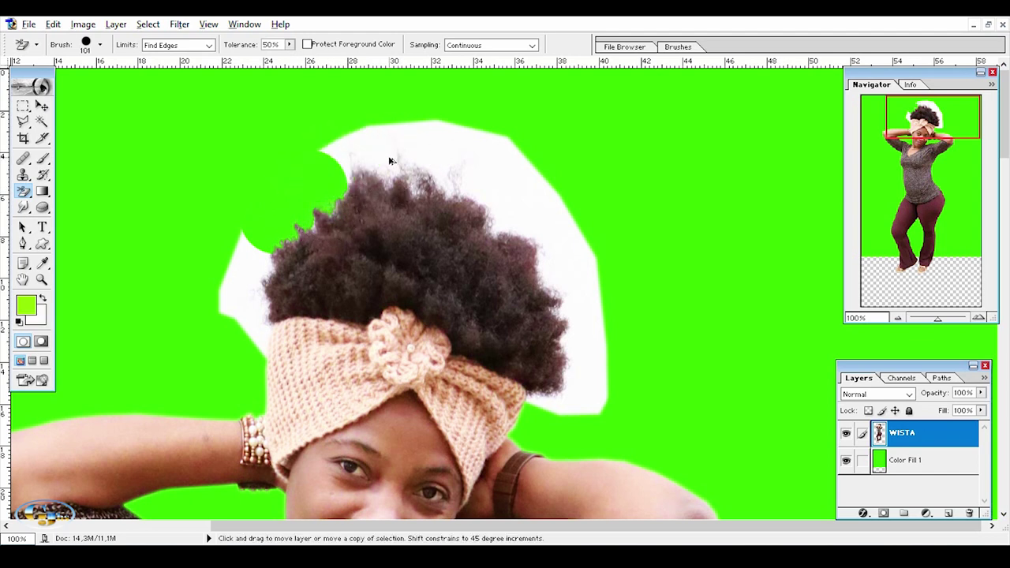
key(ctrl+bracketleft)
drag(894, 463, 907, 428)
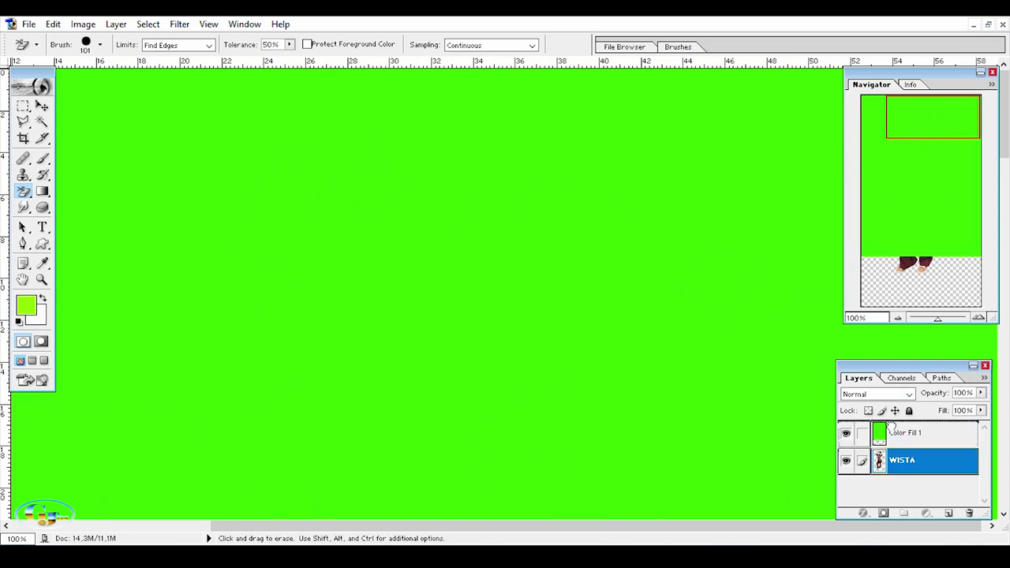
click(99, 45)
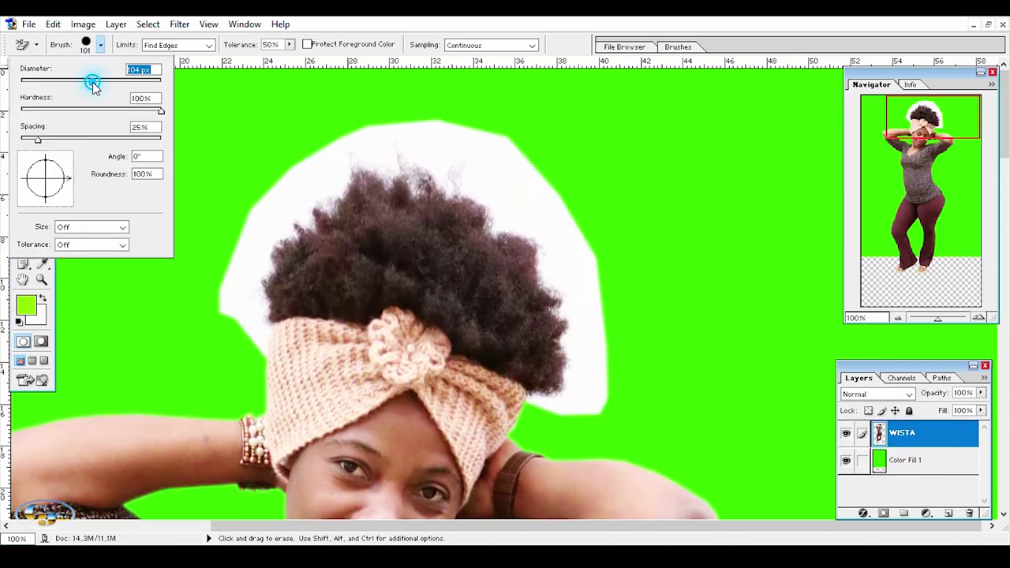
Enlarge the eraser to 157 px and erase white fringe left of, above and right of the hair
drag(95, 82, 98, 82)
click(282, 211)
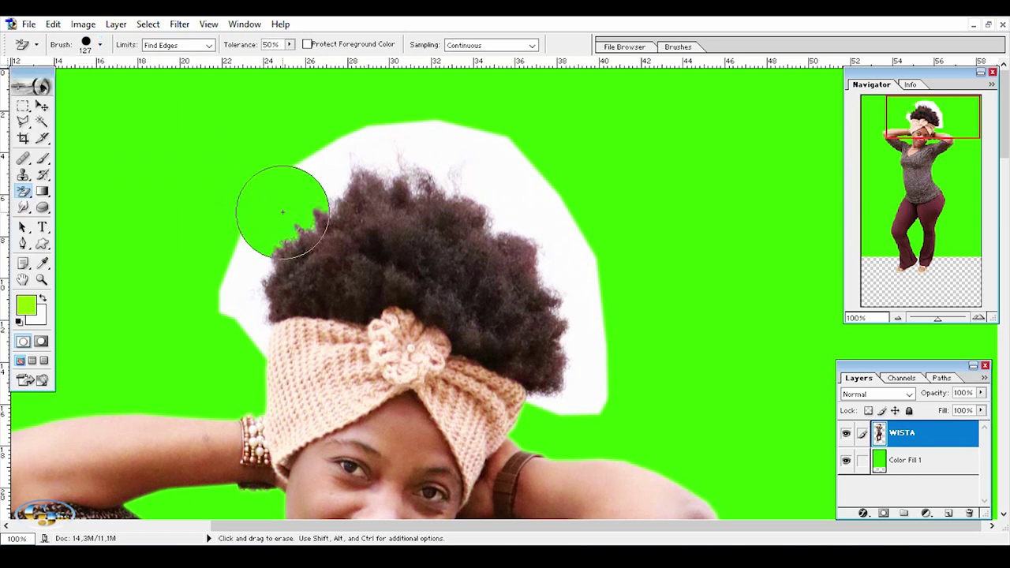
key(ctrl+z)
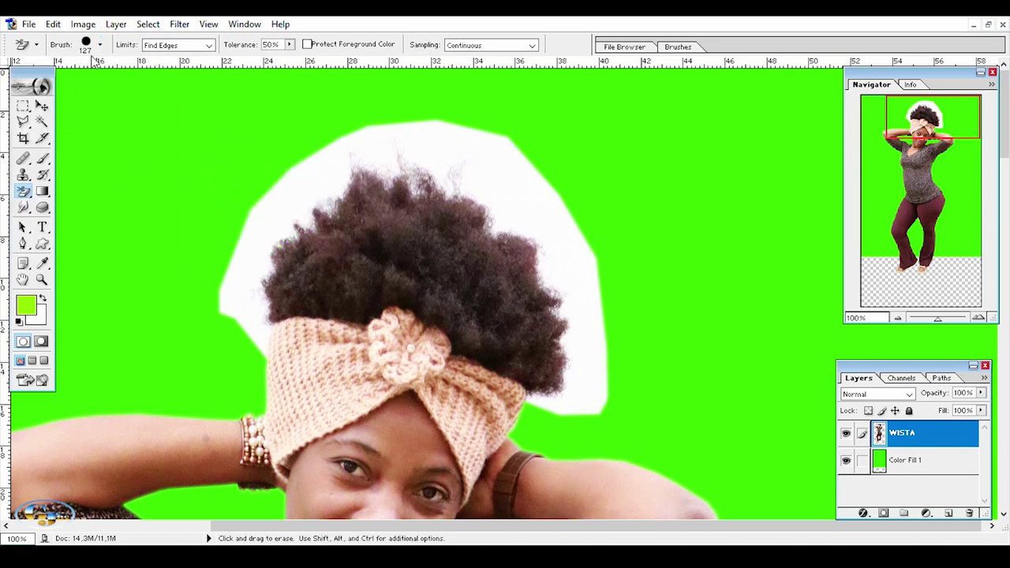
click(100, 45)
drag(100, 82, 111, 82)
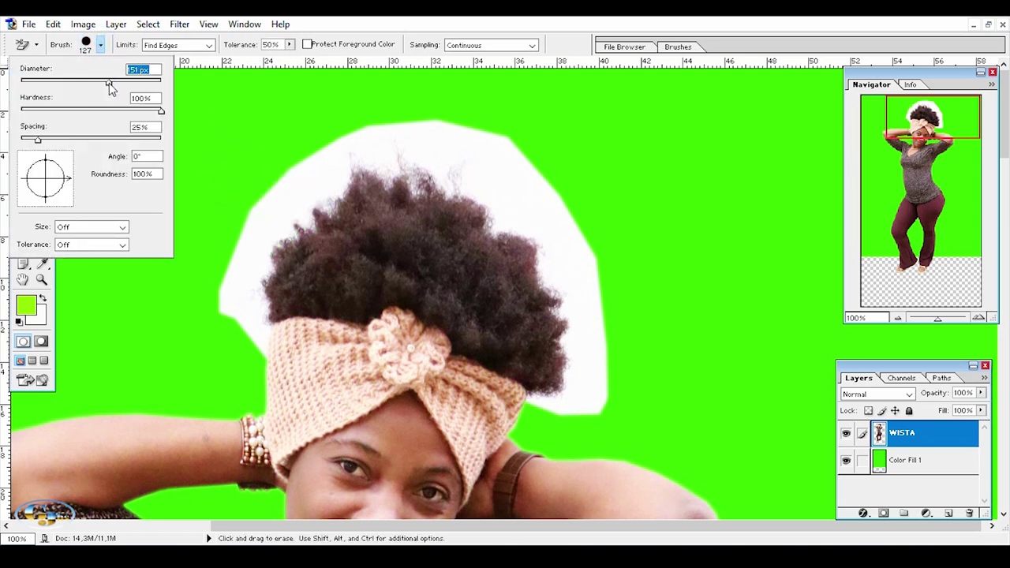
click(286, 191)
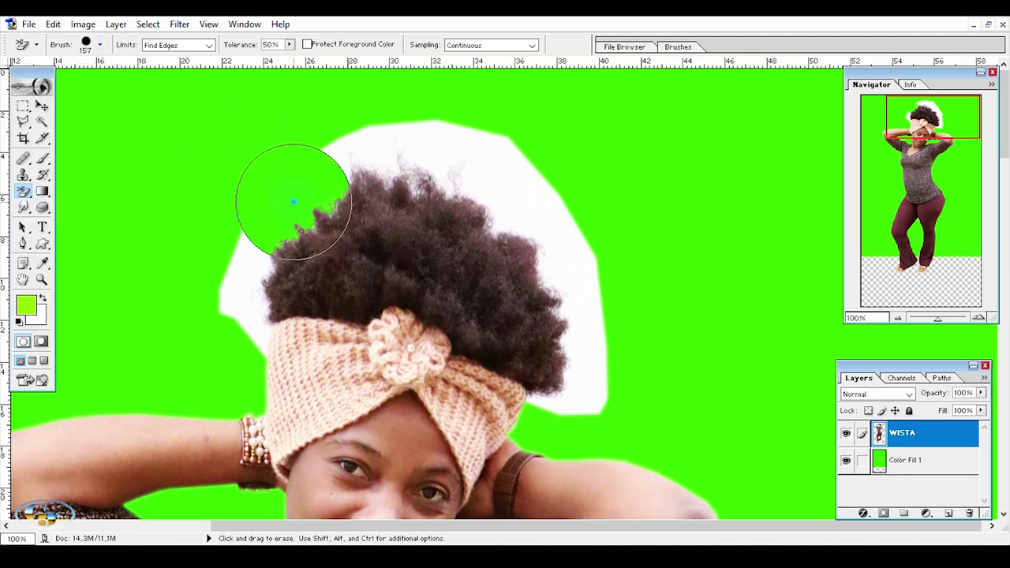
click(350, 148)
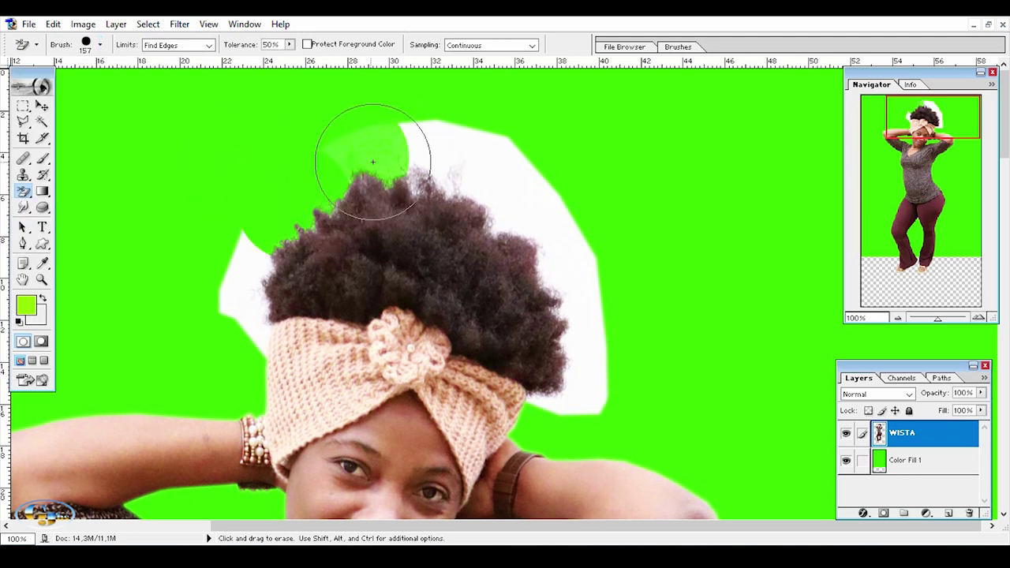
click(415, 153)
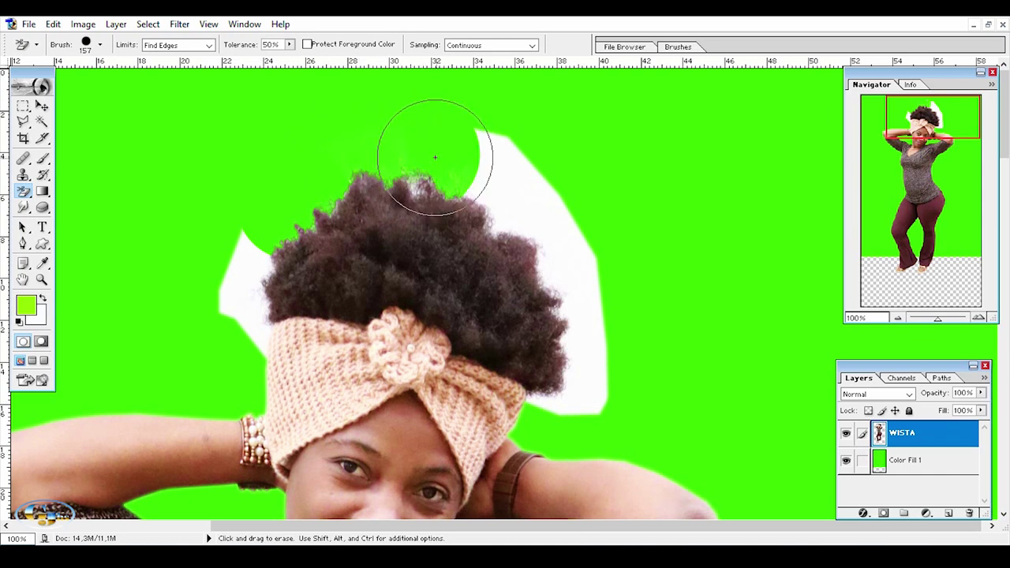
click(497, 172)
click(552, 220)
click(572, 293)
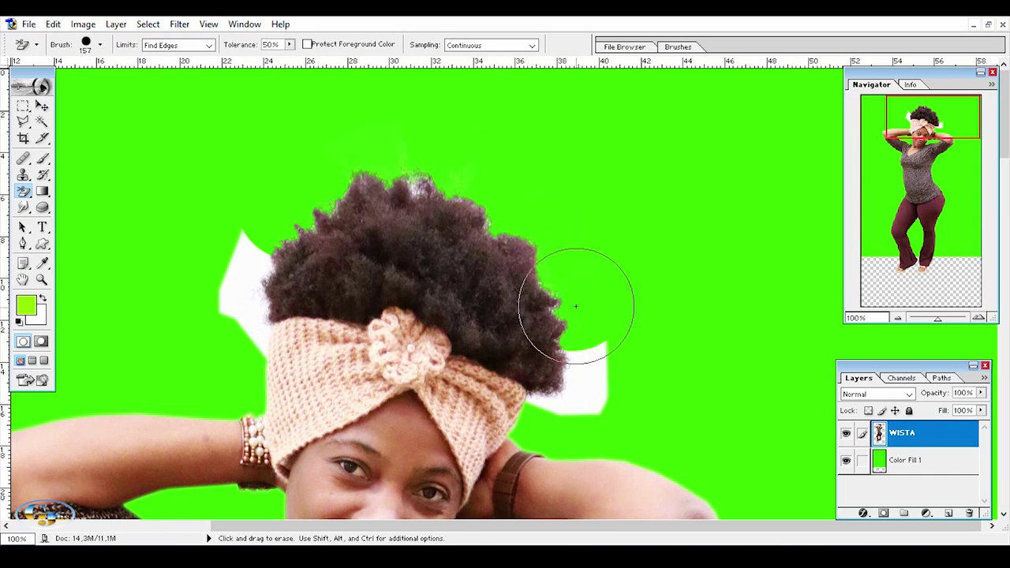
click(574, 363)
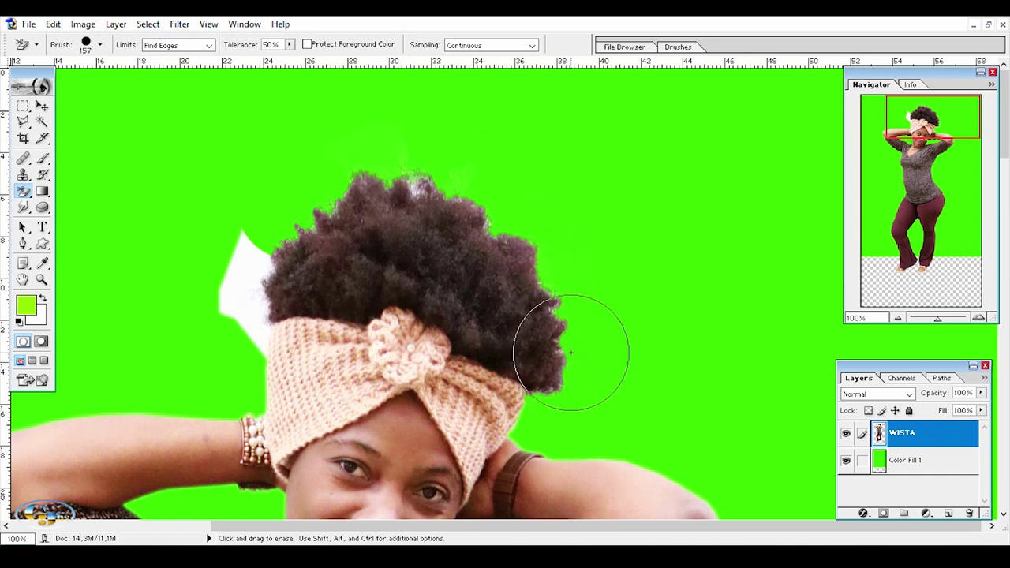
Shrink the eraser to 82 px and erase the white fringe left of the headband
click(246, 256)
click(243, 312)
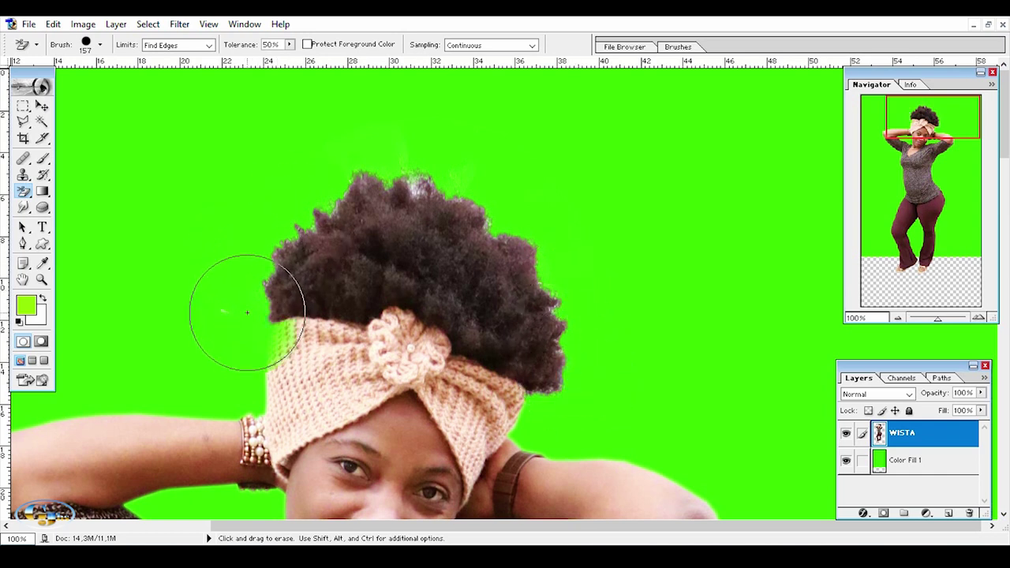
key(ctrl+z)
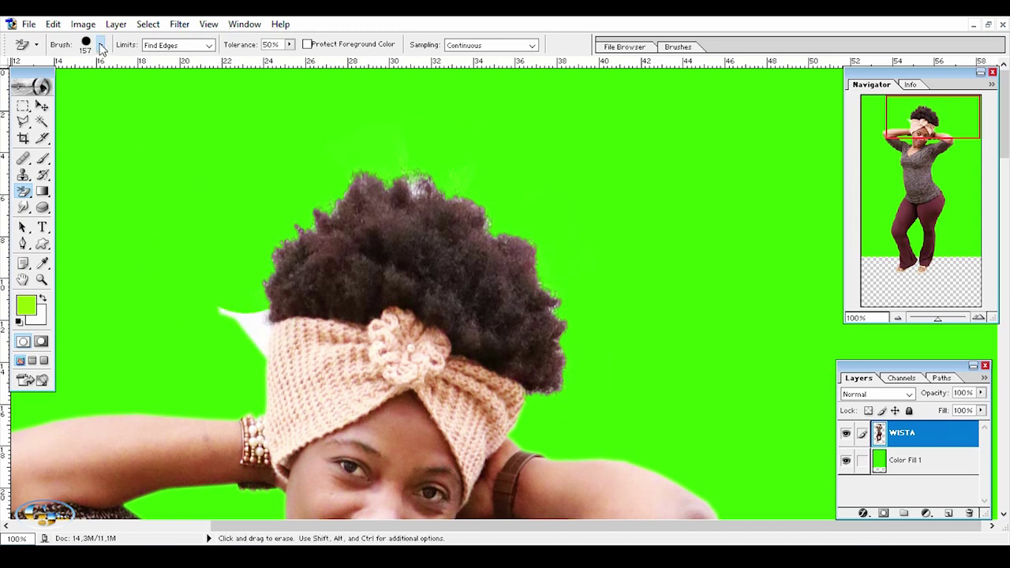
click(101, 46)
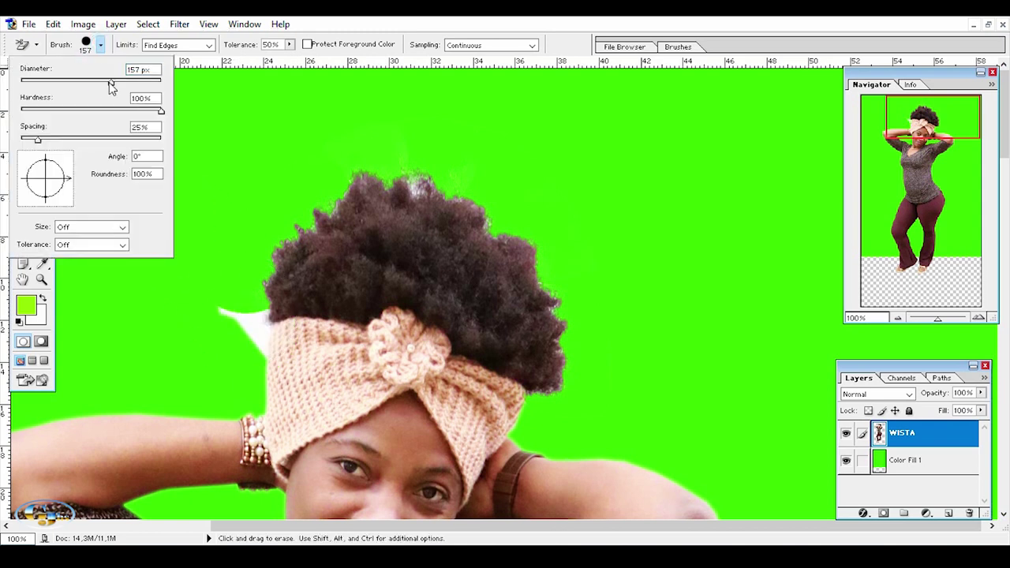
click(246, 319)
key(ctrl+alt+z)
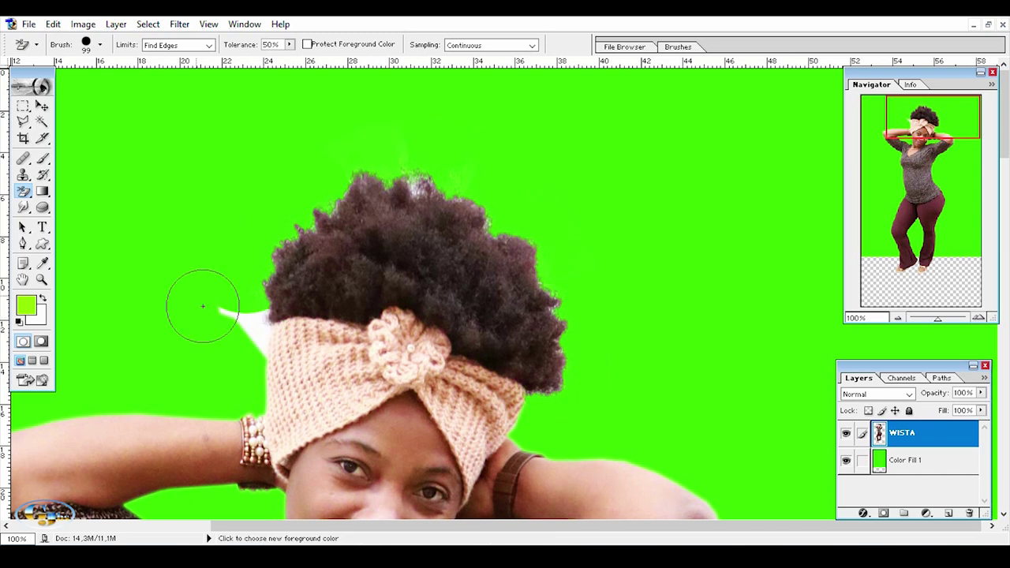
click(101, 46)
drag(92, 84, 78, 82)
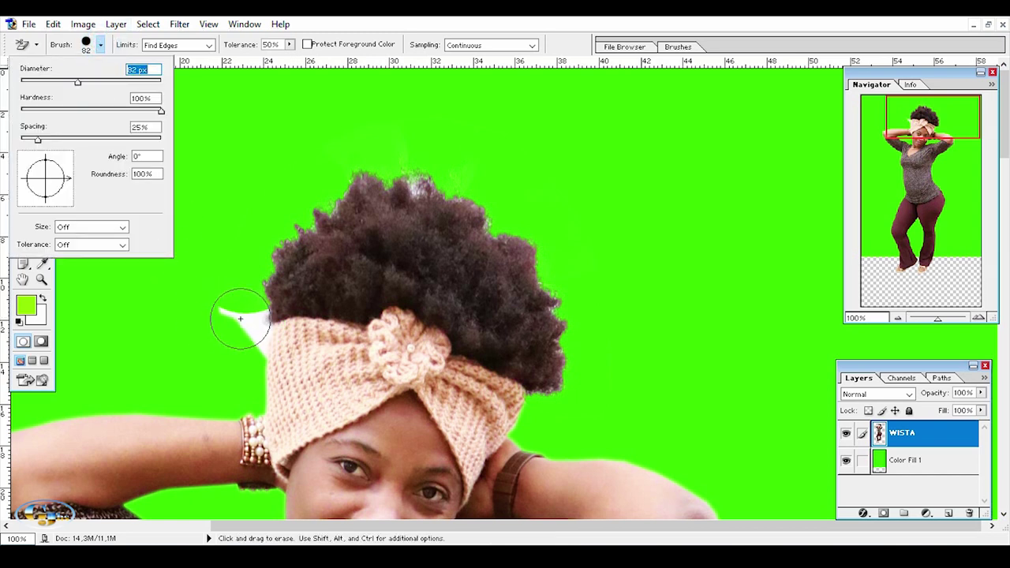
click(240, 318)
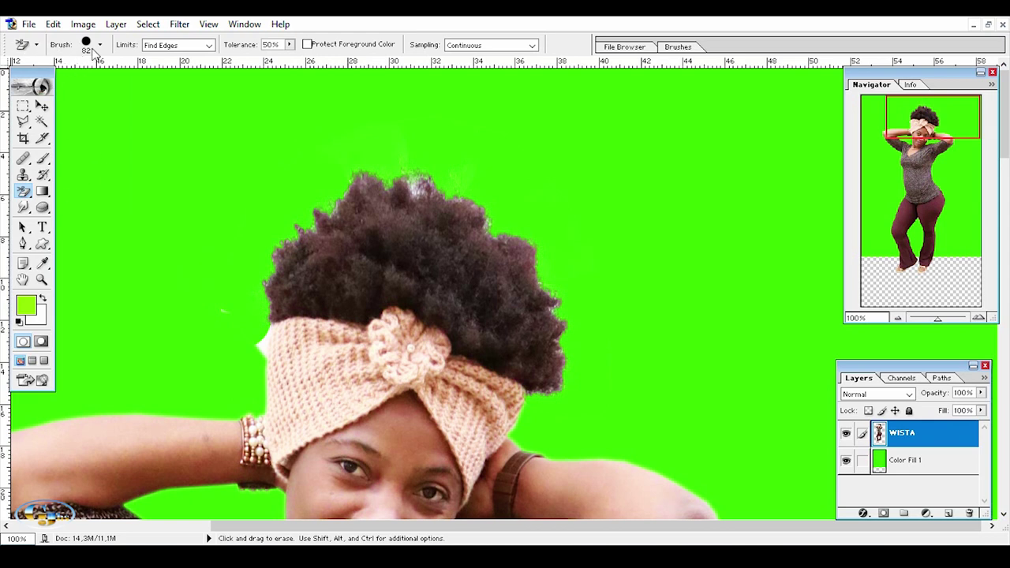
With a 186 px eraser, clear the light fringe on top of the hair, then switch to Move
click(91, 49)
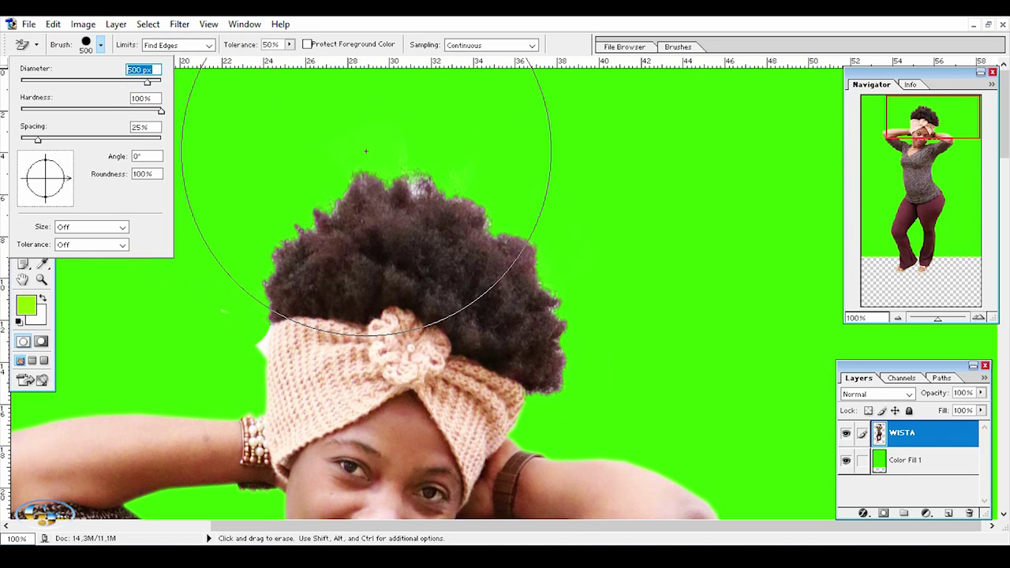
drag(157, 82, 120, 82)
key(Return)
mouse_move(412, 153)
mouse_down()
mouse_move(416, 180)
mouse_move(336, 211)
mouse_up()
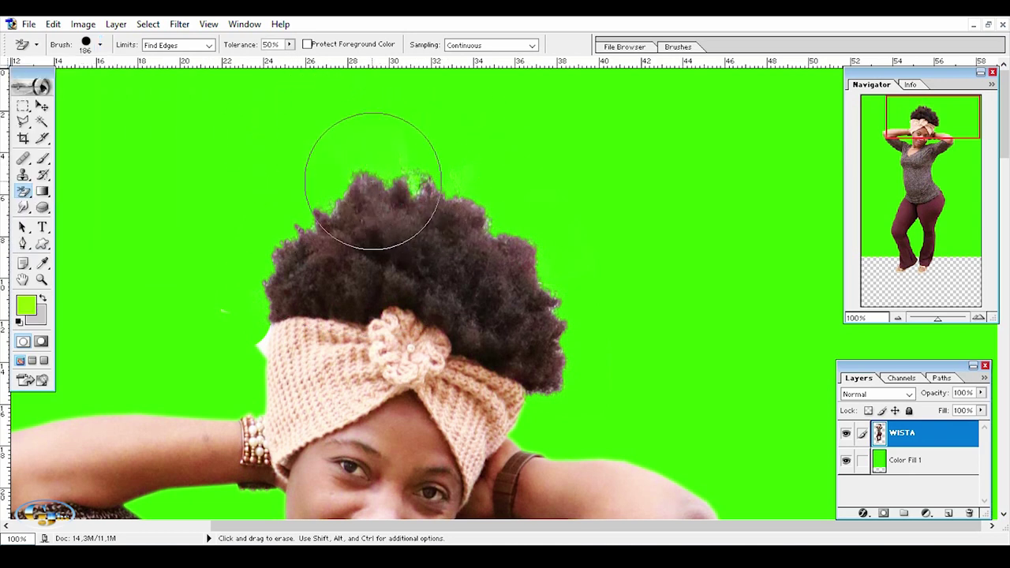
key(ctrl)
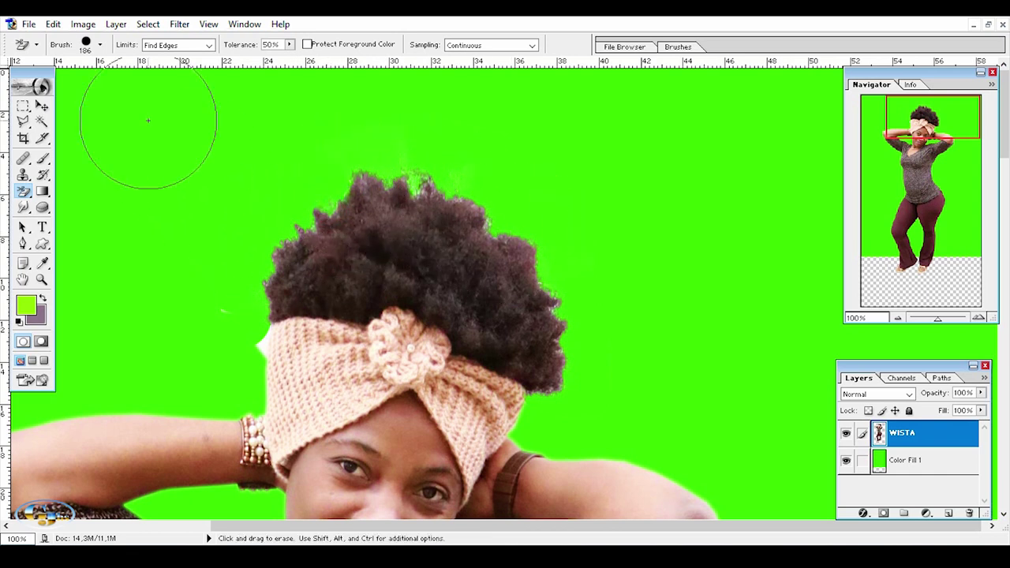
click(42, 106)
At 200% zoom, Polygonal-Lasso the stray fringe along the hair's left edge, remove it, and deselect
click(900, 318)
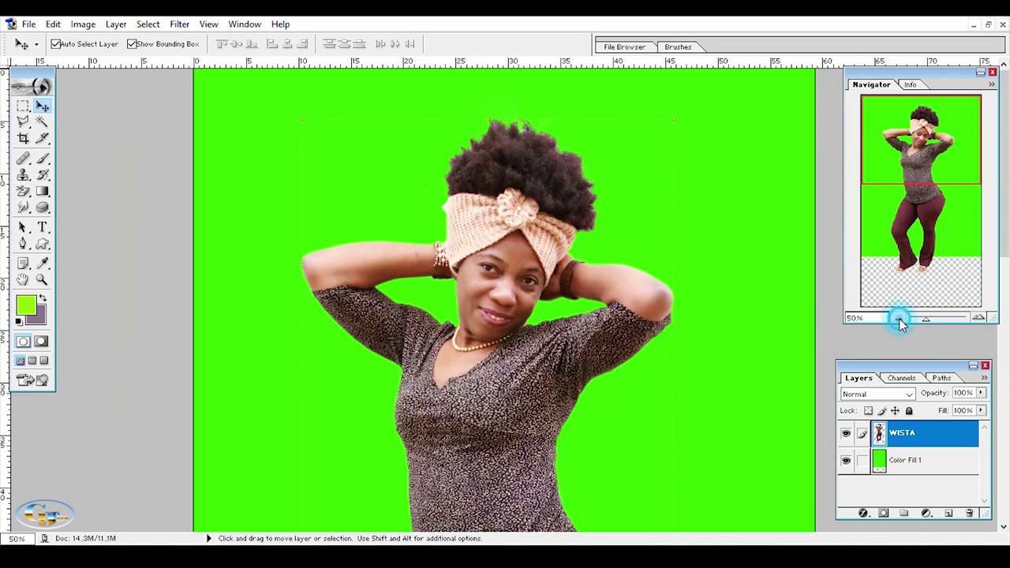
click(977, 318)
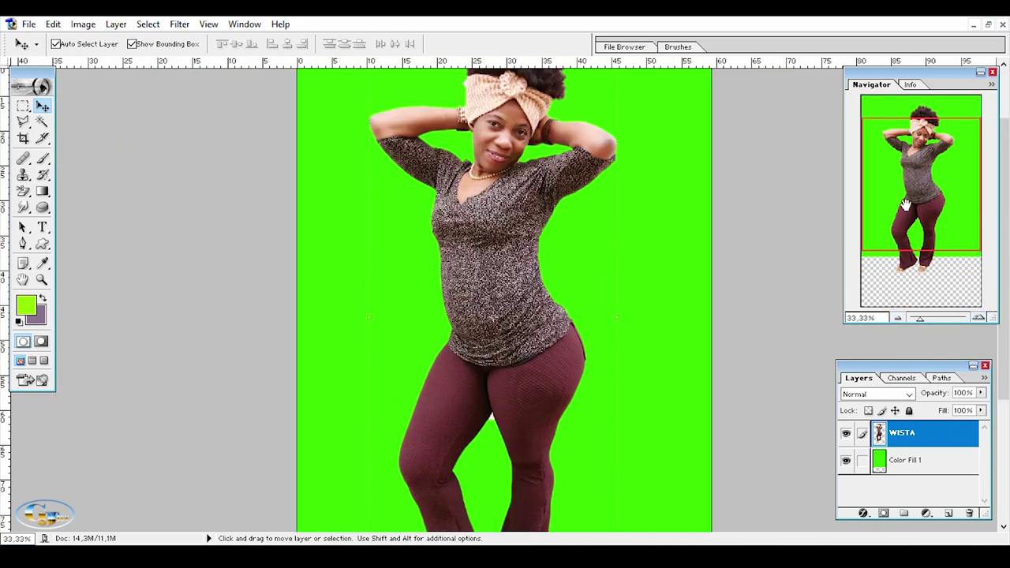
drag(902, 202, 905, 175)
click(978, 318)
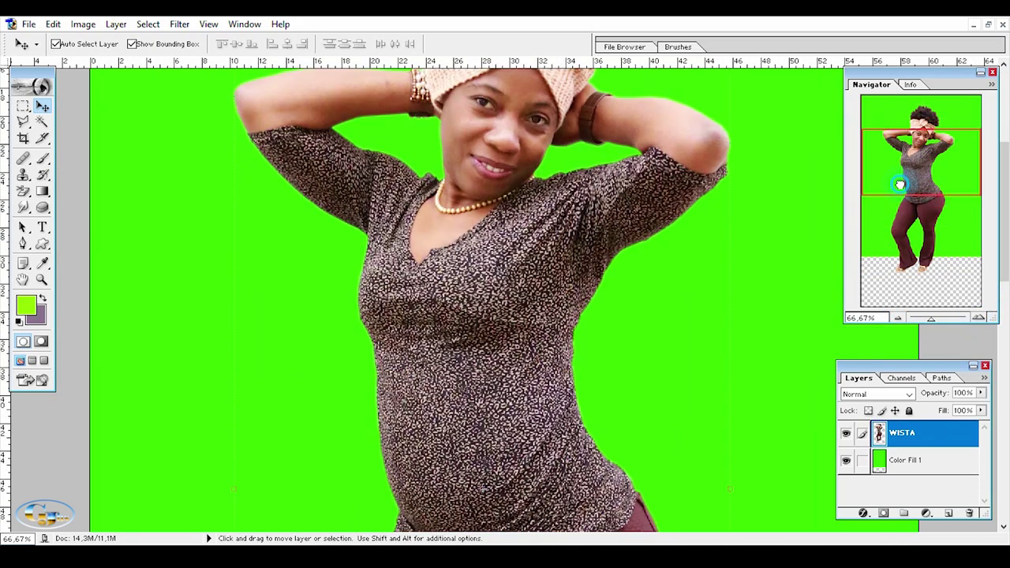
click(978, 318)
click(978, 317)
drag(919, 136, 903, 117)
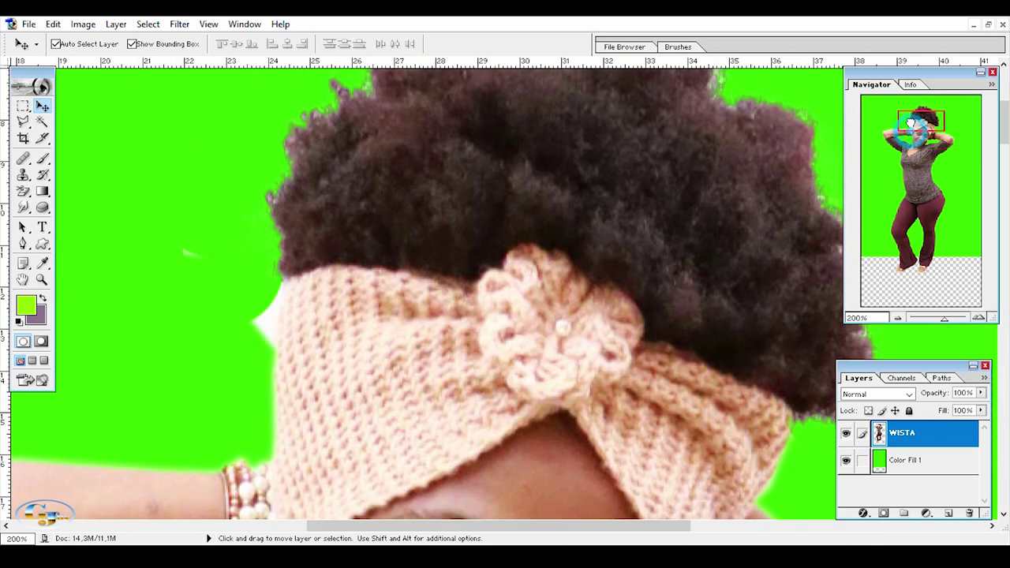
click(23, 121)
click(118, 136)
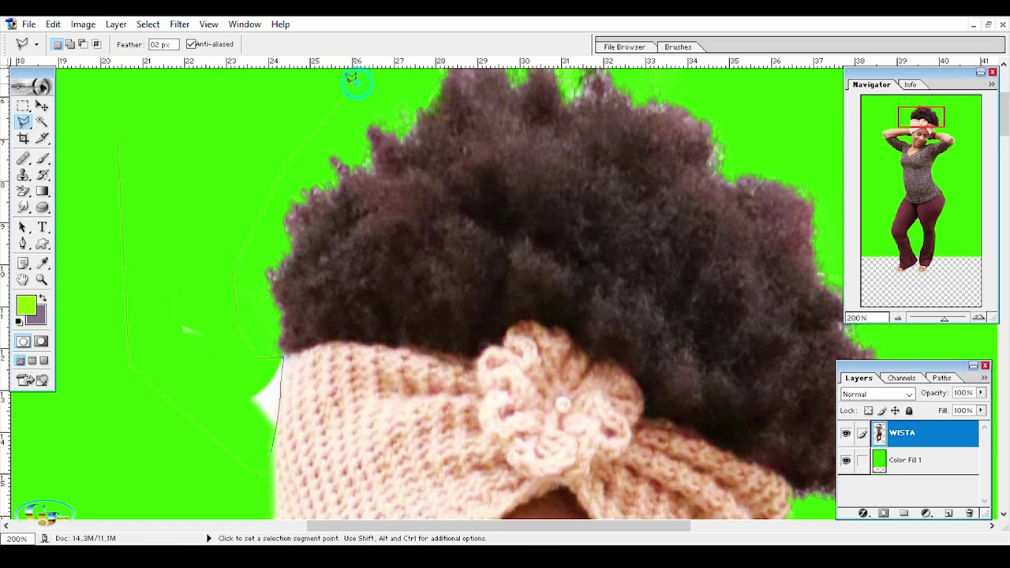
click(120, 129)
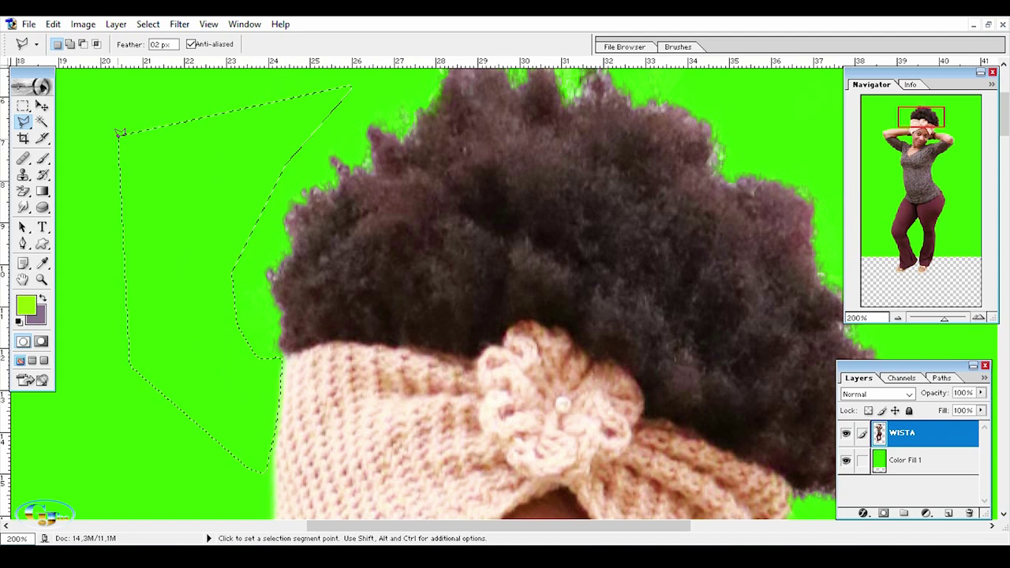
scroll(235, 173, up, 5)
scroll(656, 121, right, 3)
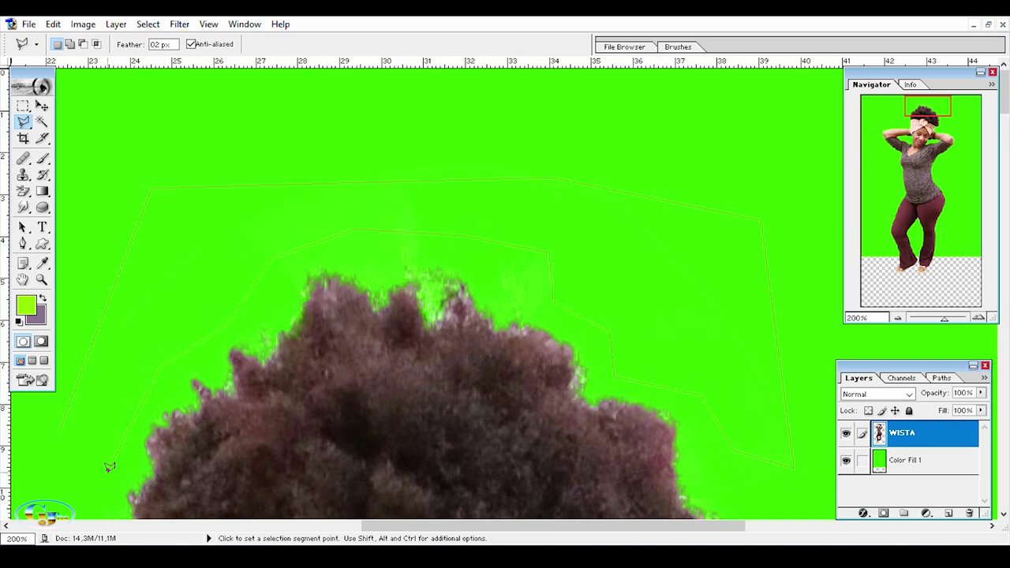
click(238, 247)
drag(961, 116, 949, 125)
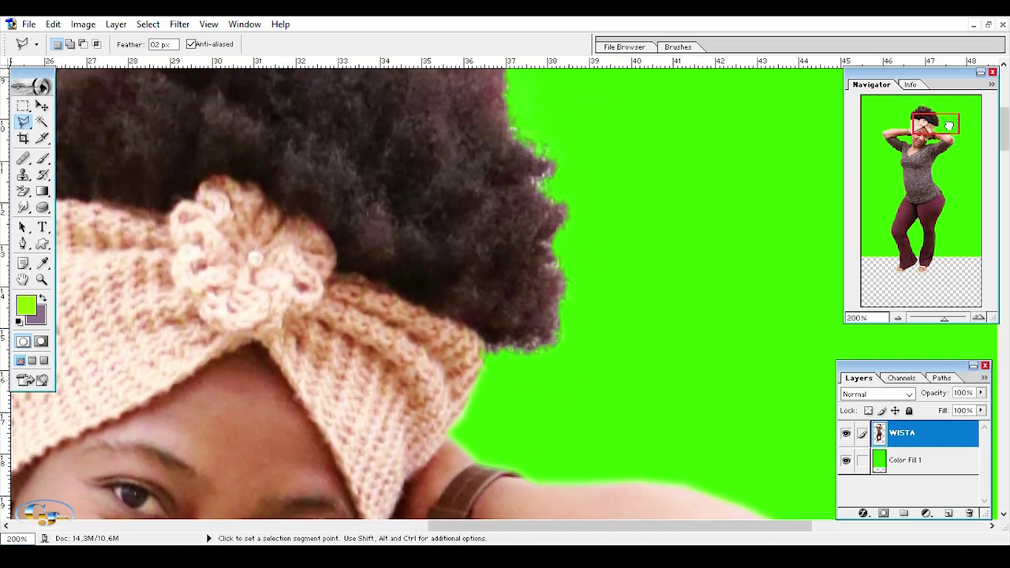
click(898, 319)
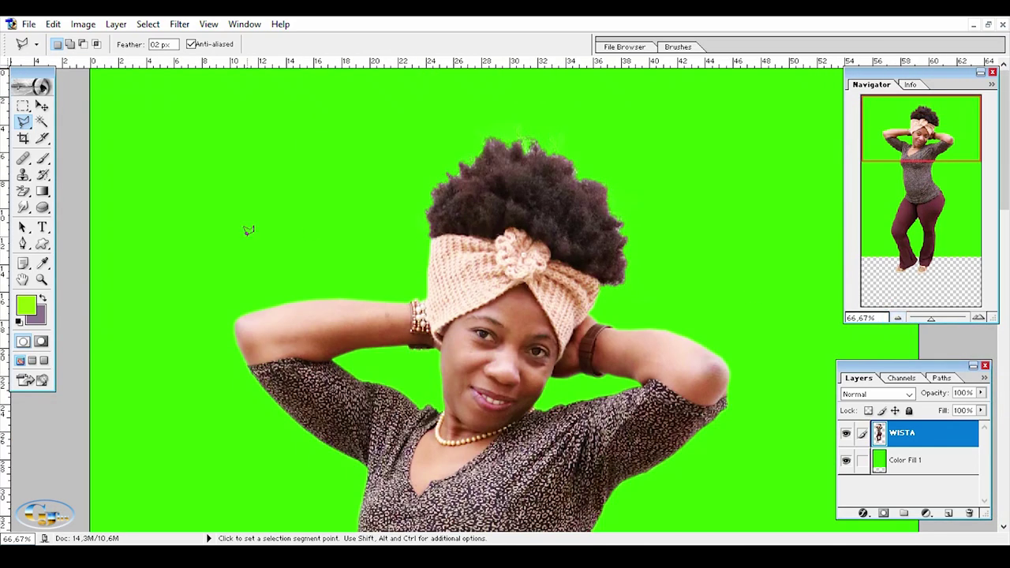
Select the Burn tool and reduce its brush diameter to 45 px
click(25, 207)
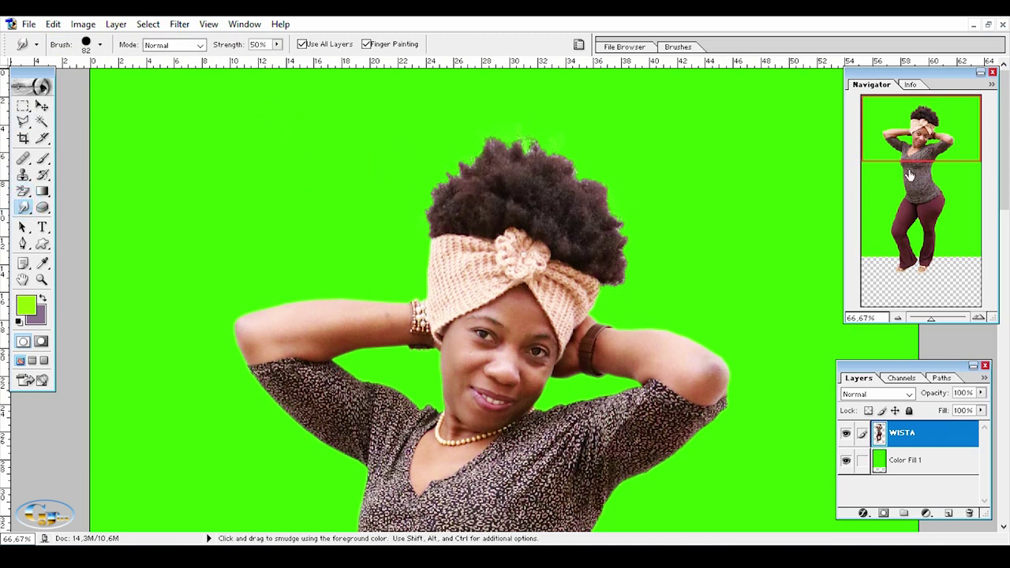
click(43, 191)
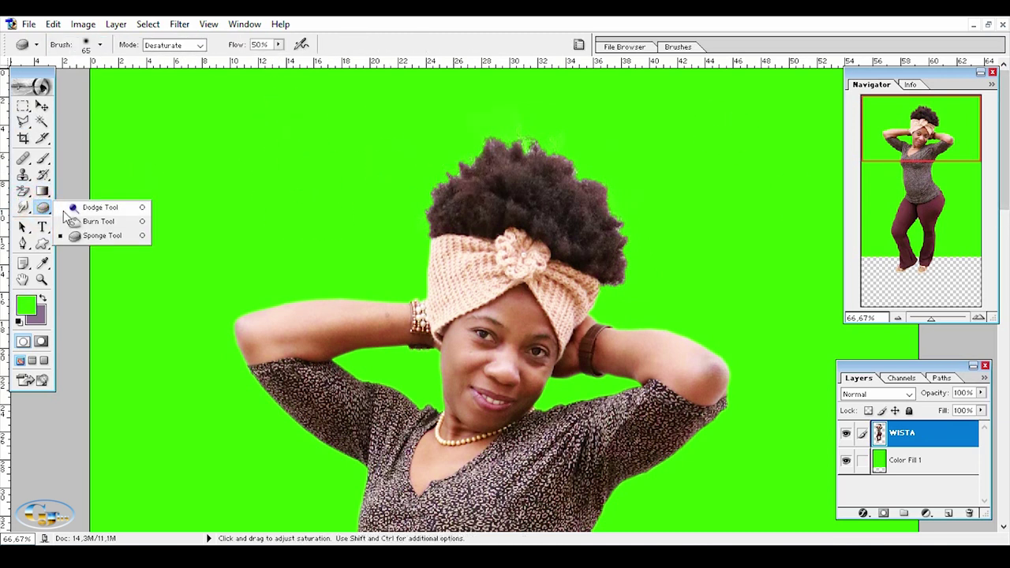
click(87, 221)
click(100, 45)
drag(102, 82, 83, 84)
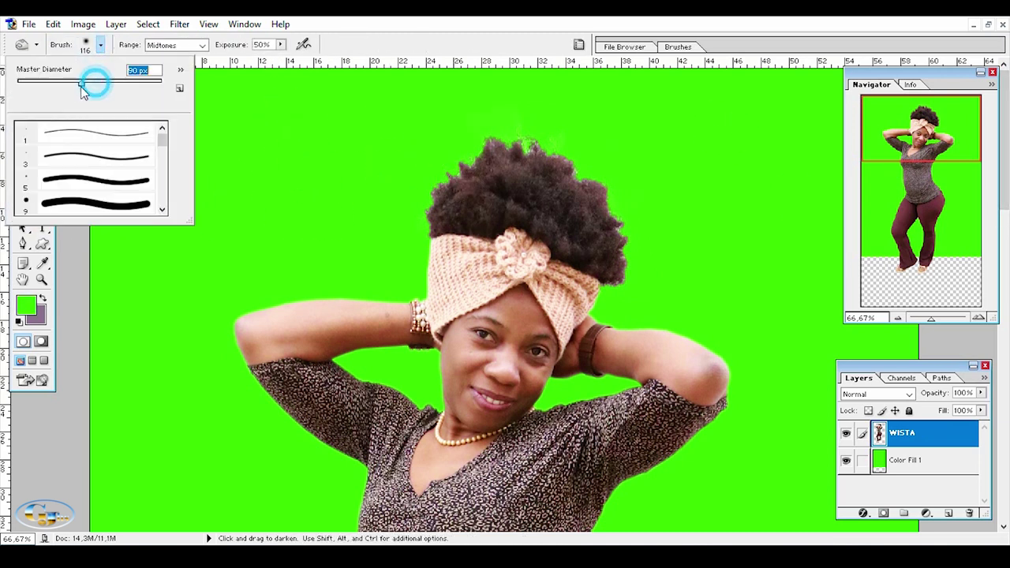
click(456, 183)
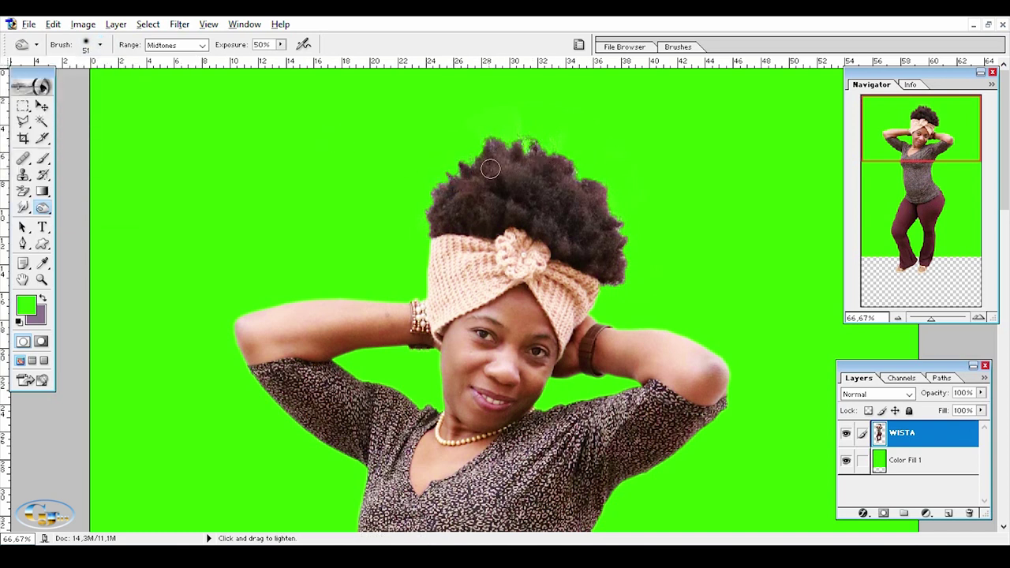
click(100, 45)
drag(53, 82, 49, 83)
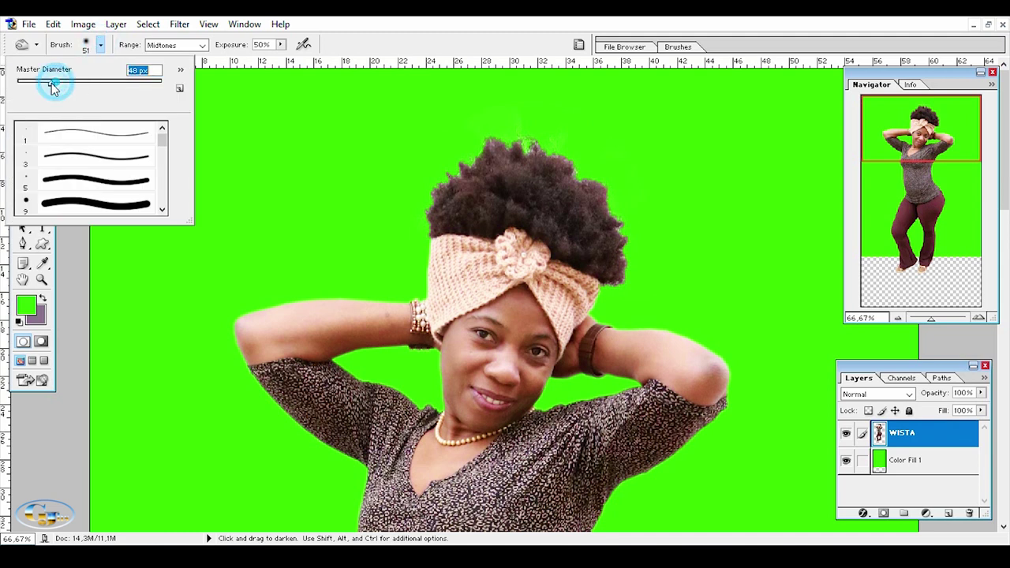
key(Return)
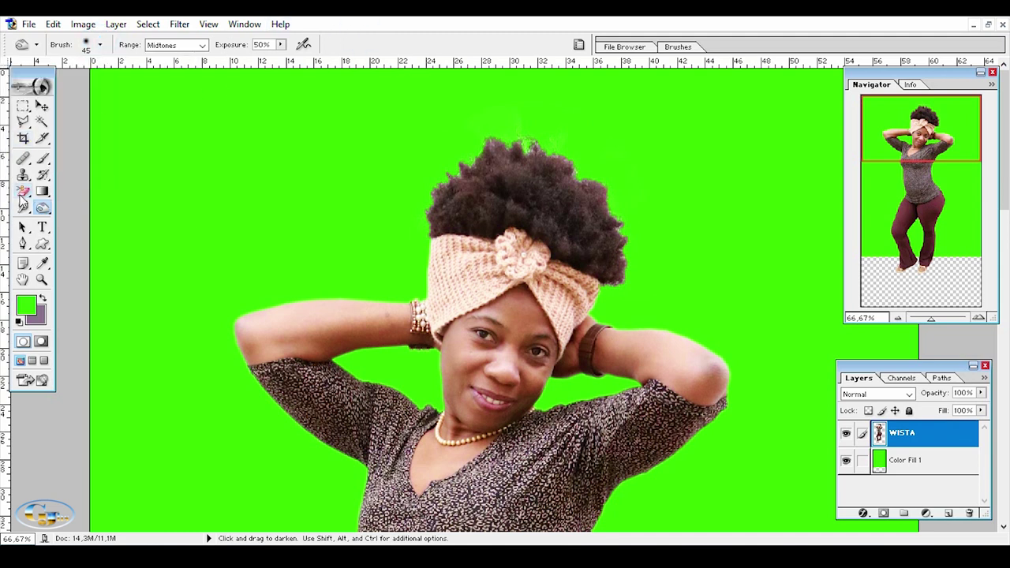
Set the Burn range to Shadows, shrink the brush to 31 px, and zoom to 200% on the hair
drag(41, 213, 75, 225)
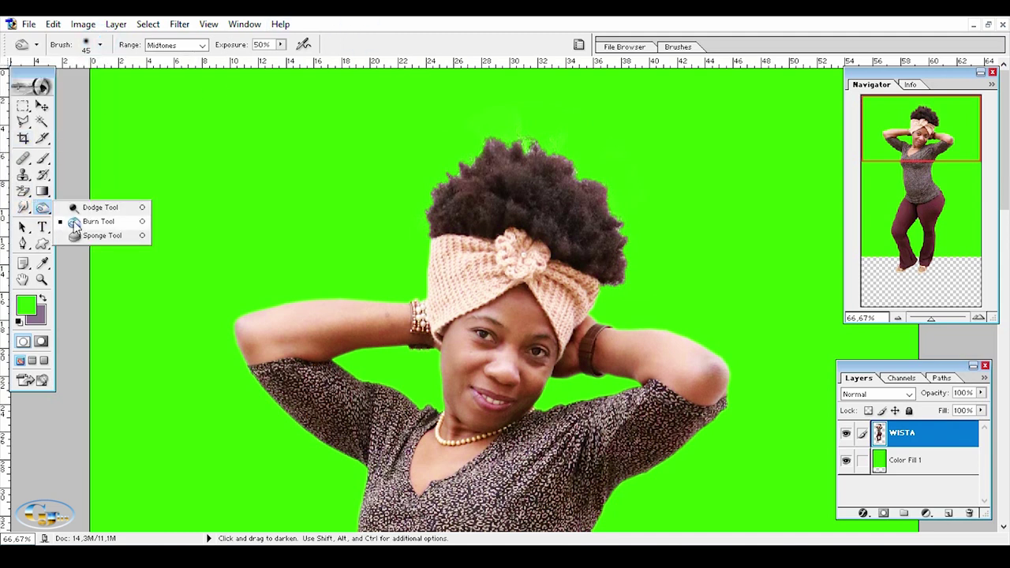
click(75, 223)
click(176, 45)
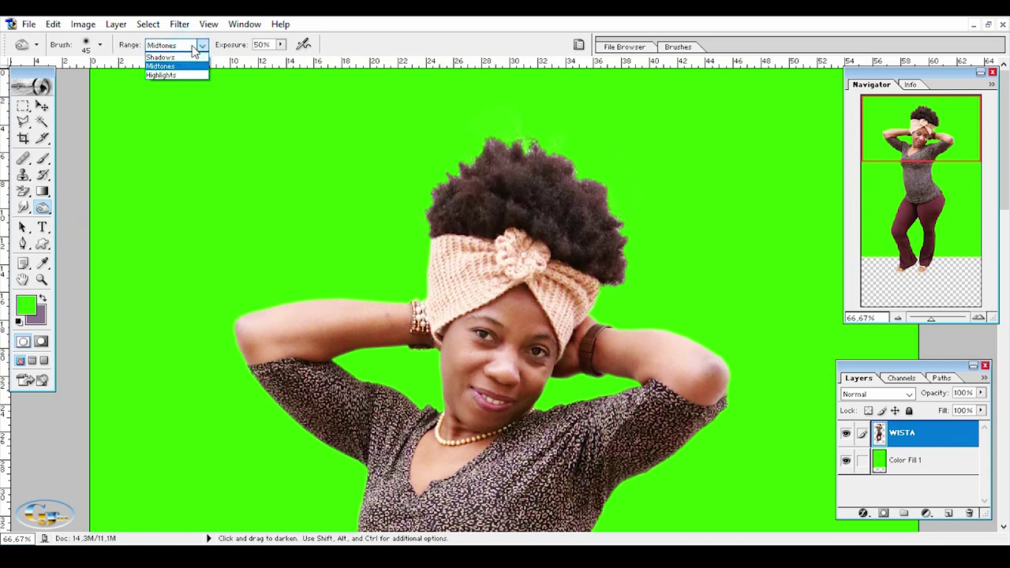
click(100, 45)
drag(49, 82, 39, 89)
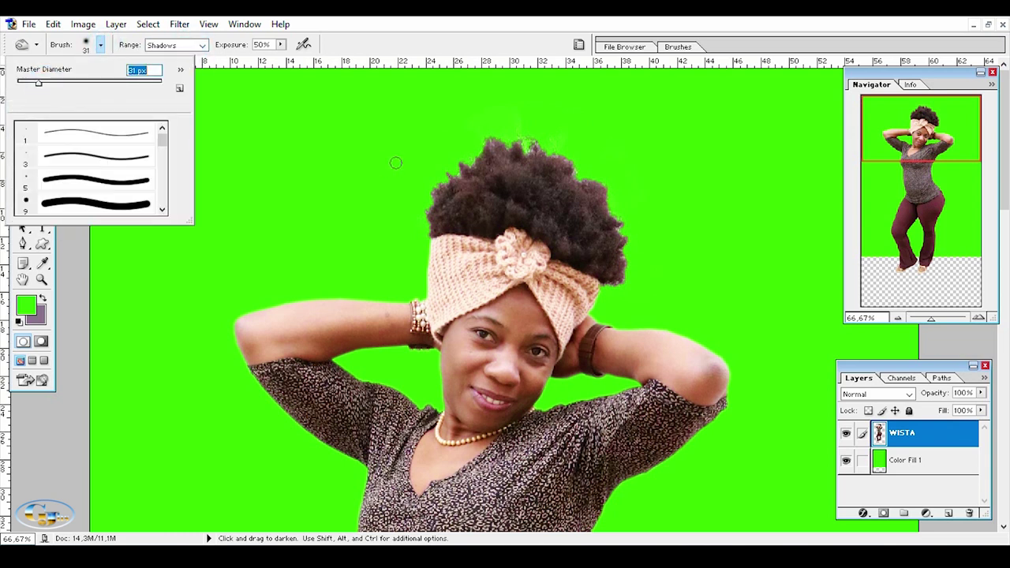
click(978, 318)
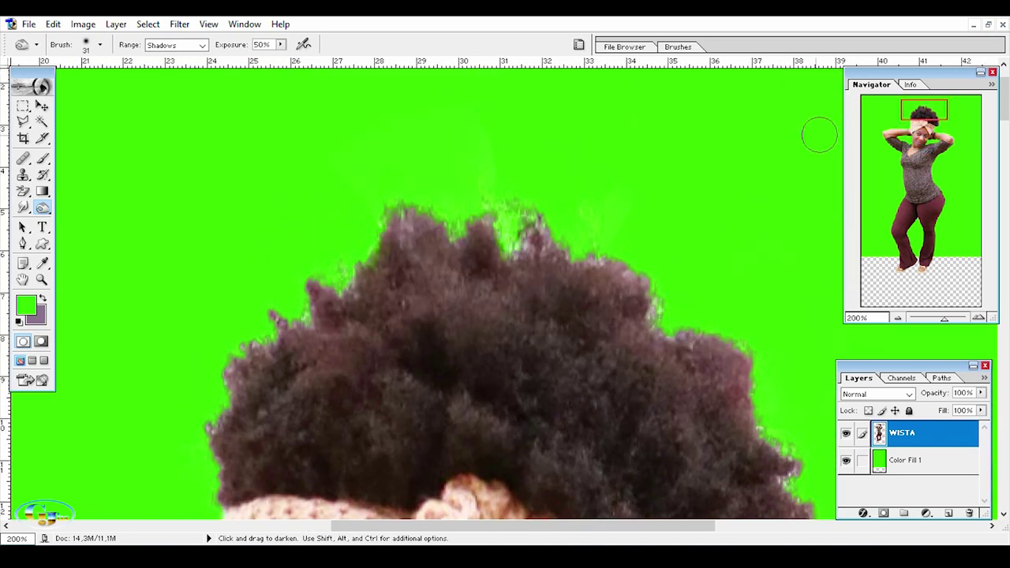
Darken the green-tinged fringe along the top and top-left edges of the hair
mouse_move(508, 237)
mouse_down()
mouse_move(518, 226)
mouse_move(505, 225)
mouse_move(564, 218)
mouse_move(667, 320)
mouse_move(707, 342)
mouse_up()
mouse_move(762, 436)
mouse_down()
mouse_move(759, 360)
mouse_move(678, 315)
mouse_move(652, 258)
mouse_up()
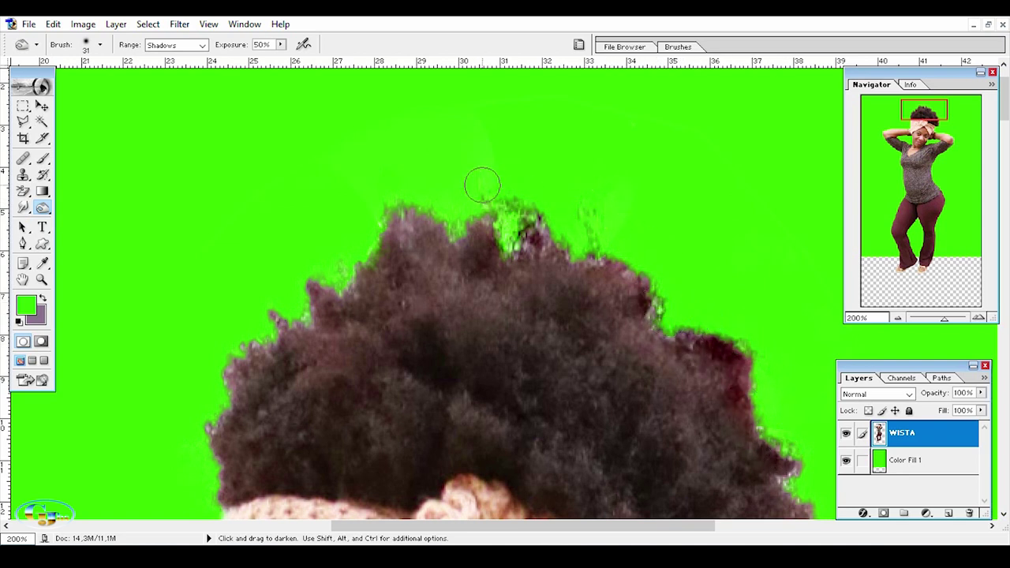
drag(482, 186, 433, 191)
mouse_move(363, 249)
mouse_down()
mouse_move(324, 288)
mouse_move(426, 206)
mouse_move(339, 250)
mouse_move(269, 325)
mouse_move(215, 411)
mouse_move(308, 309)
mouse_move(353, 292)
mouse_move(369, 238)
mouse_up()
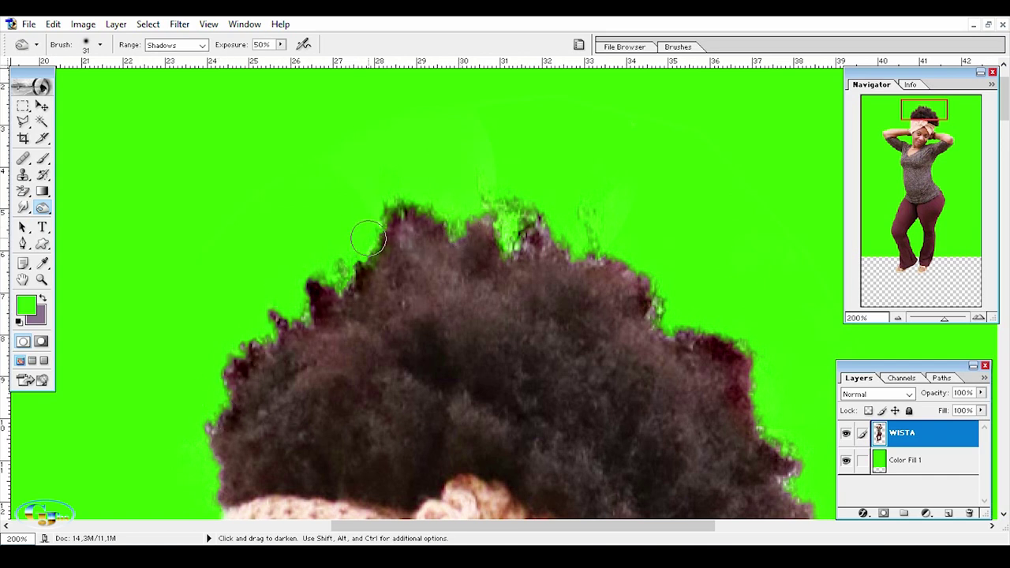
Limit the tonal range to Highlights and darken the hair's top and left edges
click(898, 319)
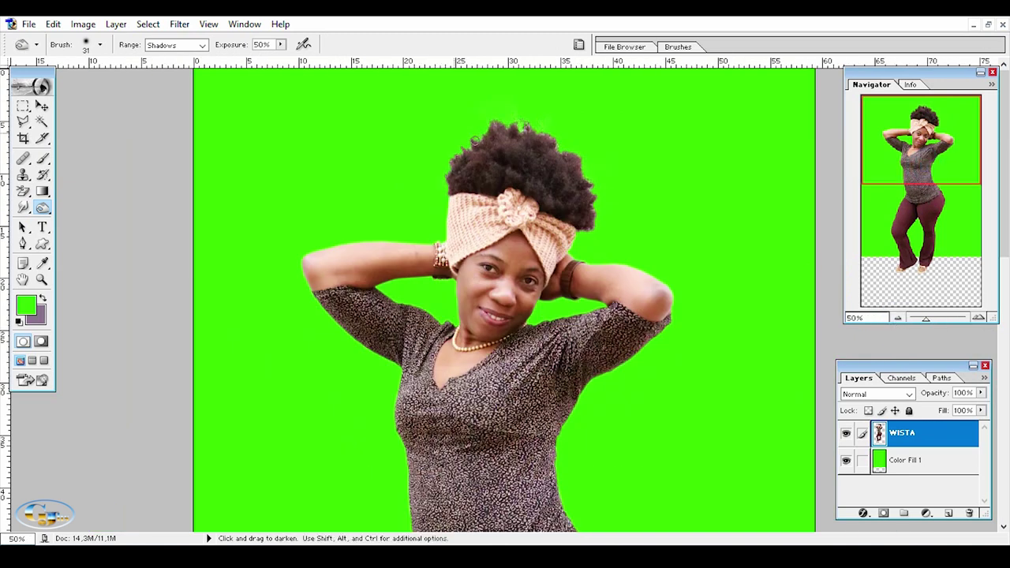
click(201, 45)
click(189, 75)
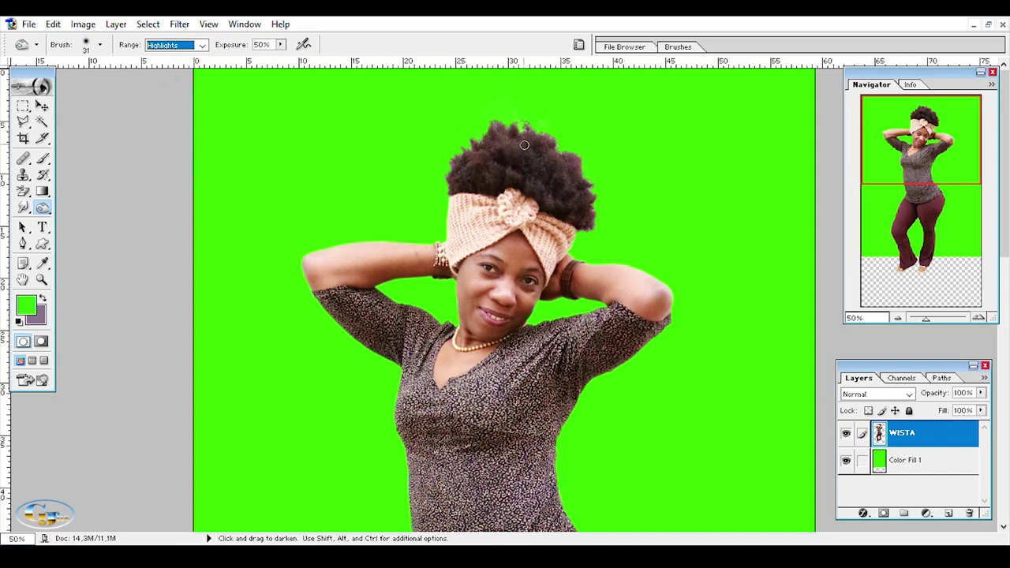
click(979, 317)
drag(917, 139, 914, 112)
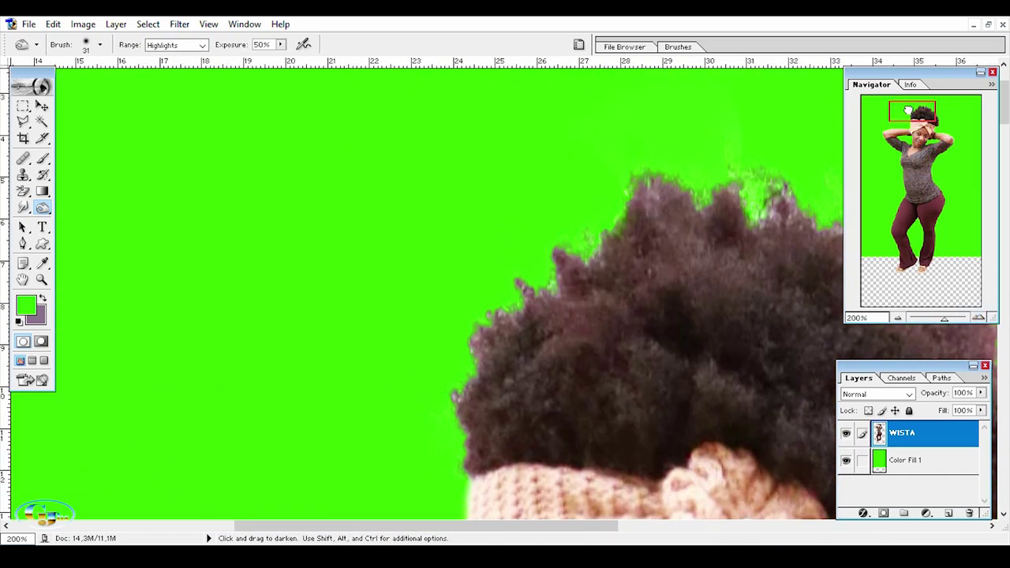
drag(614, 166, 567, 229)
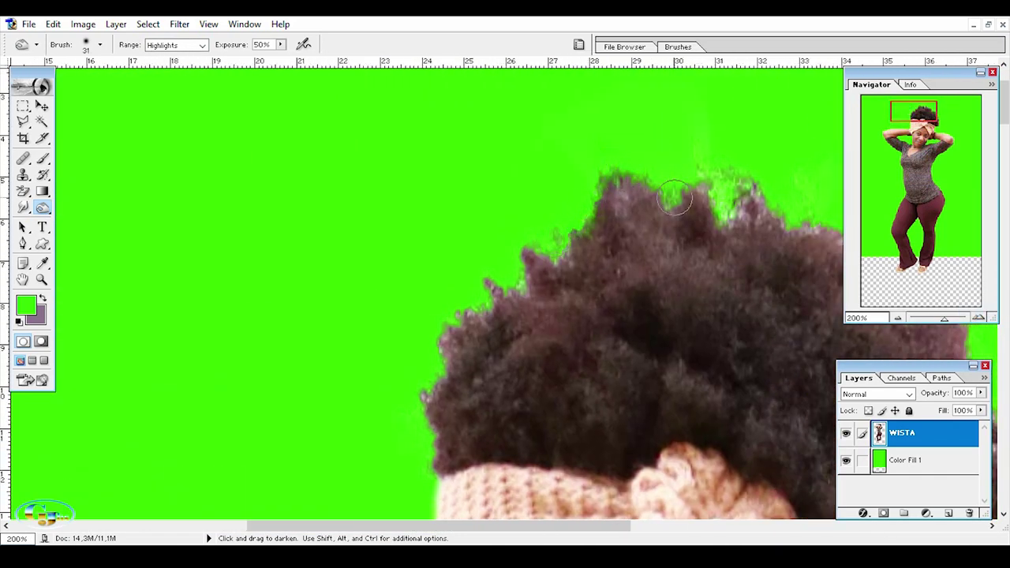
drag(675, 199, 779, 220)
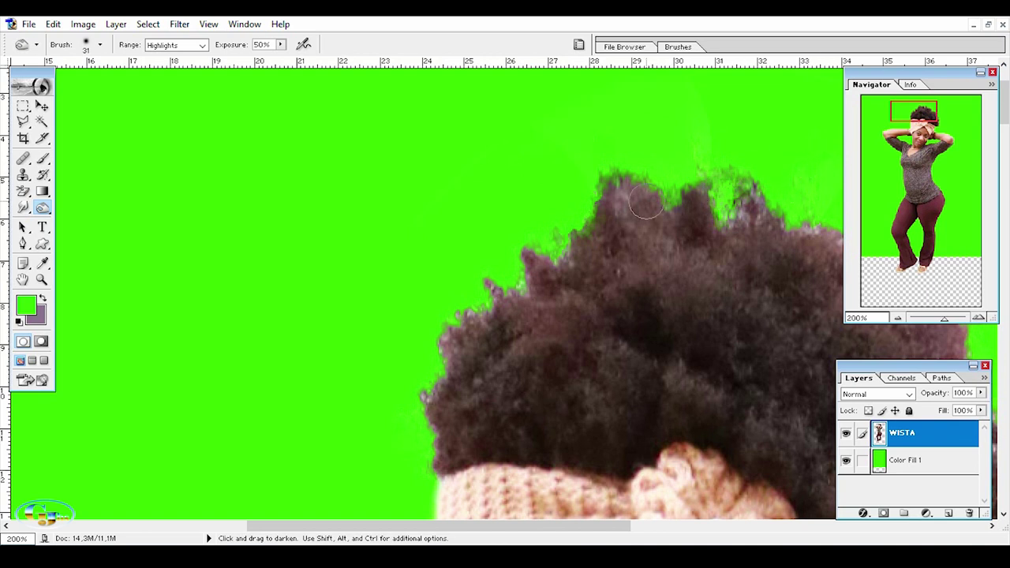
drag(562, 243, 492, 289)
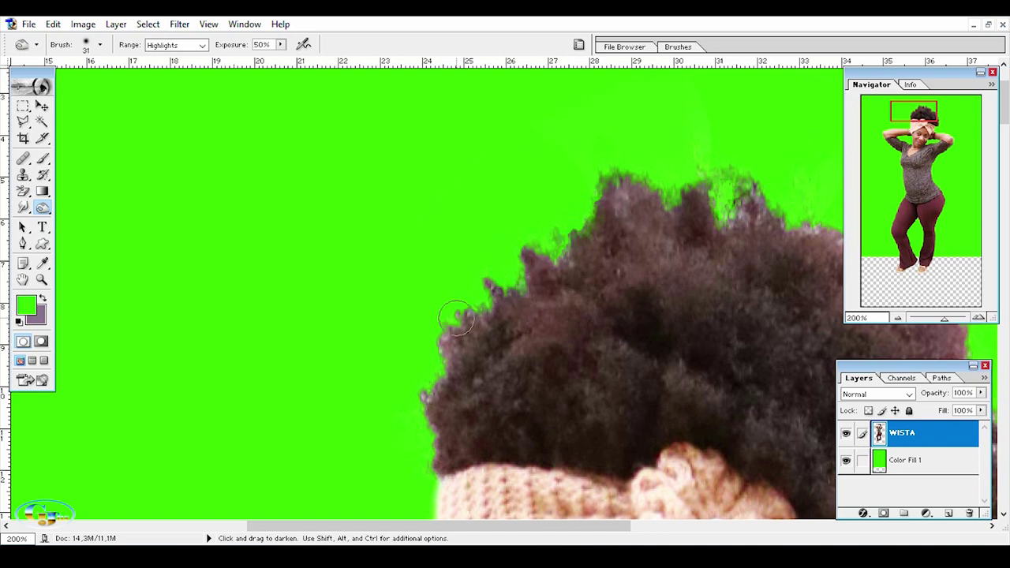
drag(456, 318, 412, 401)
Switch to the Burn tool and darken the light fringe on the hair's right and upper edges
drag(916, 112, 942, 119)
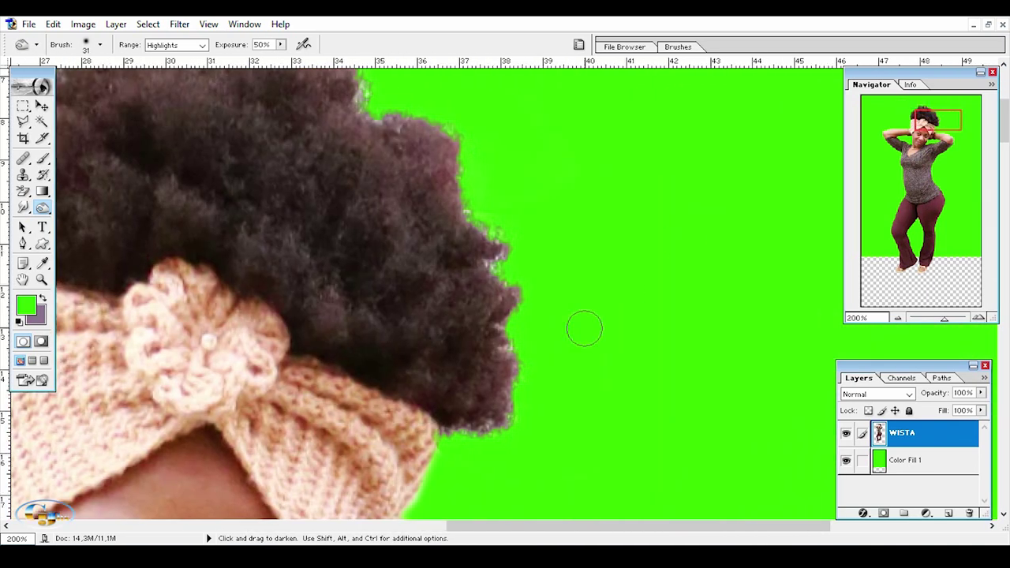
drag(458, 436, 508, 414)
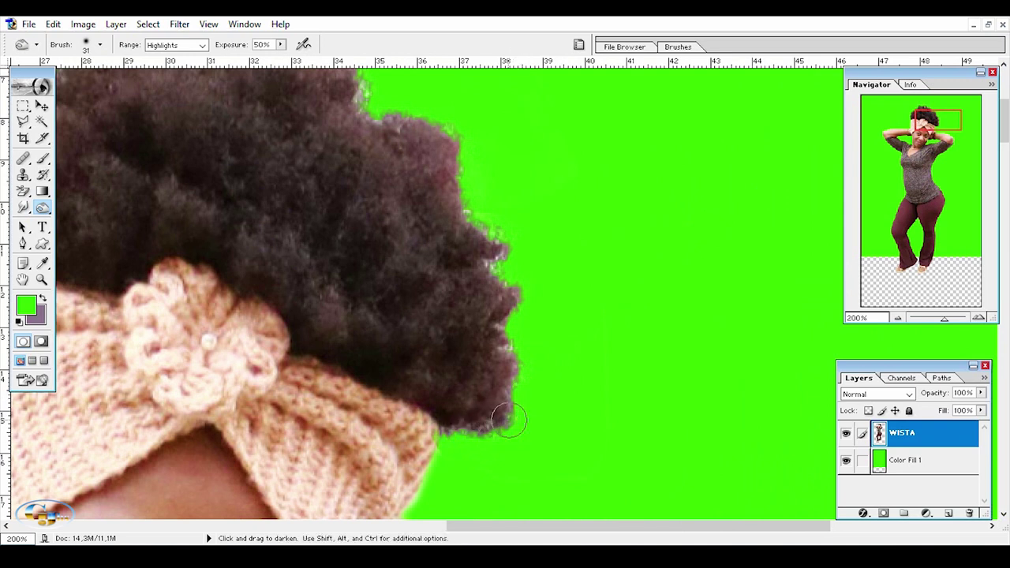
key(shift+o)
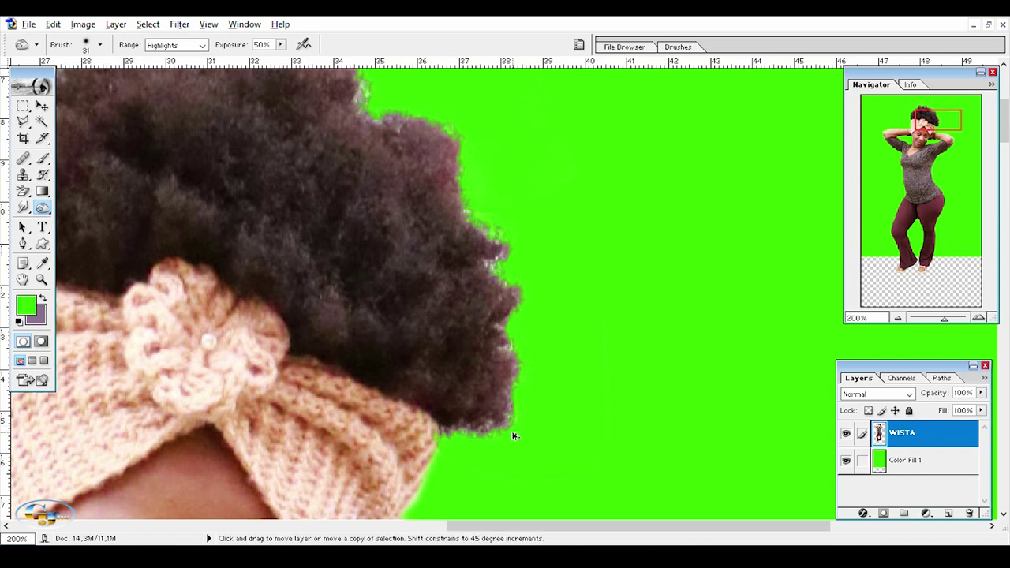
drag(947, 117, 949, 144)
mouse_move(384, 363)
mouse_down()
mouse_move(432, 335)
mouse_move(418, 264)
mouse_move(437, 234)
mouse_move(407, 139)
mouse_up()
drag(947, 128, 950, 119)
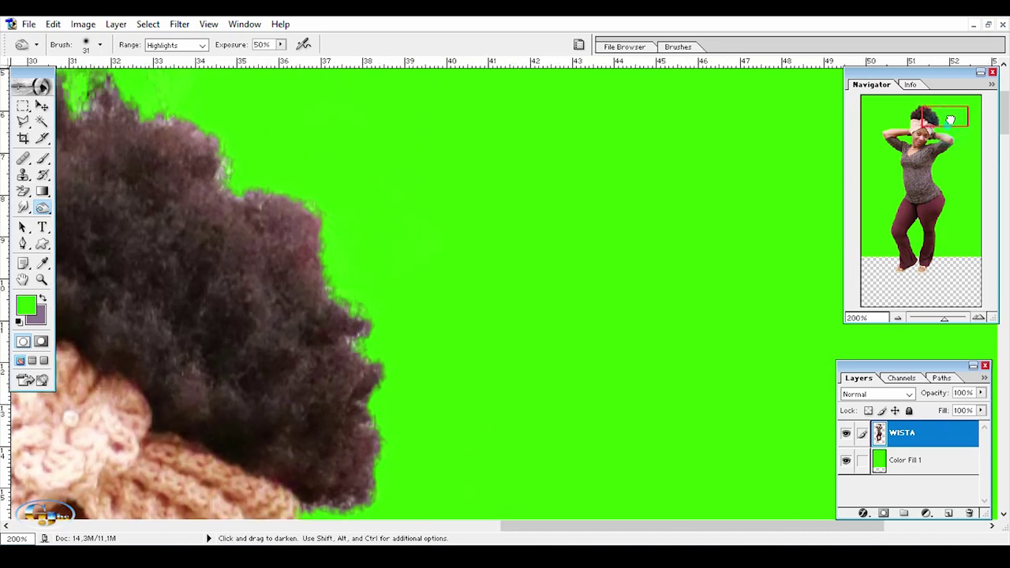
mouse_move(310, 202)
mouse_down()
mouse_move(237, 185)
mouse_move(226, 135)
mouse_move(143, 108)
mouse_up()
mouse_move(939, 117)
mouse_down()
mouse_move(921, 126)
mouse_move(916, 114)
mouse_up()
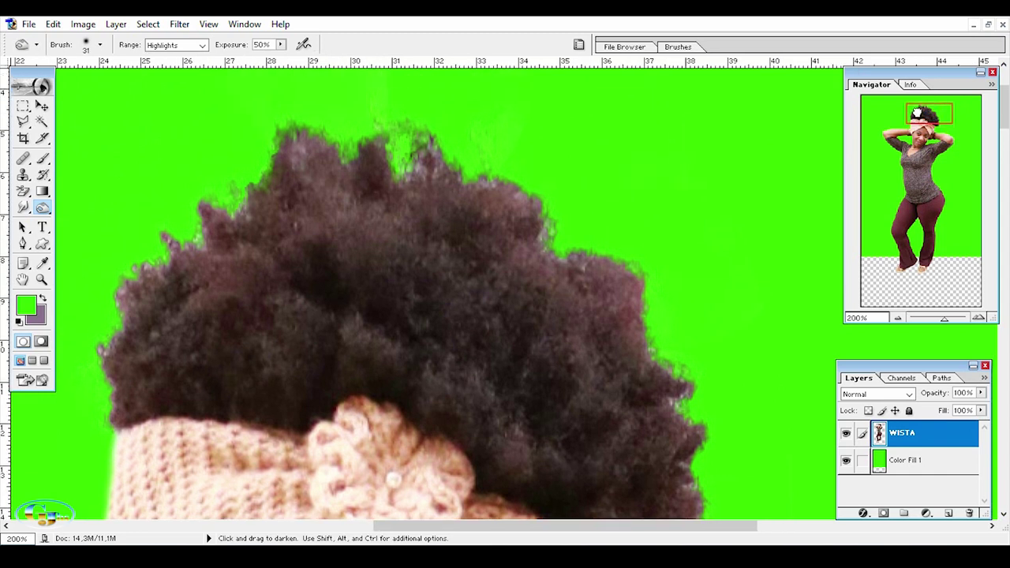
drag(426, 164, 439, 162)
Zoom in on the gap between the woman's upper thighs
click(897, 318)
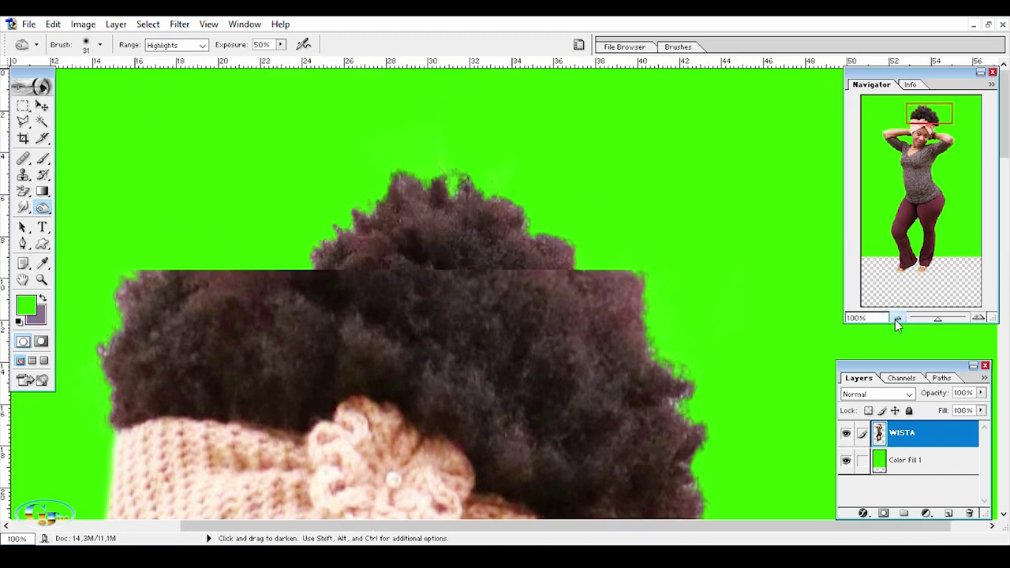
click(897, 318)
click(897, 318)
click(897, 318)
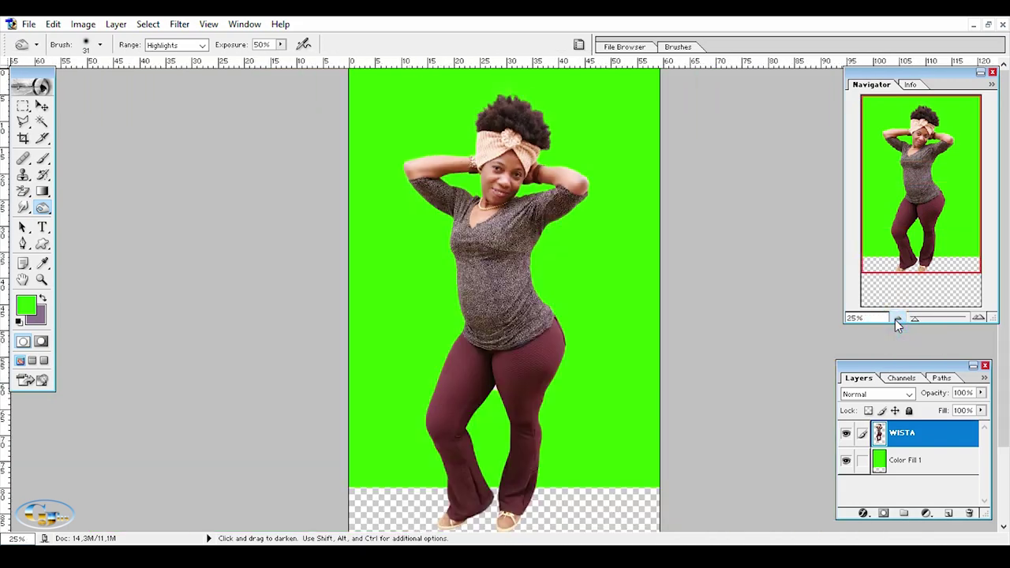
click(41, 108)
click(978, 317)
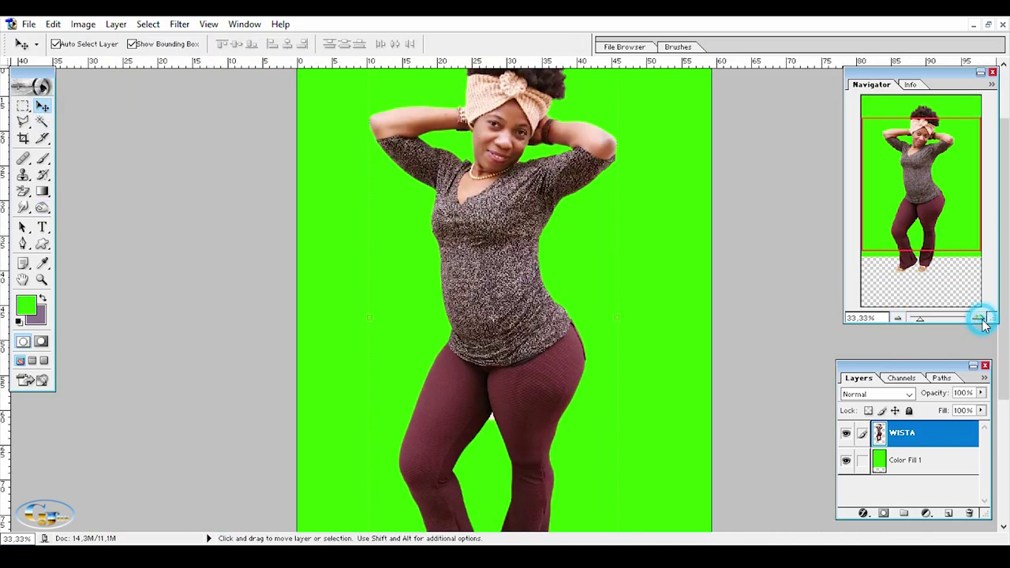
click(922, 202)
drag(923, 203, 923, 221)
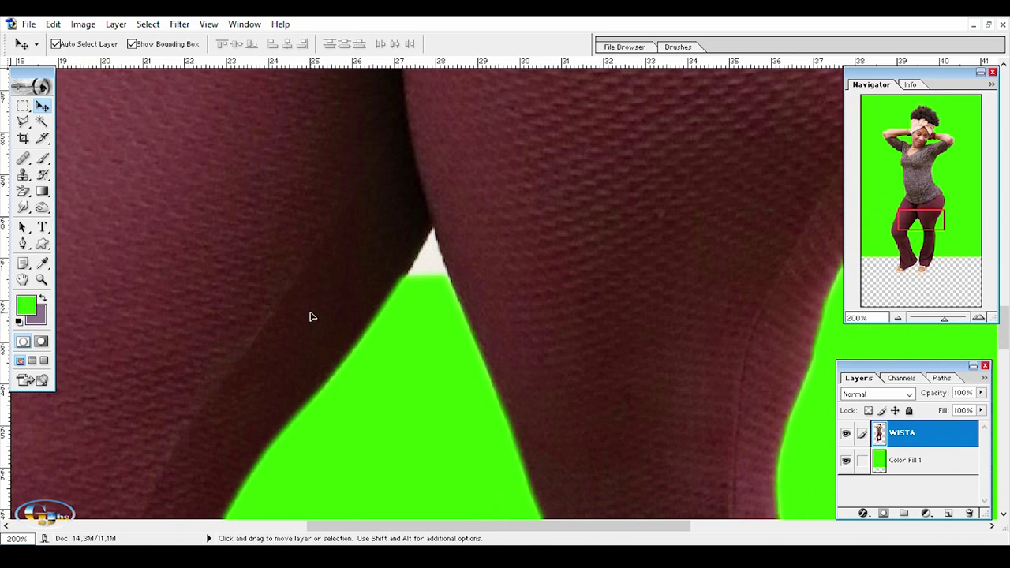
Outline the white sliver between the thighs with the Polygonal Lasso, delete it, and deselect
drag(22, 122, 77, 140)
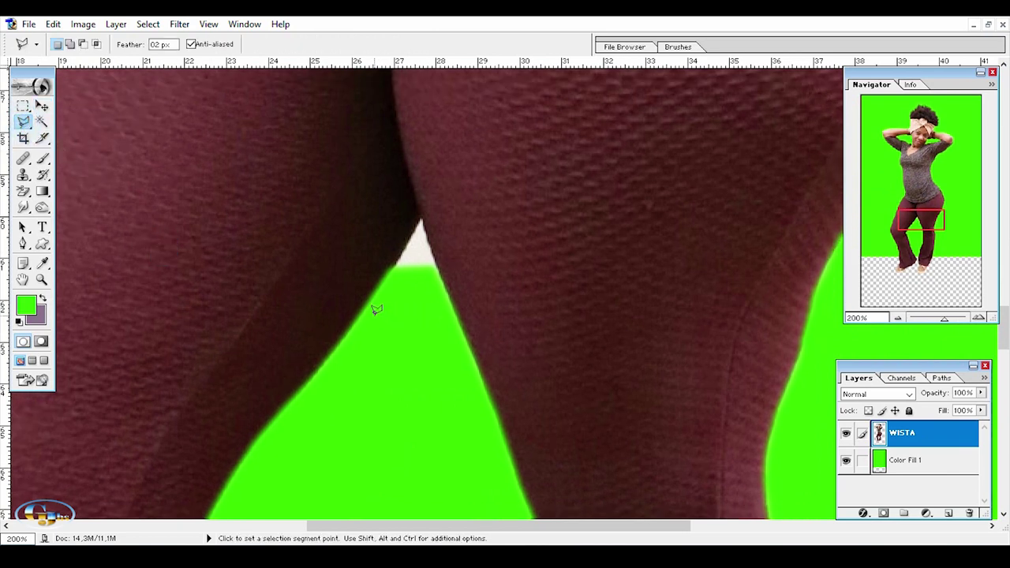
click(399, 252)
click(410, 235)
click(421, 217)
click(442, 293)
key(Delete)
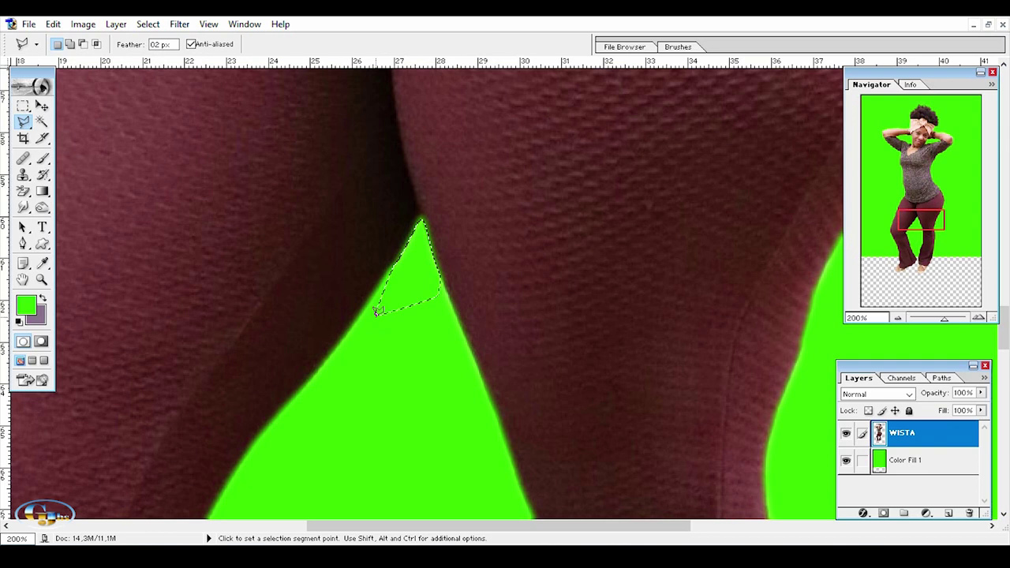
key(ctrl+d)
click(898, 317)
click(897, 317)
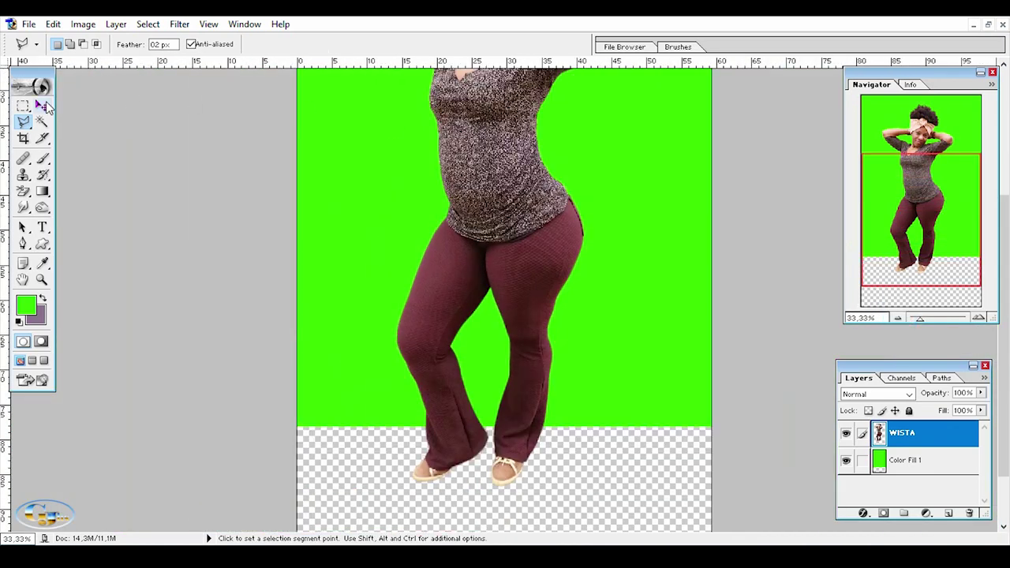
click(42, 105)
click(898, 317)
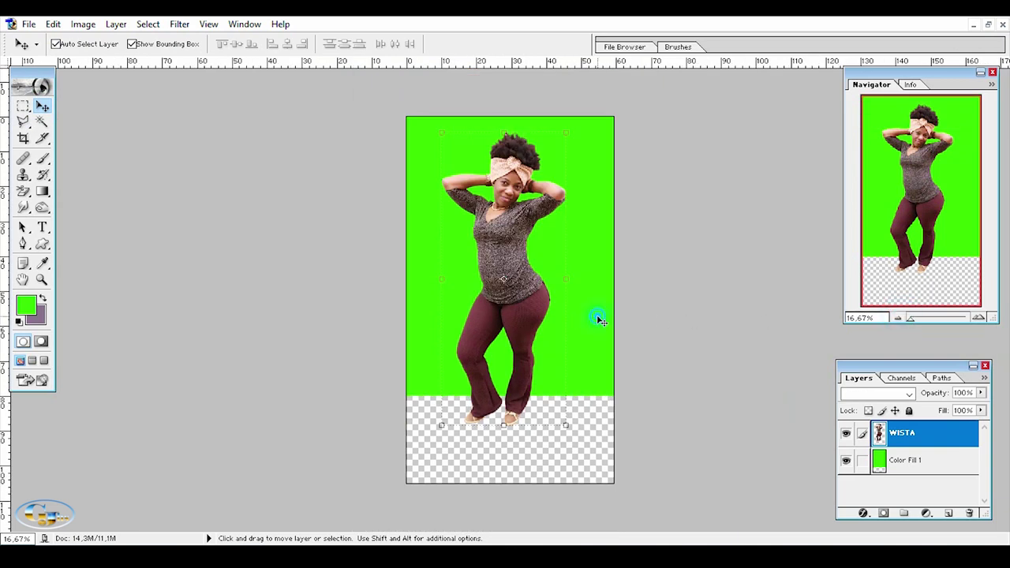
Shift the Color Fill 1 layer down, toggle its visibility, and nudge the woman's figure
drag(597, 315, 597, 348)
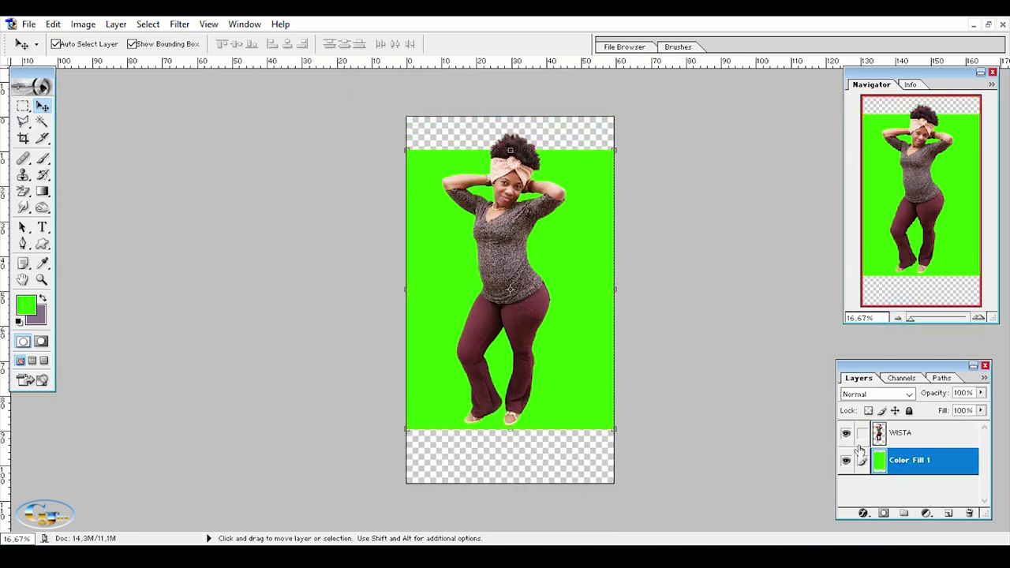
click(845, 460)
click(978, 317)
drag(915, 198, 919, 163)
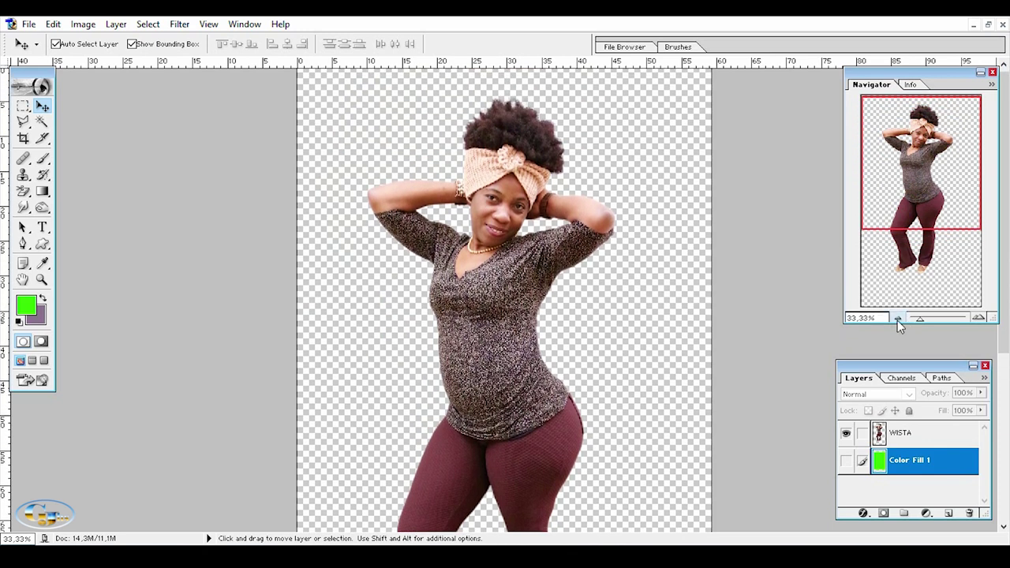
click(897, 318)
click(897, 319)
click(978, 318)
drag(967, 248, 969, 236)
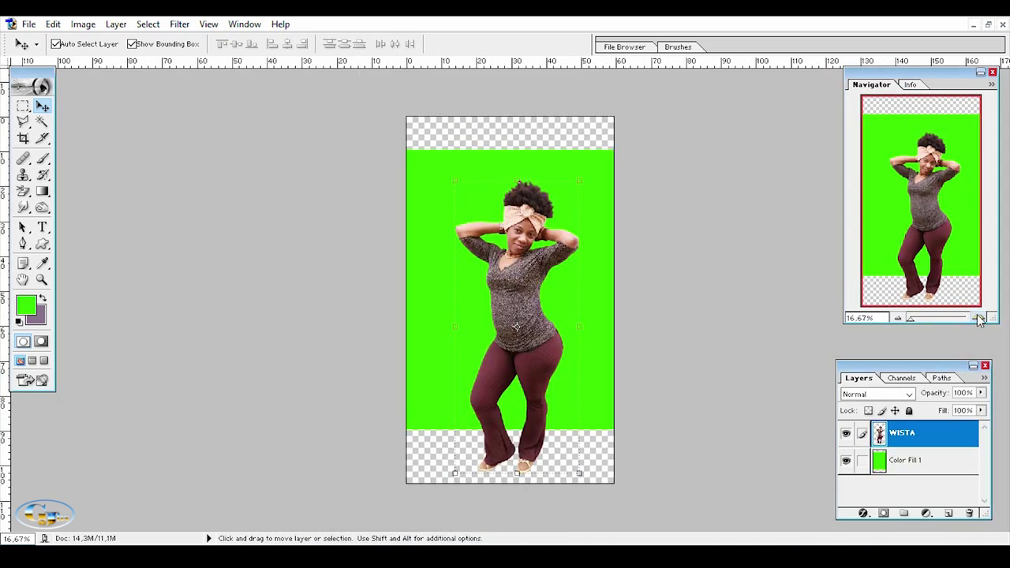
click(978, 318)
mouse_move(951, 203)
mouse_down()
mouse_move(952, 149)
mouse_move(952, 199)
mouse_up()
click(899, 318)
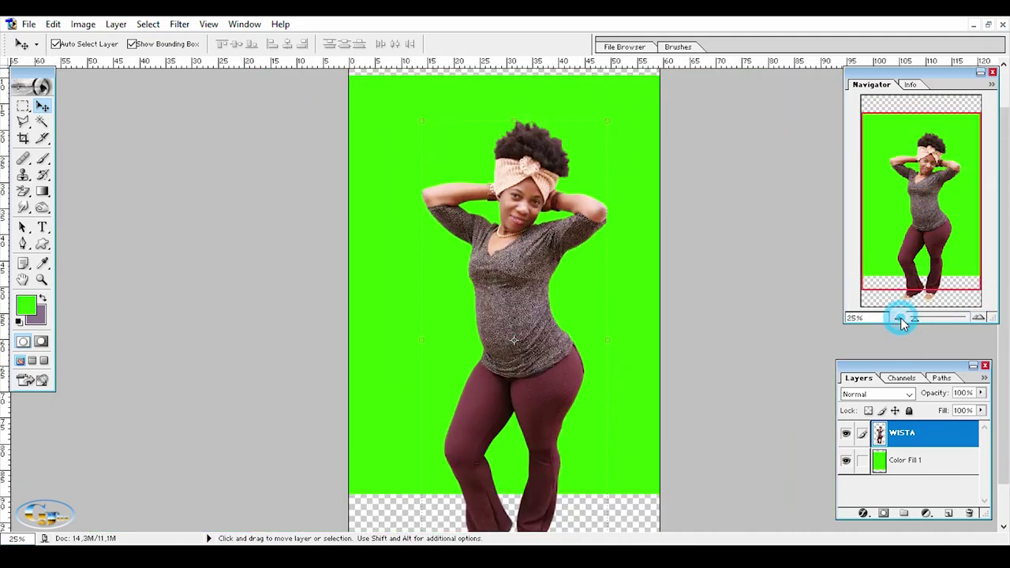
drag(506, 305, 527, 304)
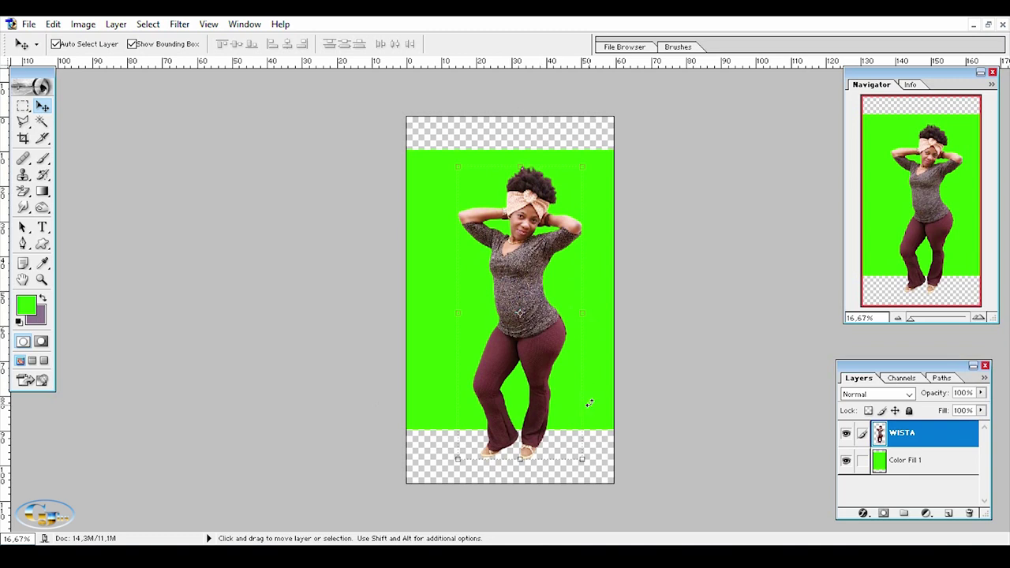
Stretch the green fill vertically to cover nearly the whole canvas
click(603, 212)
click(512, 430)
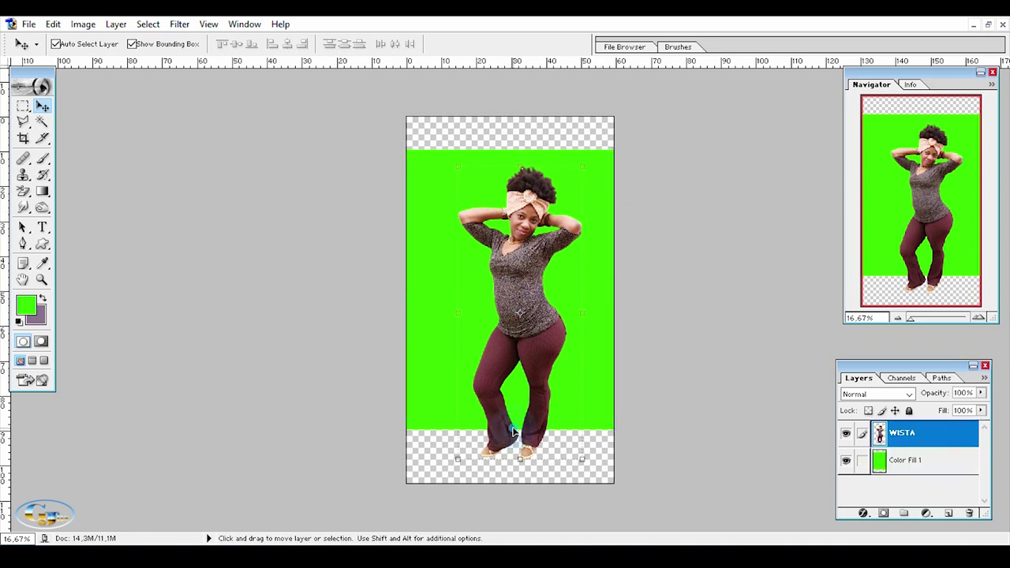
click(426, 318)
drag(510, 430, 510, 473)
drag(509, 150, 510, 131)
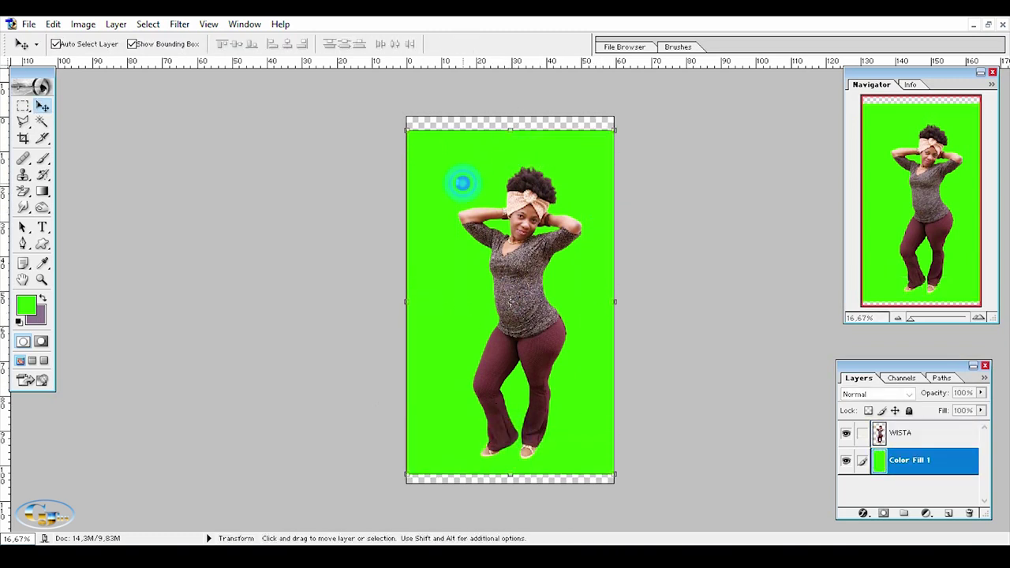
Bring up Curves and lift the midtones from 112 to 151
click(978, 317)
click(978, 317)
drag(970, 178, 962, 168)
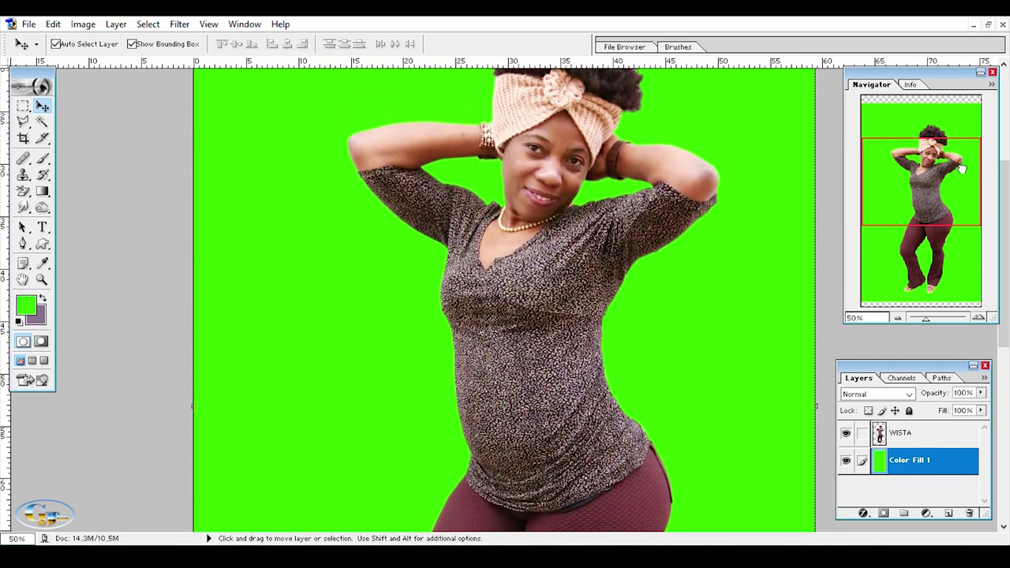
key(ctrl+m)
drag(823, 239, 823, 223)
Cancel the first Curves, then reopen Curves on WISTA and raise the RGB curve
click(956, 179)
click(900, 434)
key(ctrl+m)
drag(834, 228, 828, 216)
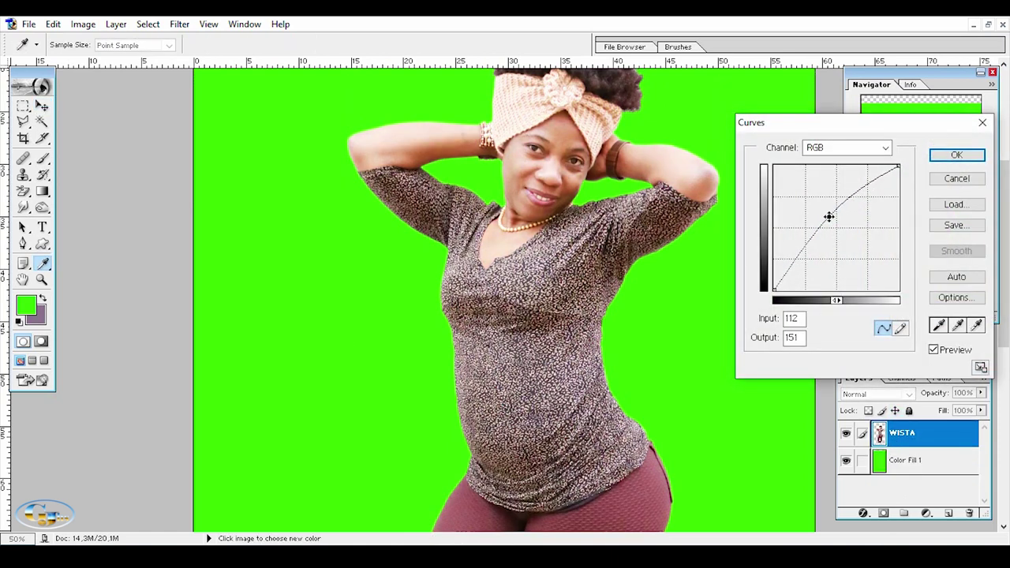
Raise the Red curve, adjust Green, lower Blue slightly, and apply the Curves
click(886, 147)
click(883, 171)
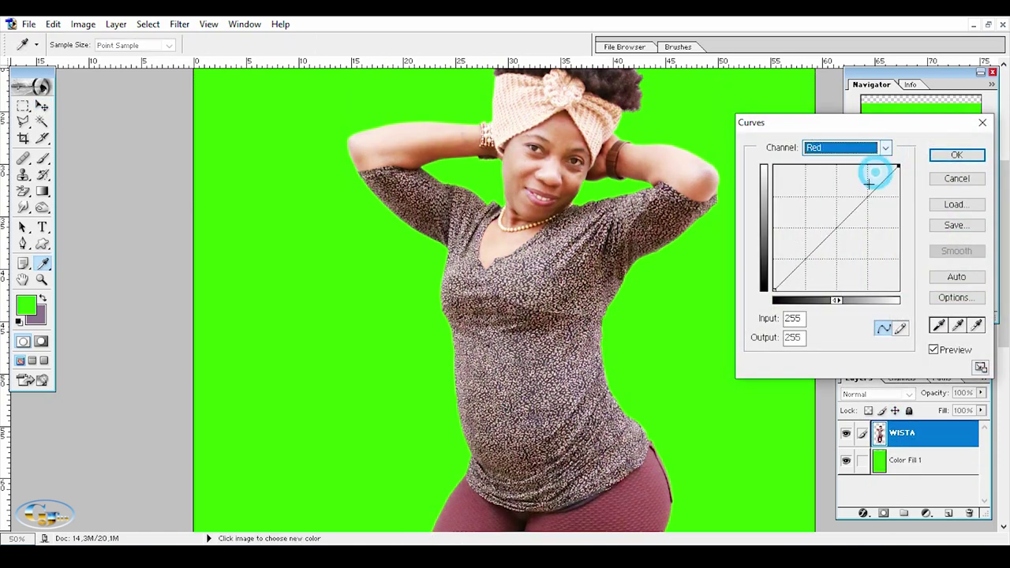
drag(844, 229, 841, 228)
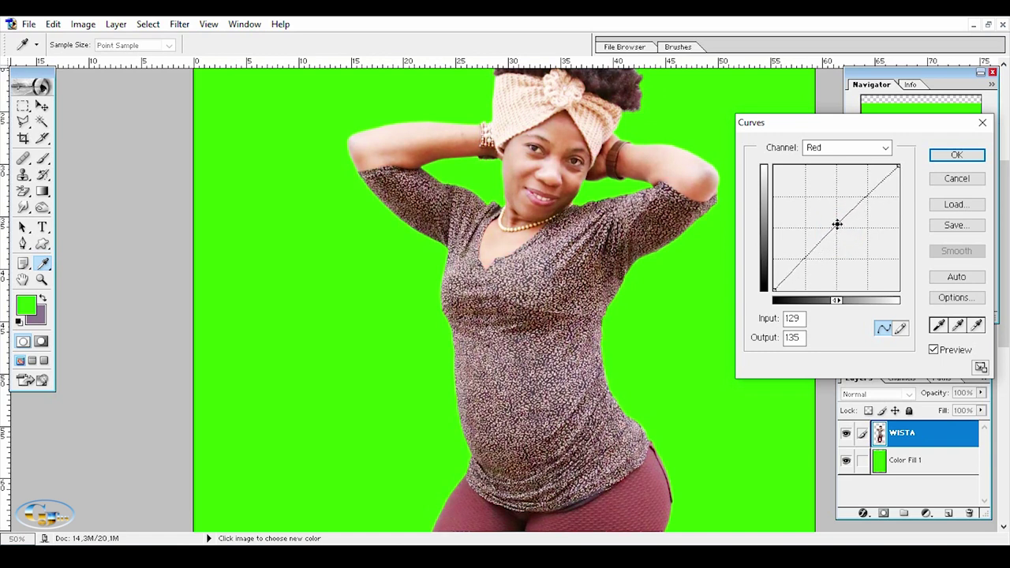
mouse_move(835, 225)
mouse_down()
mouse_move(830, 218)
mouse_move(840, 230)
mouse_up()
click(846, 147)
click(828, 185)
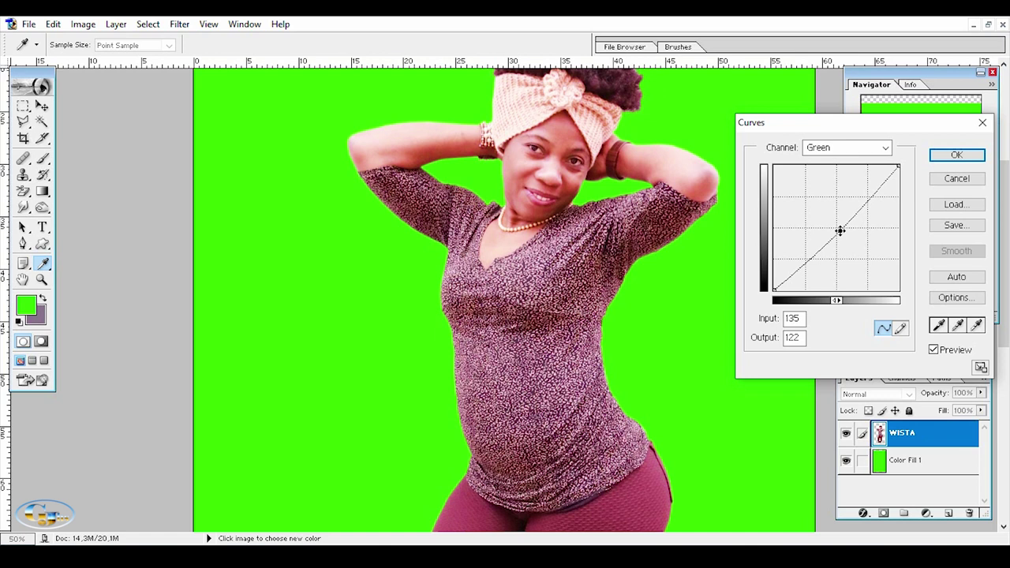
click(876, 148)
click(833, 198)
drag(843, 226, 842, 228)
click(955, 154)
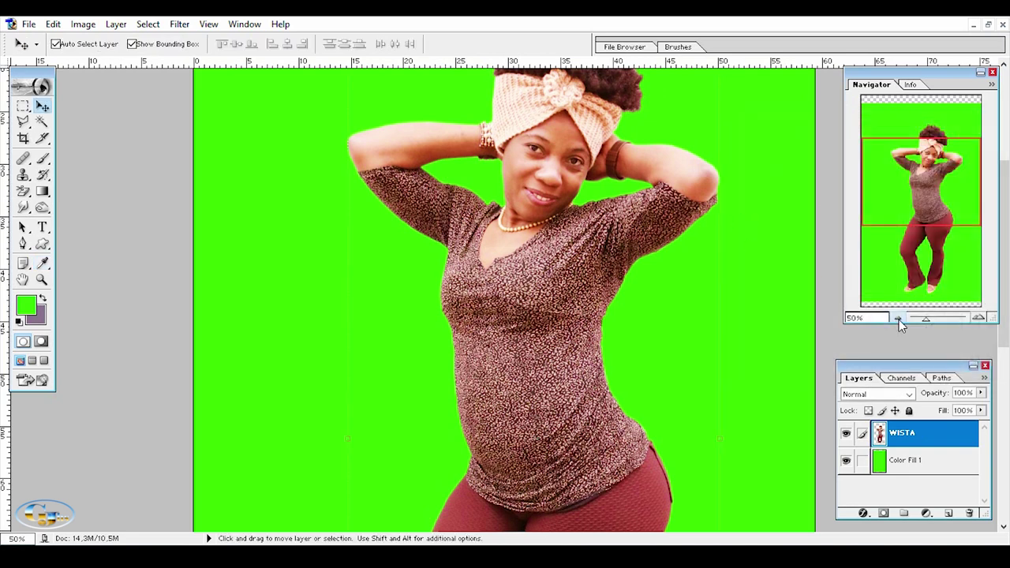
Move the woman about 21 px left and close the untitled document without saving
click(898, 319)
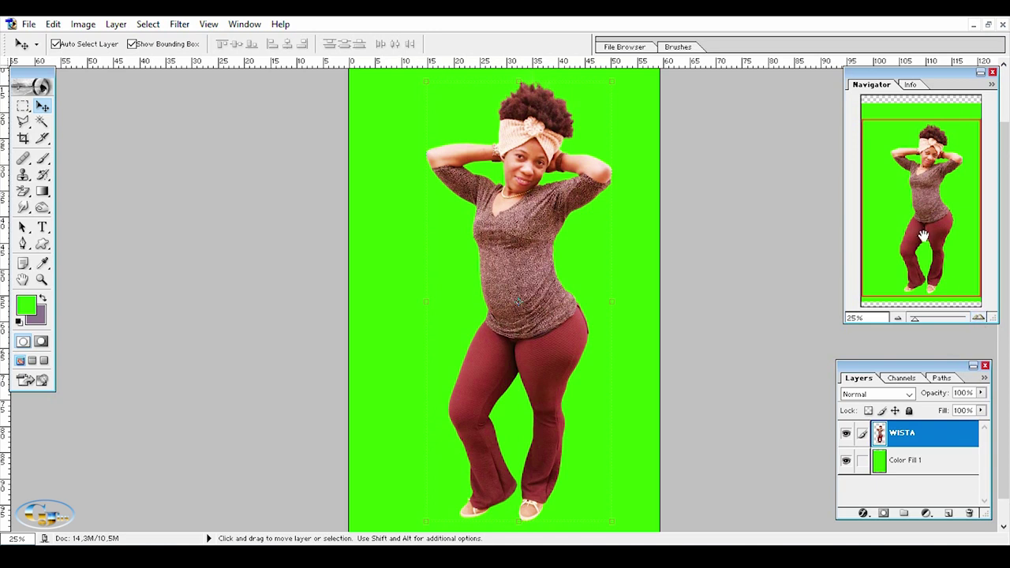
drag(538, 248, 521, 249)
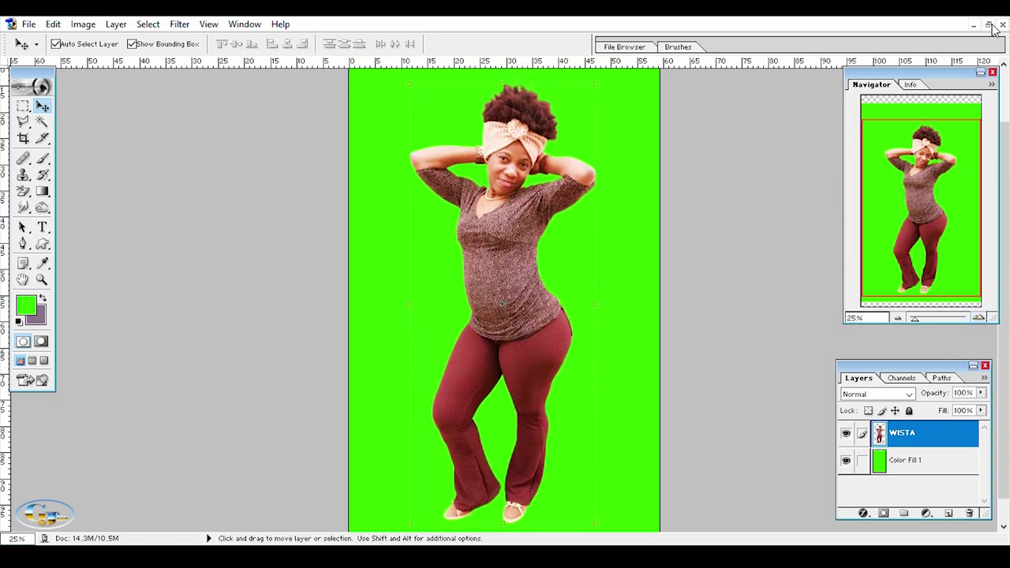
click(990, 25)
key(ctrl+w)
click(509, 219)
Open forest-park-walk-trail-21423.jpg and drag the forest image into the woman's document
key(ctrl+o)
scroll(537, 236, down, 3)
double_click(416, 166)
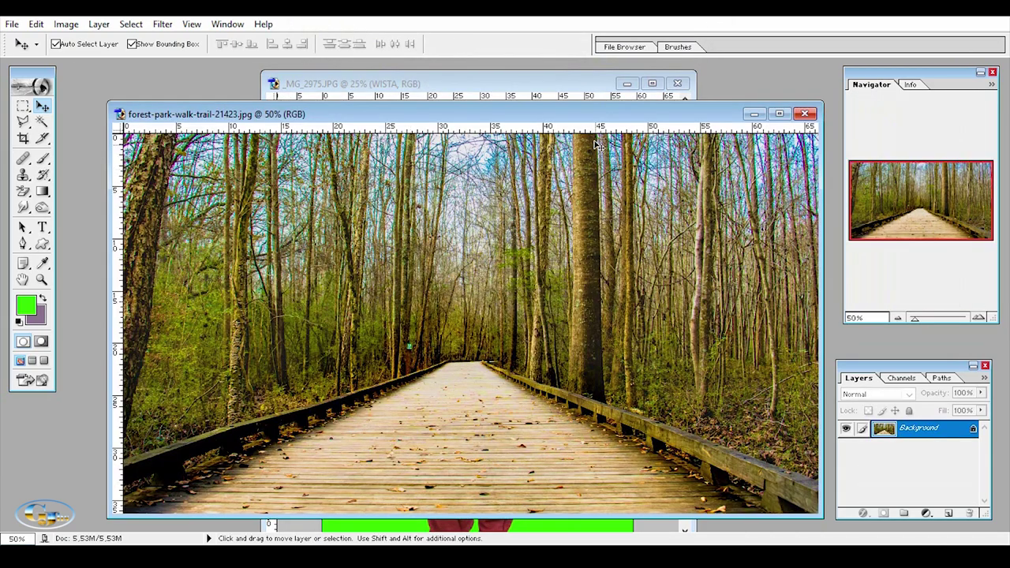
drag(473, 114, 293, 129)
mouse_move(381, 228)
mouse_down()
mouse_move(513, 221)
mouse_move(407, 193)
mouse_move(377, 175)
mouse_up()
click(651, 83)
Free Transform the forest layer, stretching it to fill the whole canvas
key(ctrl+t)
drag(497, 262, 507, 461)
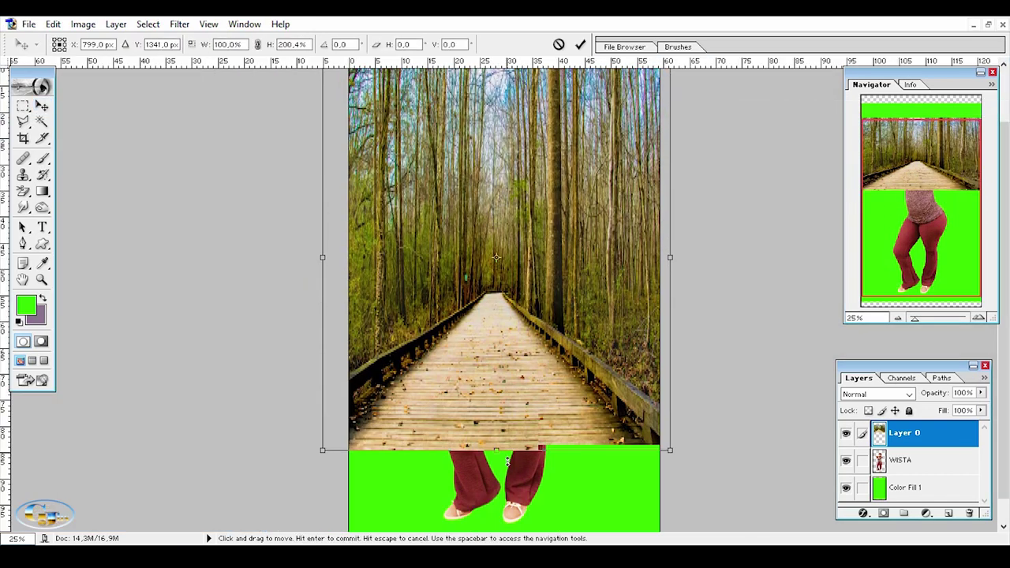
key(Return)
key(ctrl+minus)
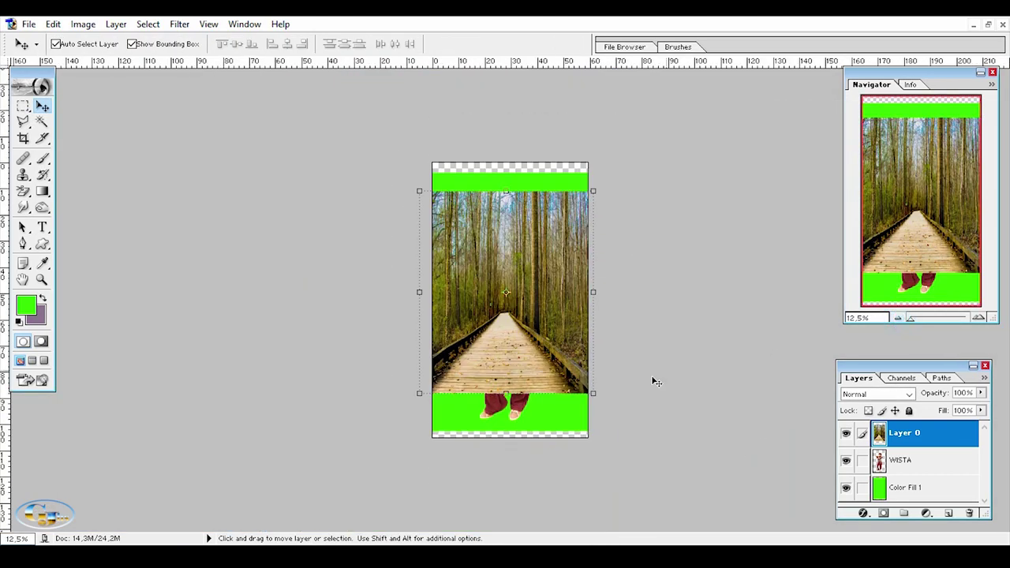
drag(506, 393, 518, 444)
drag(506, 190, 506, 163)
drag(593, 300, 633, 298)
drag(417, 315, 371, 314)
key(Return)
Fine-tune the forest layer's top edge and move WISTA above the forest layer
key(ctrl+t)
drag(505, 162, 505, 163)
key(Return)
key(ctrl+t)
key(Return)
click(880, 462)
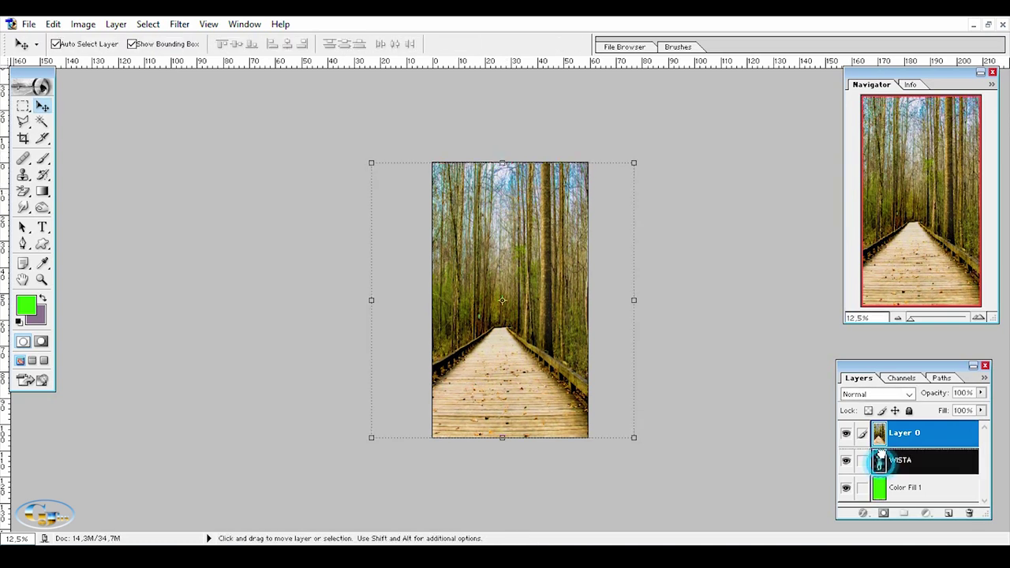
drag(880, 462, 882, 430)
click(979, 317)
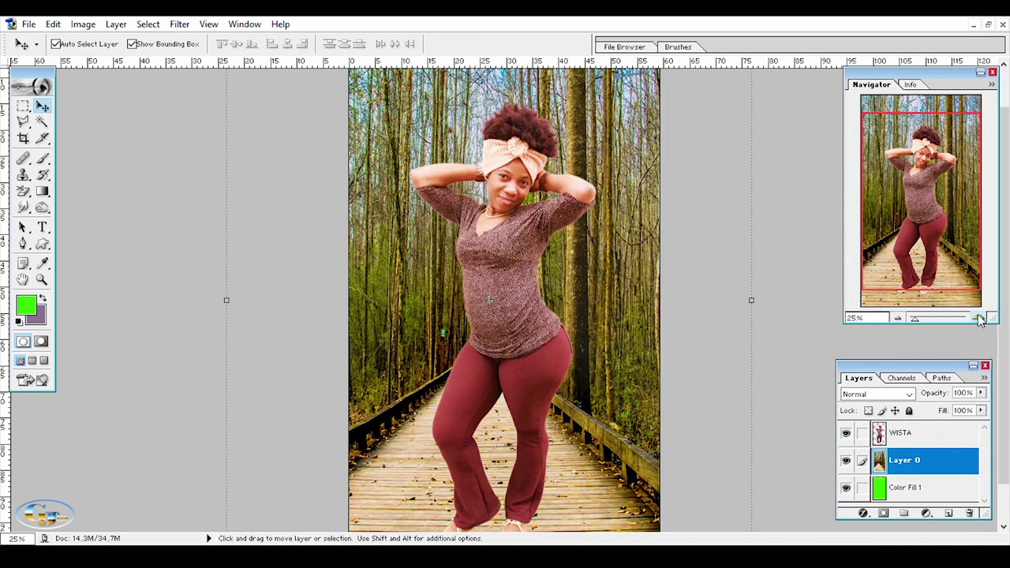
Alt-drag the woman into a WISTA copy layer placed below WISTA
drag(949, 241, 925, 321)
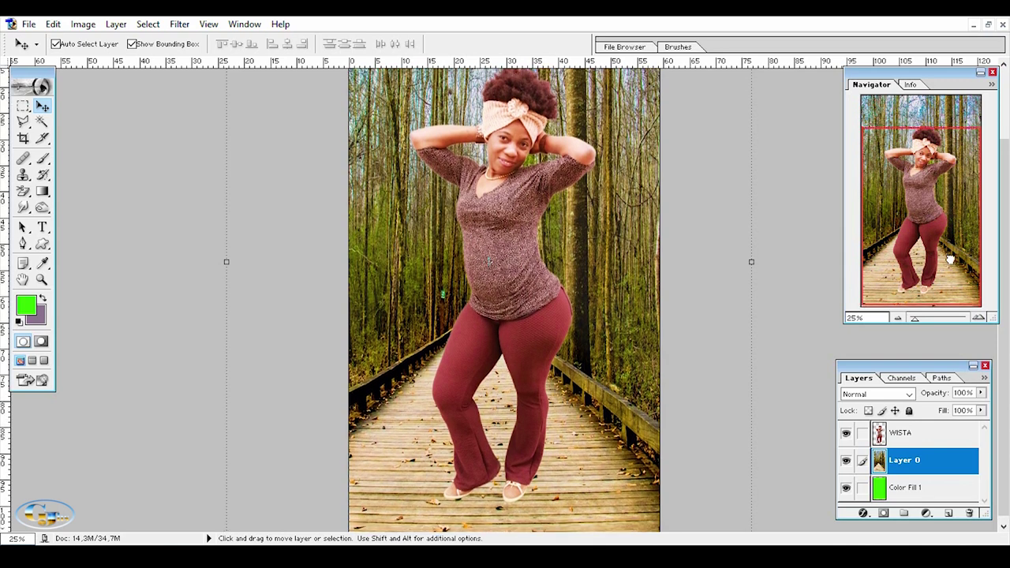
click(899, 318)
click(976, 317)
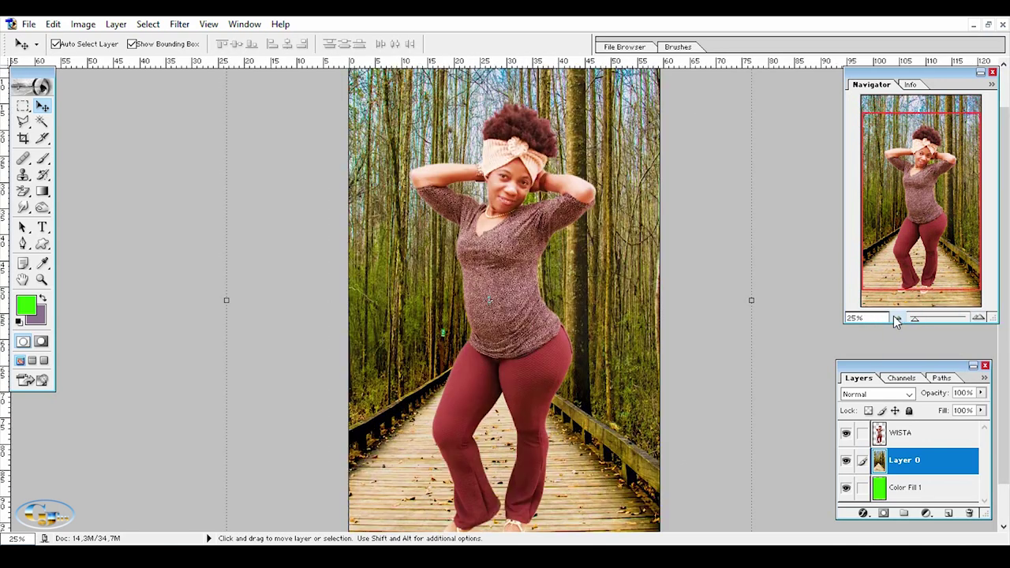
drag(886, 268, 886, 276)
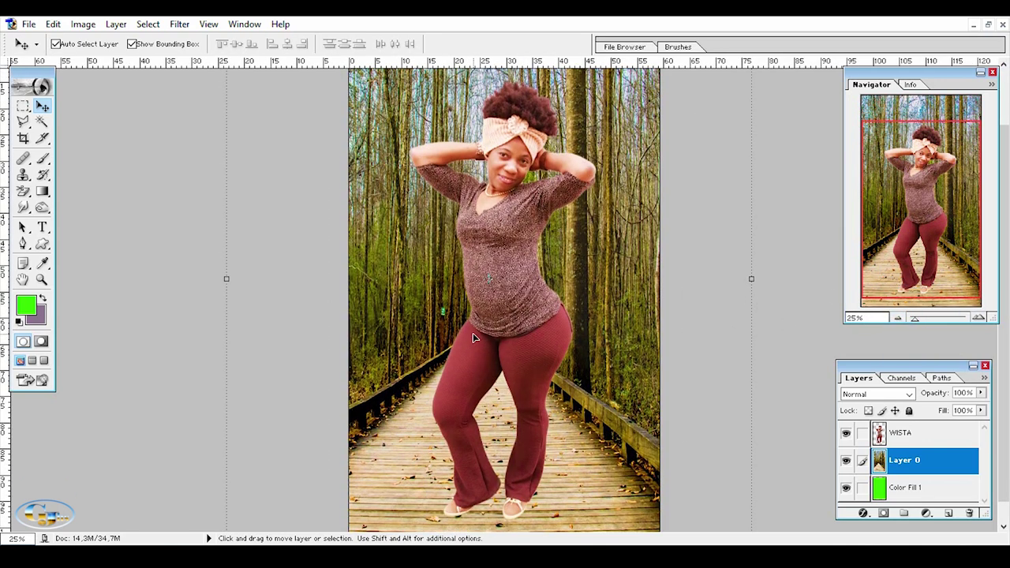
drag(483, 334, 508, 327)
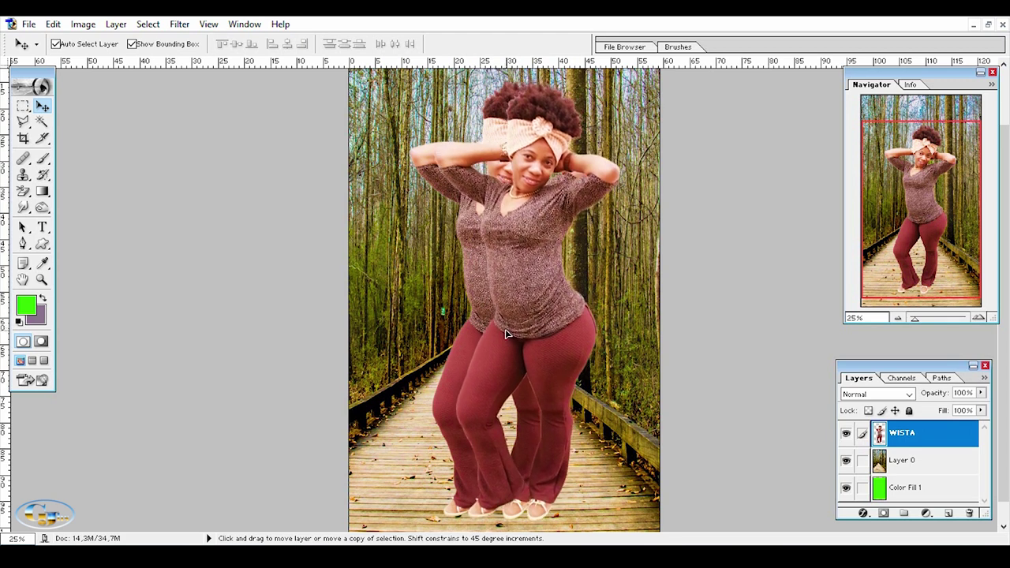
drag(508, 328, 508, 330)
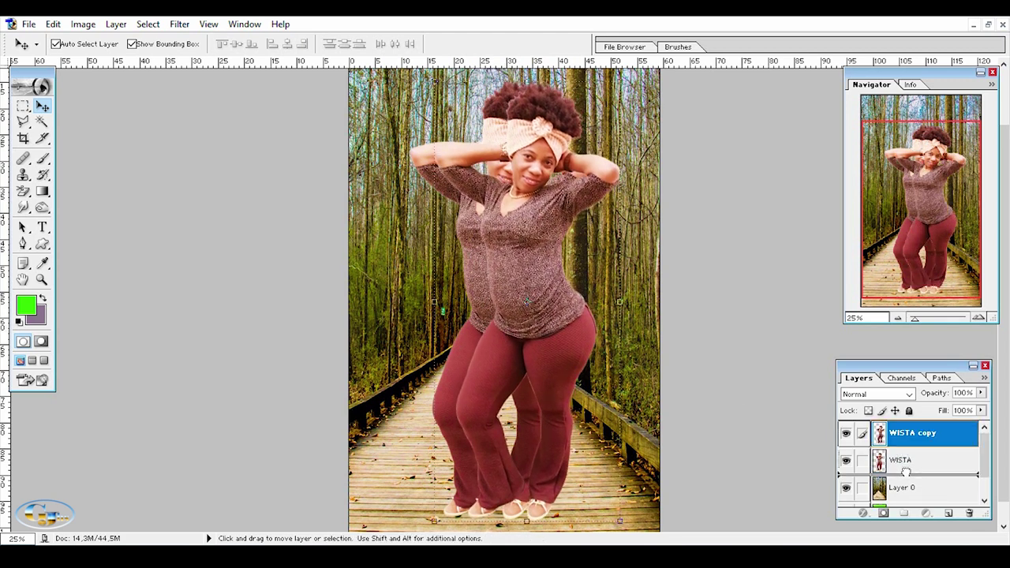
drag(900, 448, 907, 474)
drag(921, 256, 920, 228)
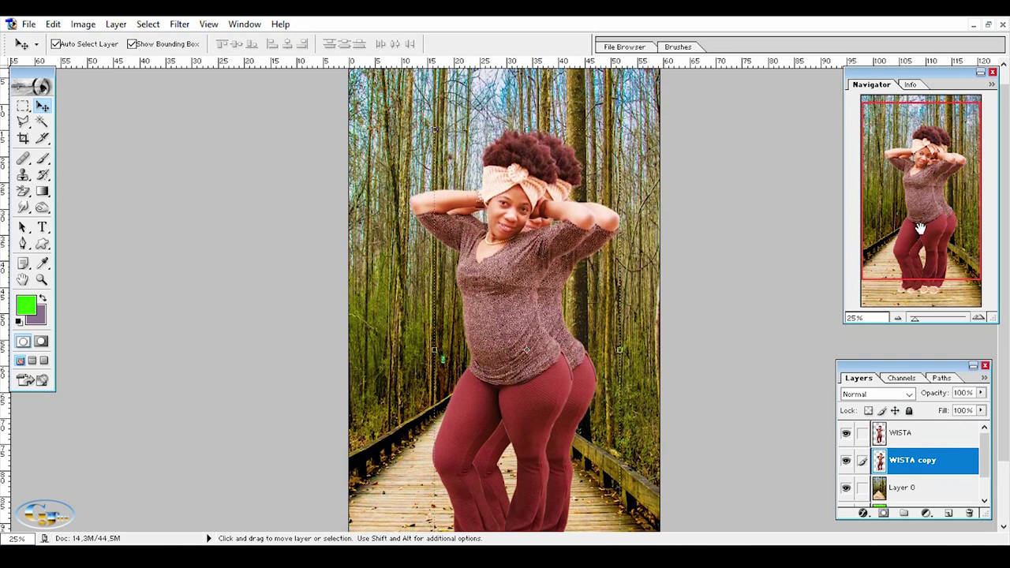
Rotate, shrink and stretch the WISTA copy off to the woman's right
key(ctrl+t)
drag(631, 118, 694, 170)
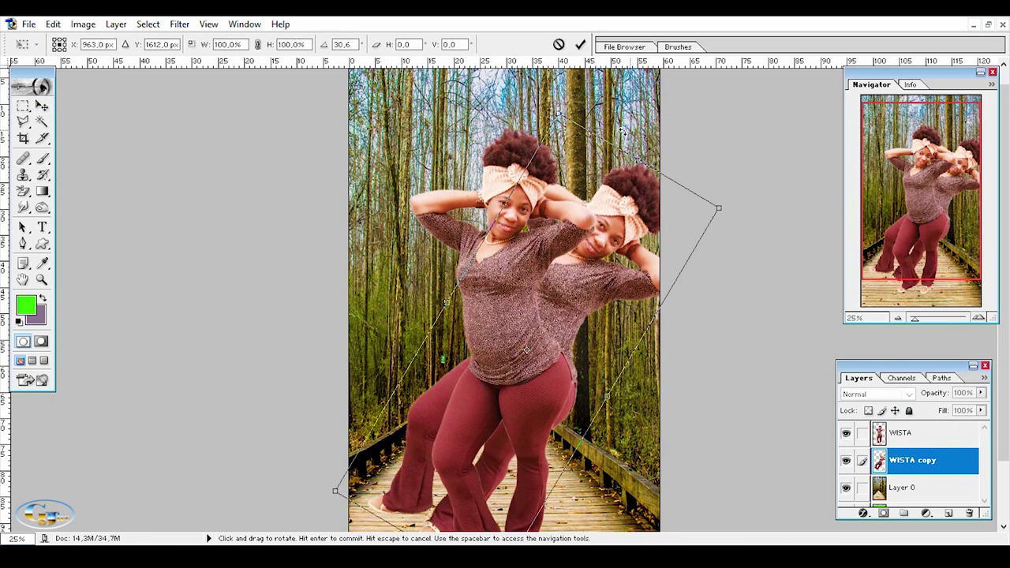
mouse_move(717, 207)
mouse_down()
mouse_move(624, 268)
mouse_move(523, 357)
mouse_up()
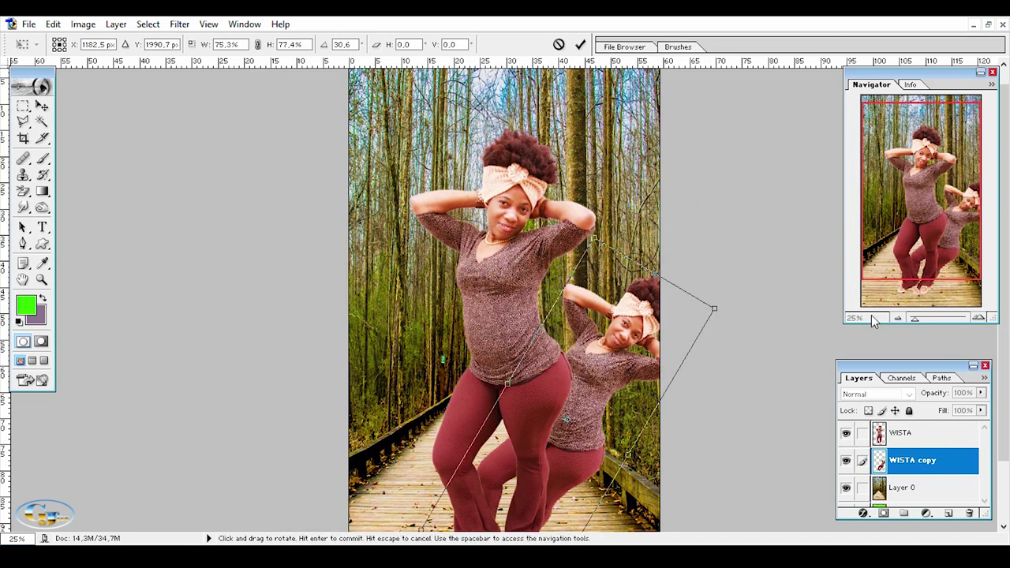
key(Return)
click(897, 319)
mouse_move(628, 266)
mouse_down()
mouse_move(682, 277)
mouse_move(672, 280)
mouse_up()
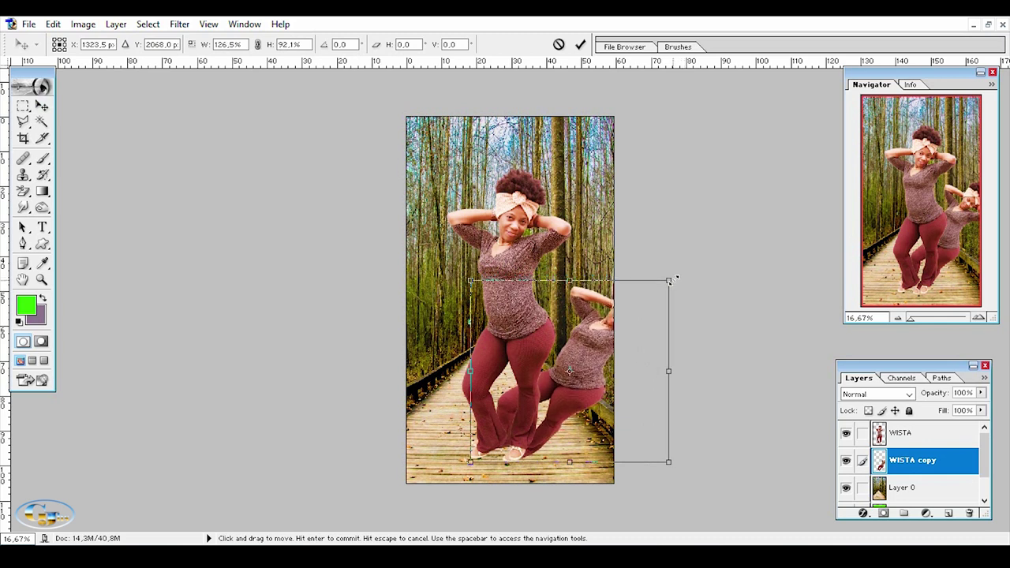
key(Return)
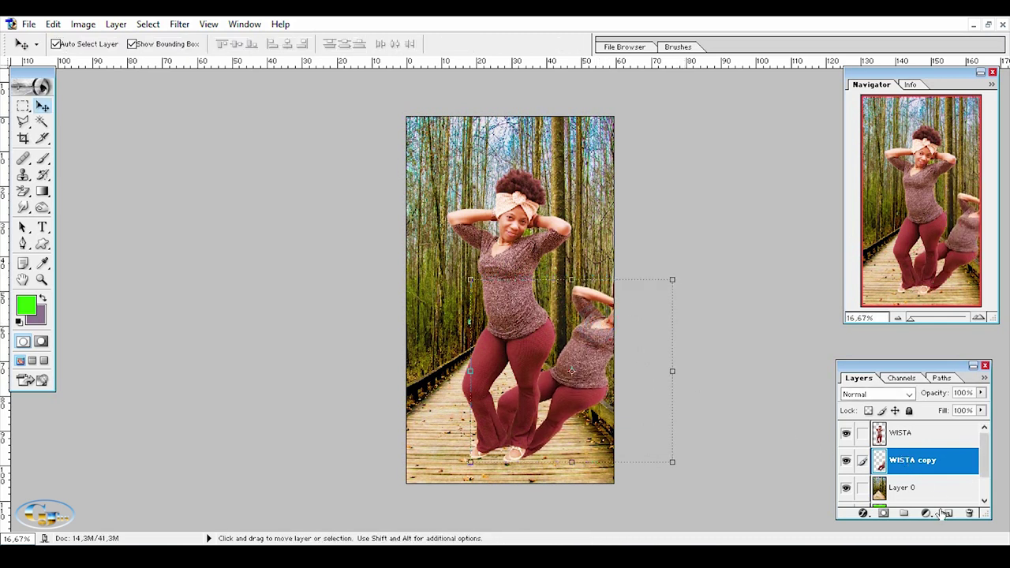
click(931, 513)
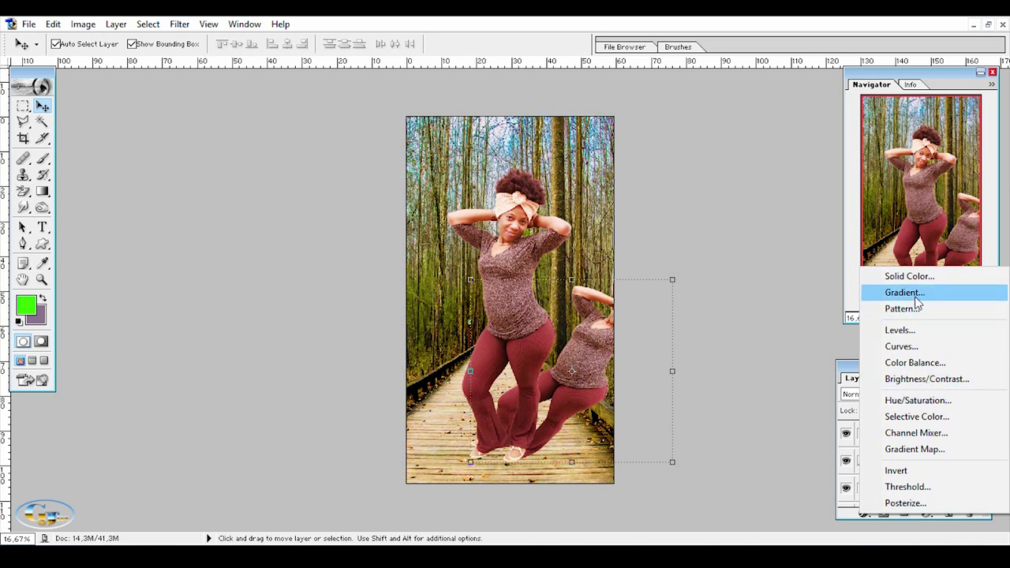
click(780, 344)
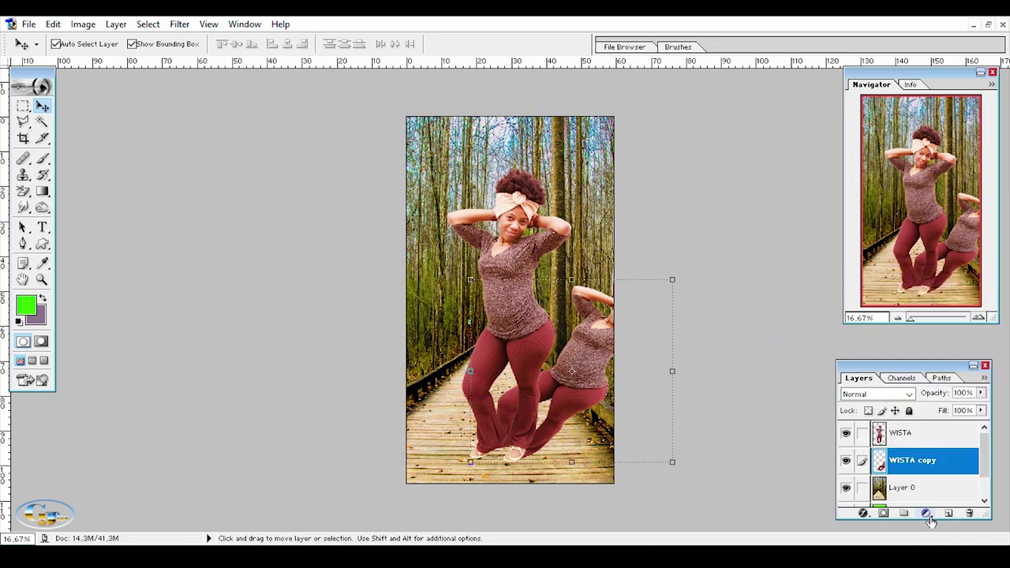
click(180, 24)
mouse_move(147, 111)
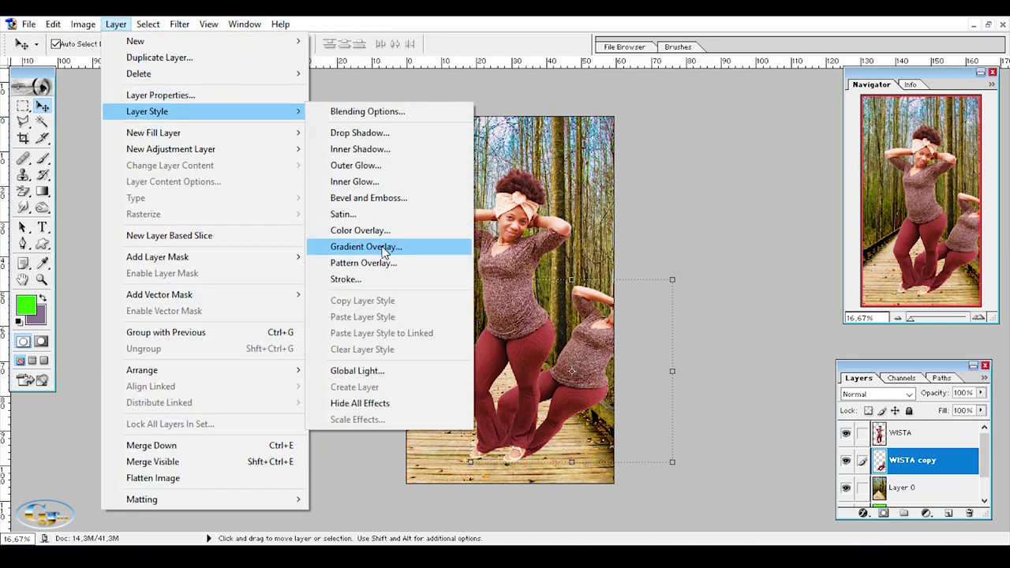
Set the WISTA copy's drop shadow blend mode to Normal
click(357, 132)
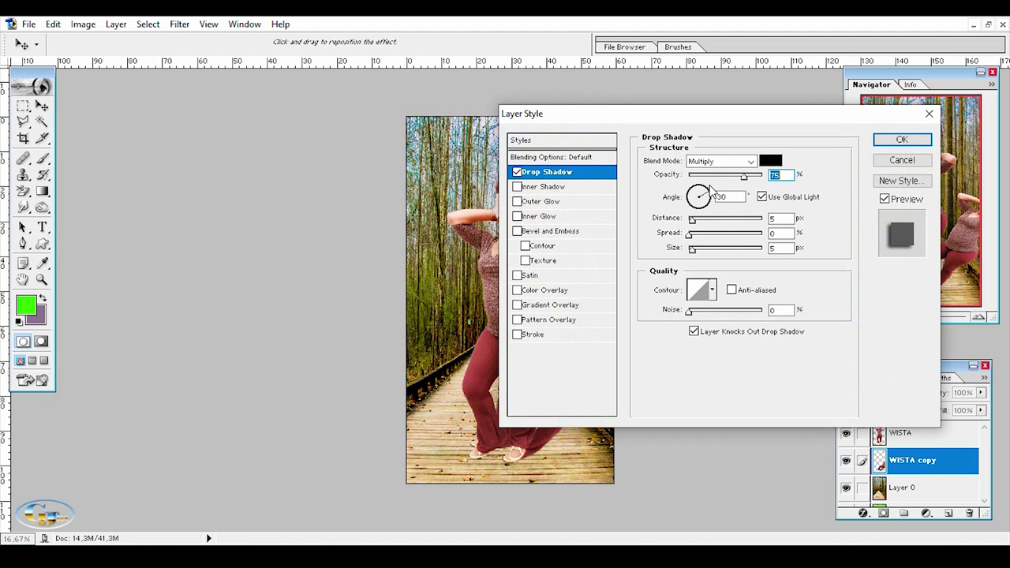
drag(620, 114, 812, 59)
click(939, 100)
click(927, 115)
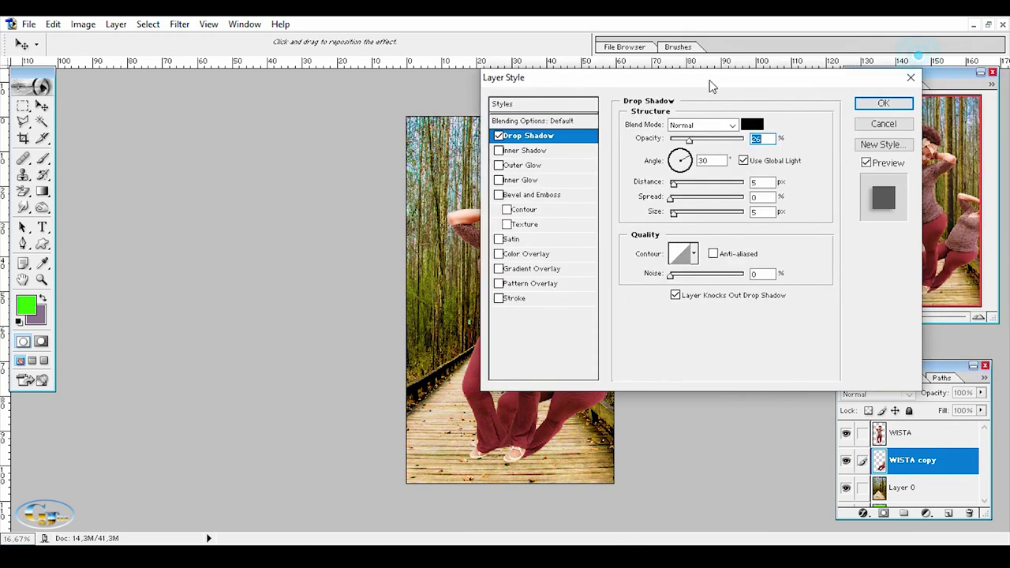
key(Return)
Set the WISTA copy's Blending Options to 30% opacity and 74% fill opacity
click(116, 24)
mouse_move(158, 41)
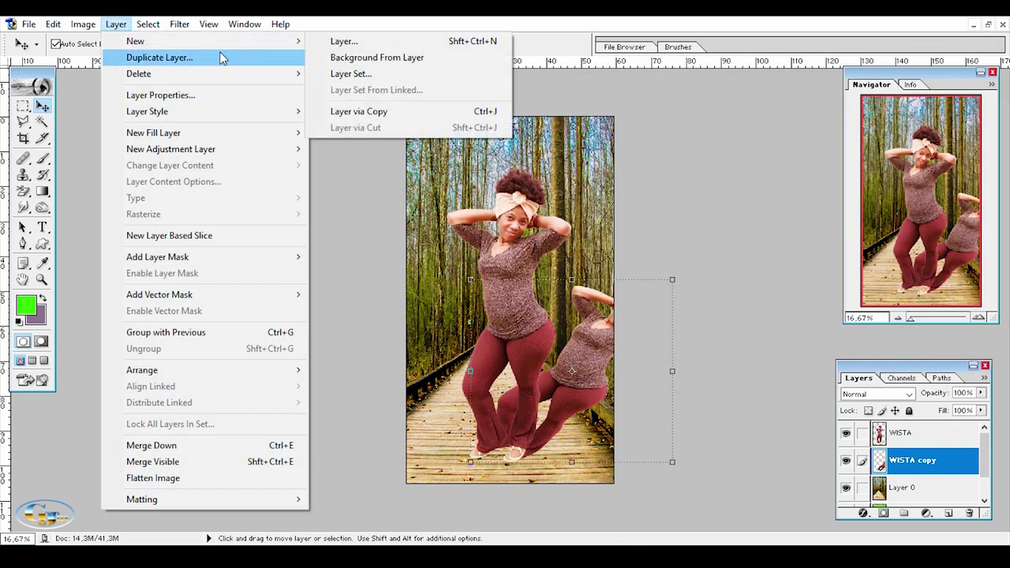
click(368, 111)
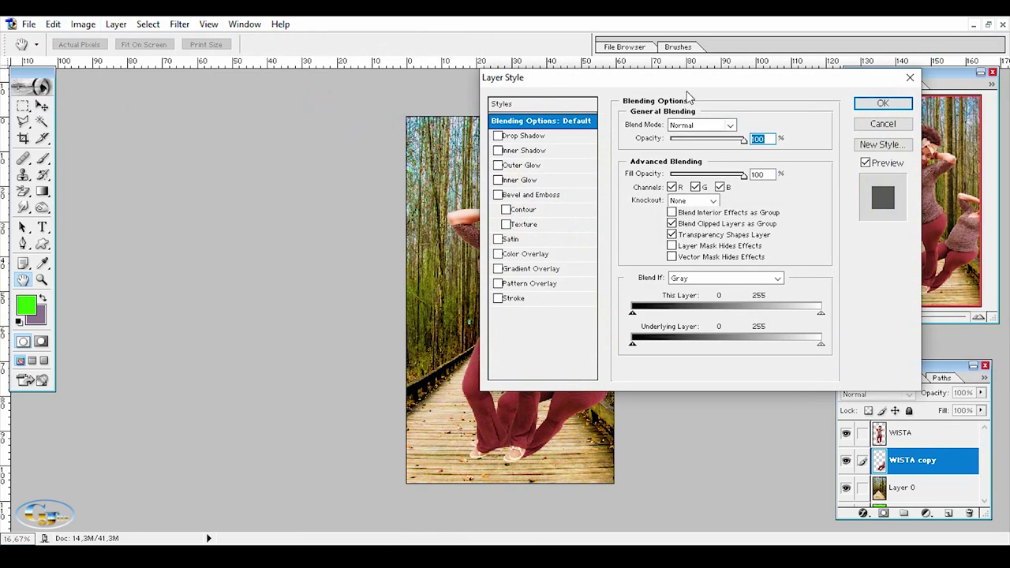
drag(552, 75, 749, 65)
drag(908, 150, 881, 158)
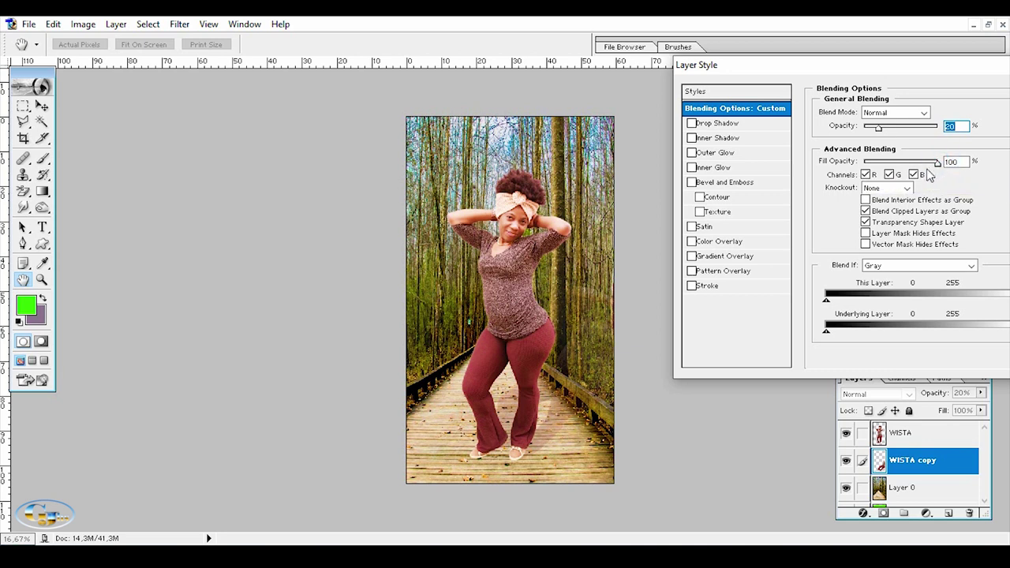
drag(938, 168, 911, 172)
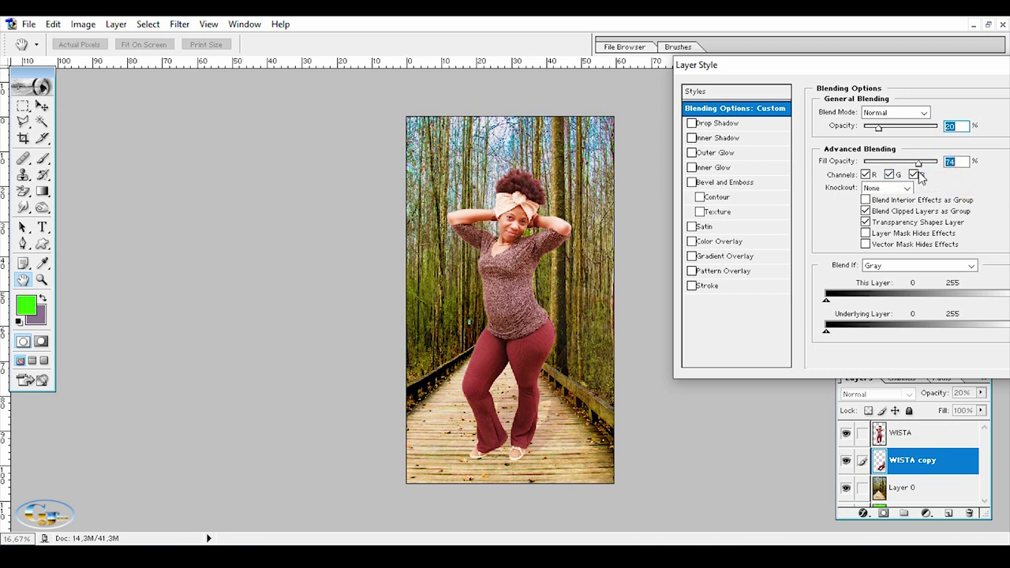
drag(878, 128, 886, 128)
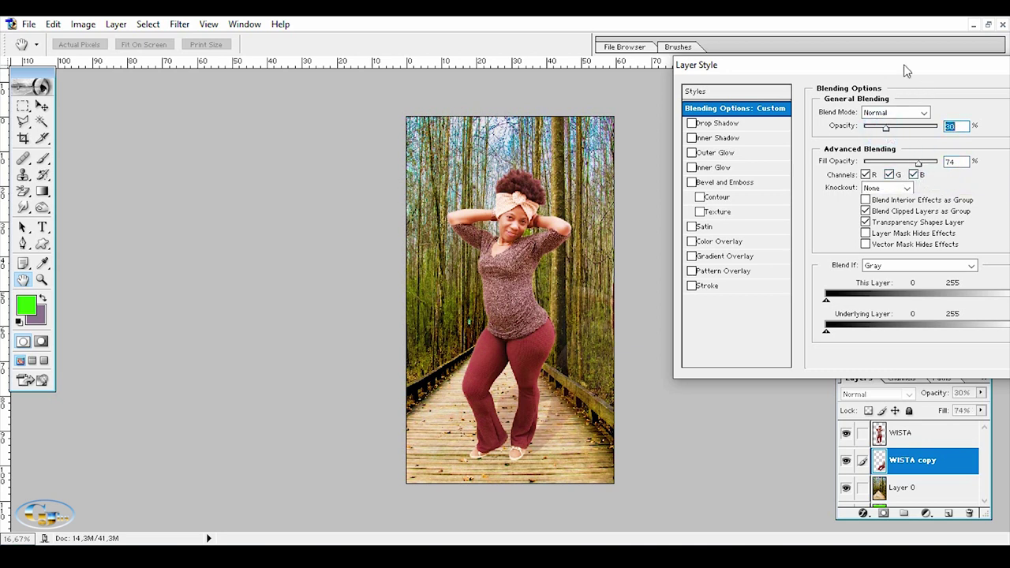
click(967, 94)
key(v)
click(83, 23)
mouse_move(116, 62)
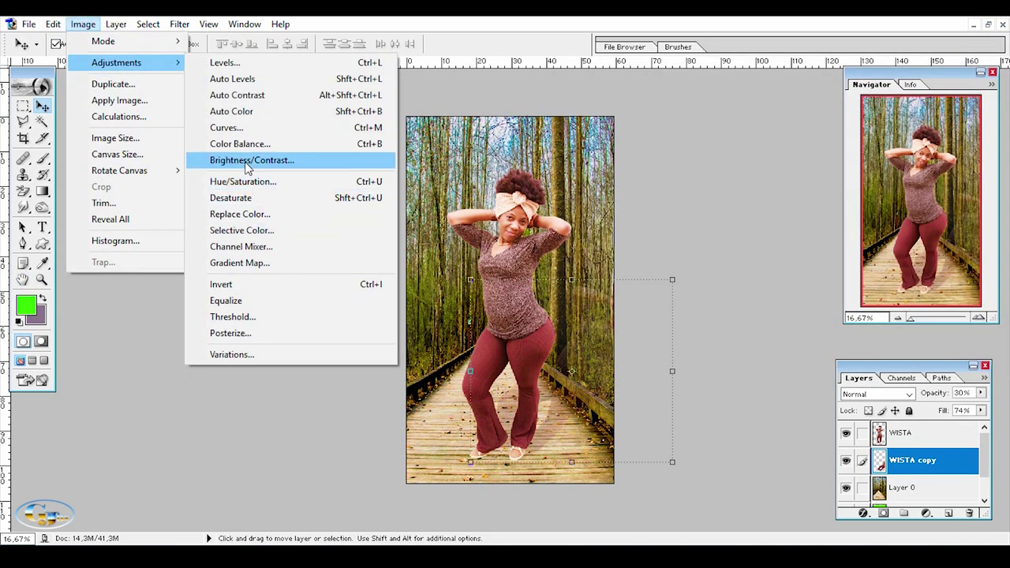
Apply a midtone Color Balance of -100, +100, +100 to the faded WISTA copy
click(240, 144)
drag(761, 136, 674, 150)
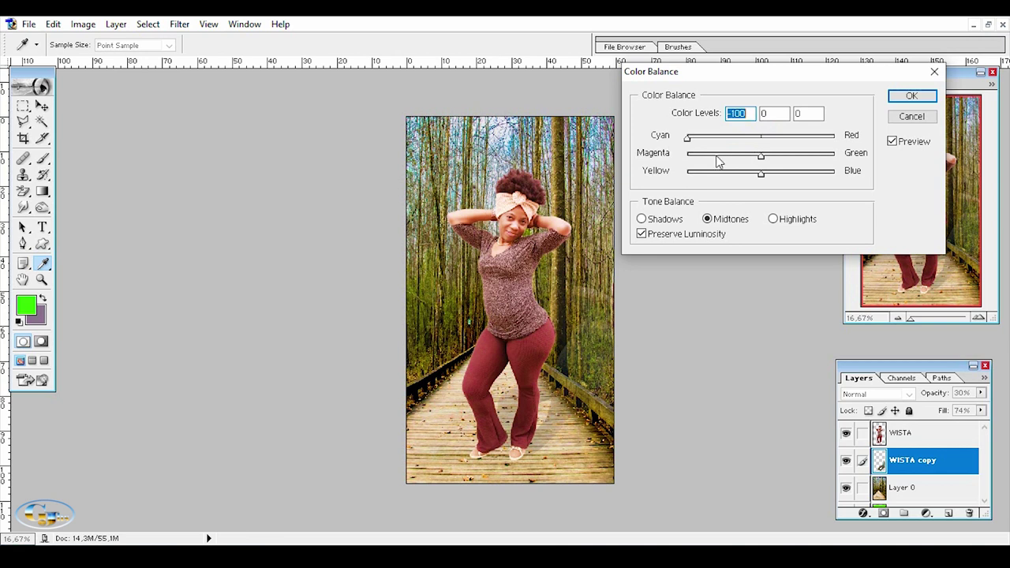
drag(748, 157, 687, 155)
drag(760, 173, 905, 177)
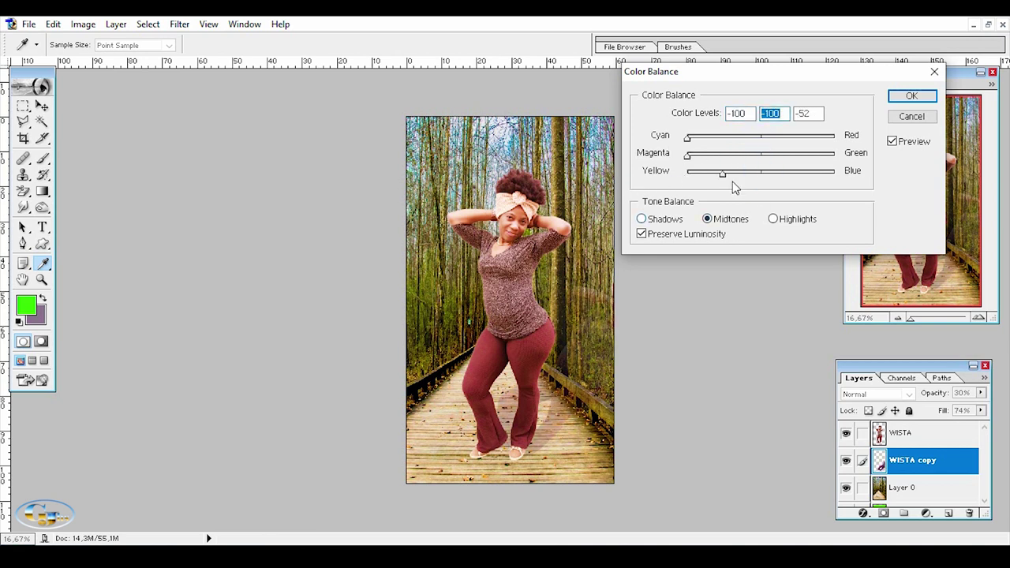
mouse_move(691, 141)
mouse_down()
mouse_move(805, 139)
mouse_move(685, 139)
mouse_move(879, 169)
mouse_up()
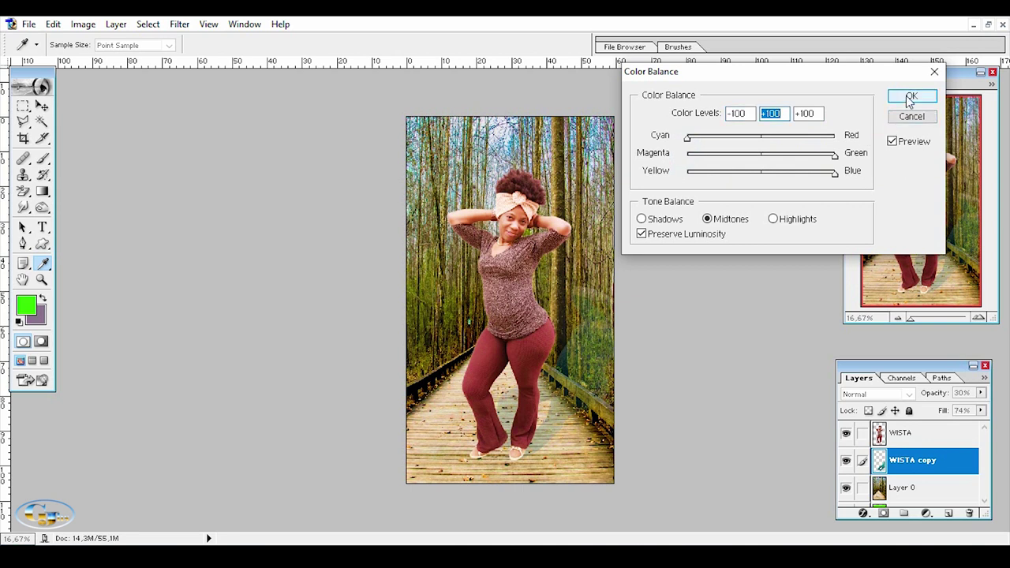
click(911, 96)
key(v)
Squash the WISTA copy shorter and reposition it on the boardwalk beside the woman
mouse_move(580, 276)
mouse_down()
mouse_move(572, 315)
mouse_move(579, 305)
mouse_up()
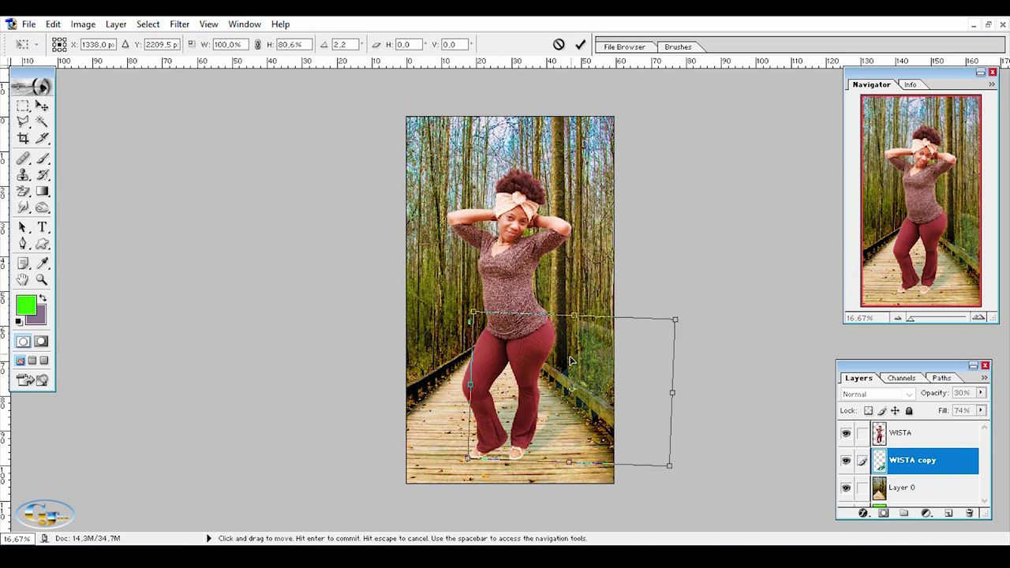
drag(565, 382, 559, 377)
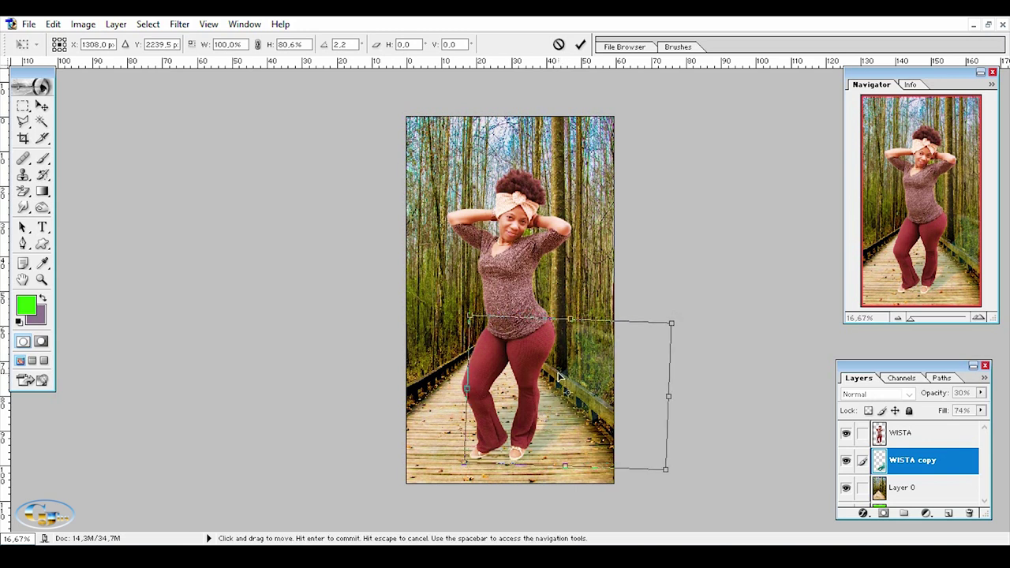
mouse_move(671, 323)
mouse_down()
mouse_move(712, 301)
mouse_move(676, 328)
mouse_up()
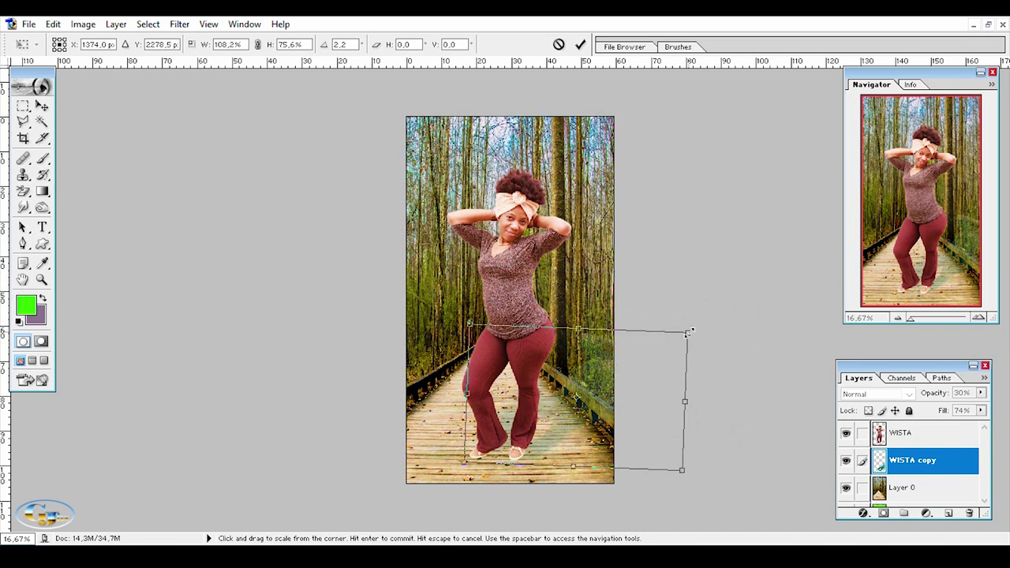
key(Return)
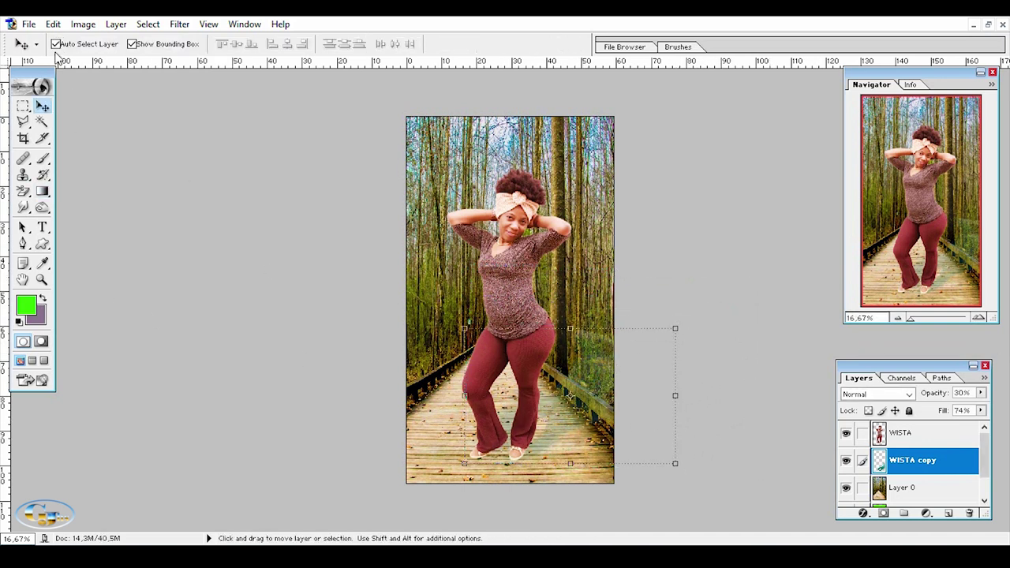
click(82, 23)
Darken the shadow copy with Hue/Saturation: hue -24, saturation +100, lightness -100
click(264, 178)
mouse_move(683, 158)
mouse_down()
mouse_move(592, 171)
mouse_move(663, 158)
mouse_up()
drag(680, 219, 561, 224)
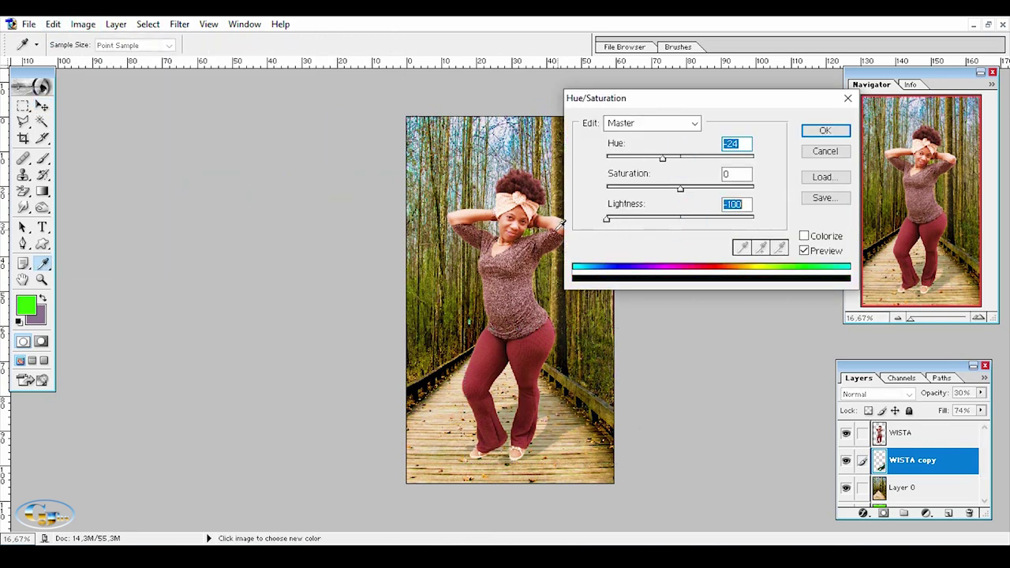
mouse_move(680, 189)
mouse_down()
mouse_move(589, 198)
mouse_move(777, 210)
mouse_up()
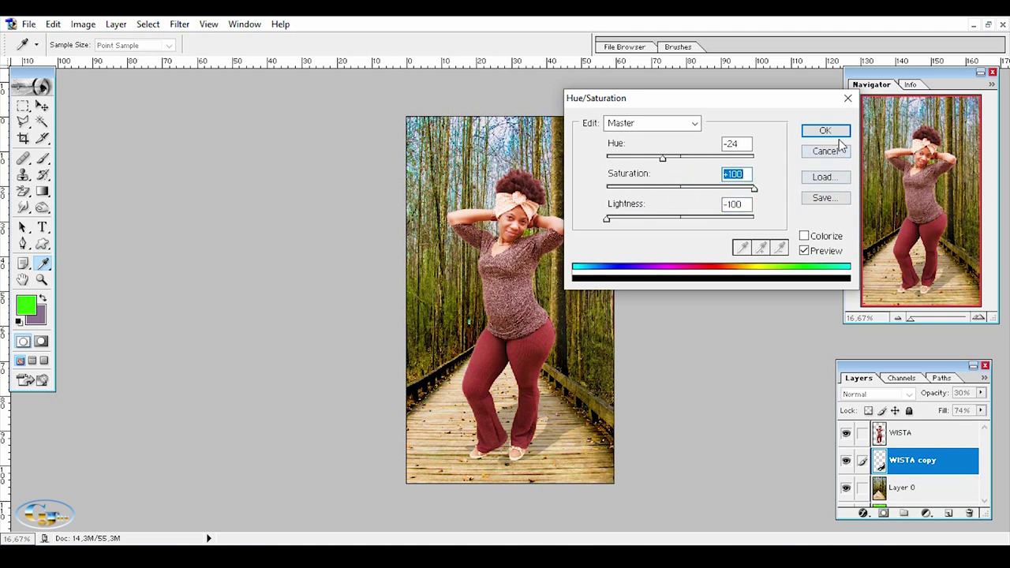
click(825, 131)
key(v)
Nudge the shadow, then stretch it to about 84% width and 158% height
drag(584, 404, 596, 400)
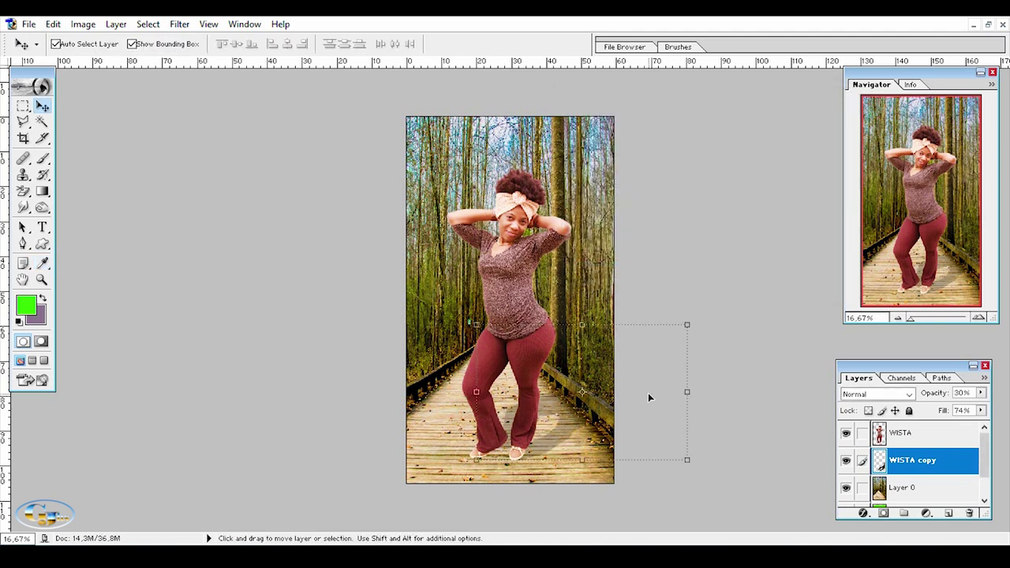
key(ctrl+t)
drag(476, 324, 478, 323)
double_click(595, 382)
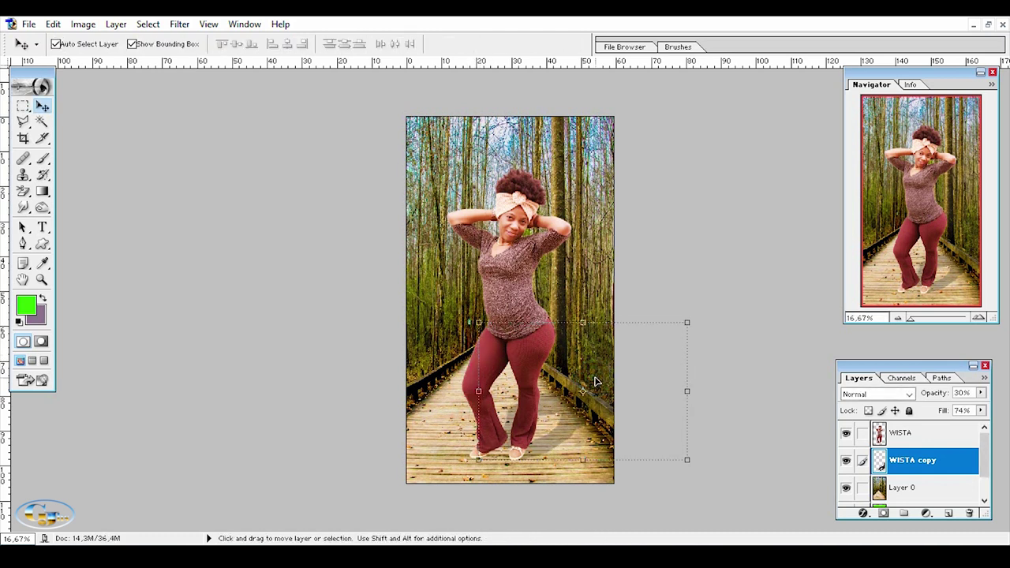
drag(686, 323, 641, 289)
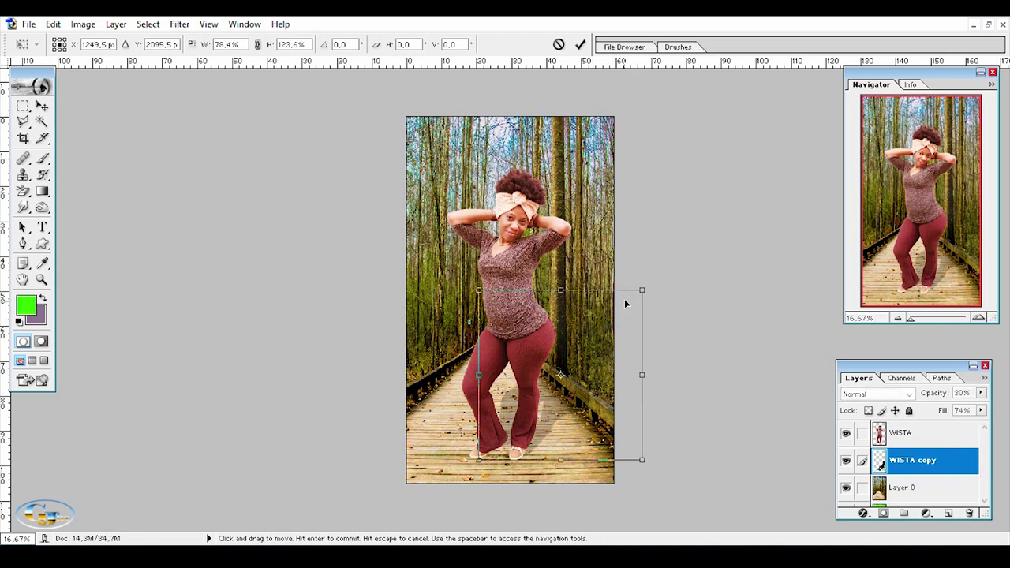
drag(641, 290, 653, 241)
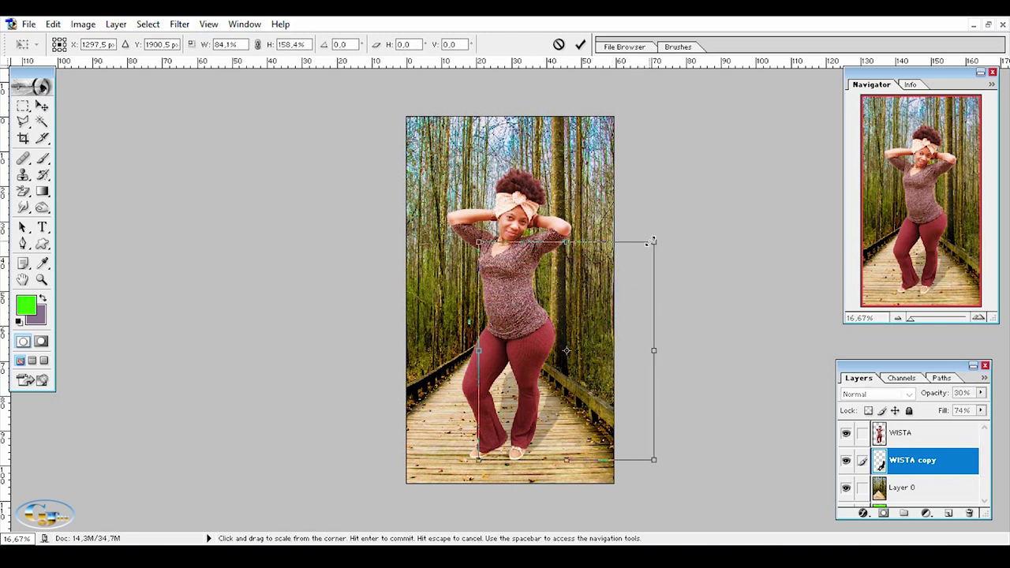
key(Return)
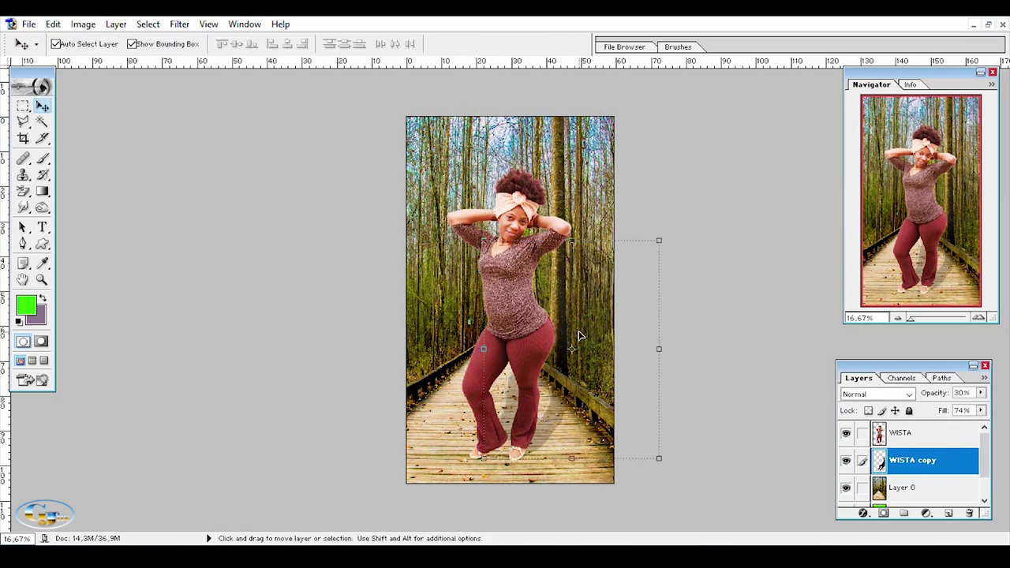
click(524, 200)
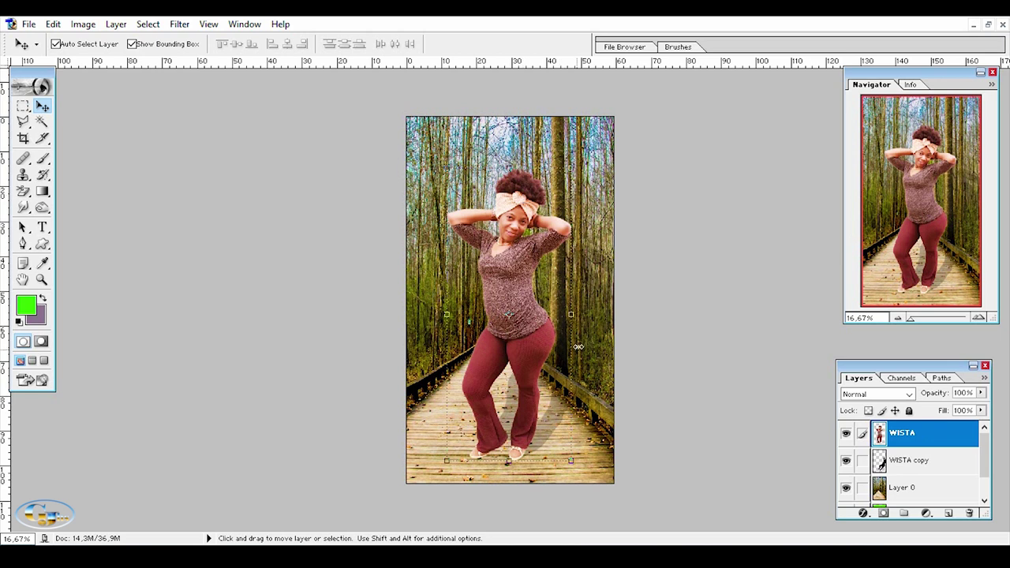
Lower the WISTA copy shadow's Fill Opacity to 54% in Blending Options
click(595, 335)
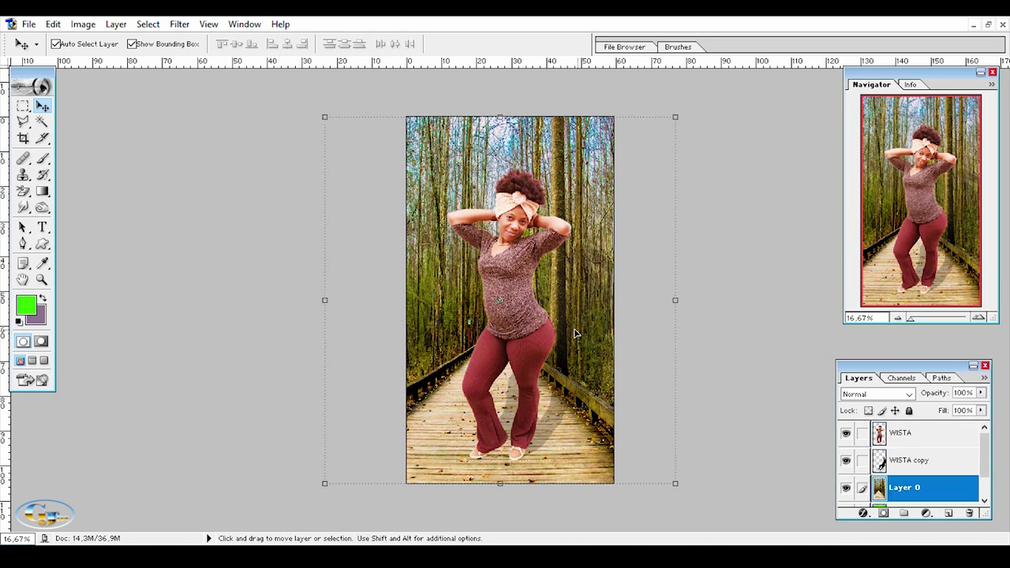
click(911, 461)
click(116, 23)
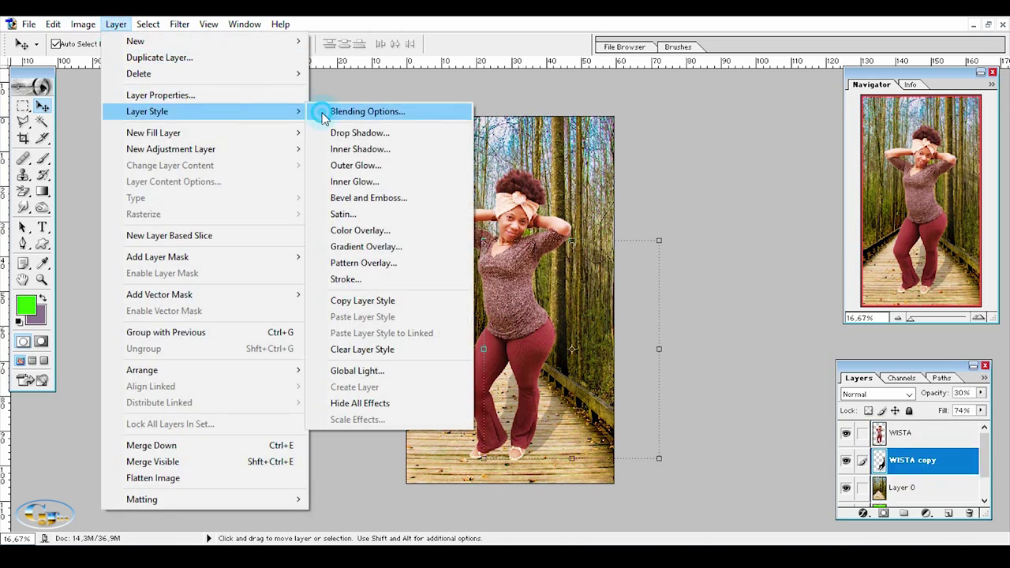
click(322, 116)
drag(872, 167, 857, 168)
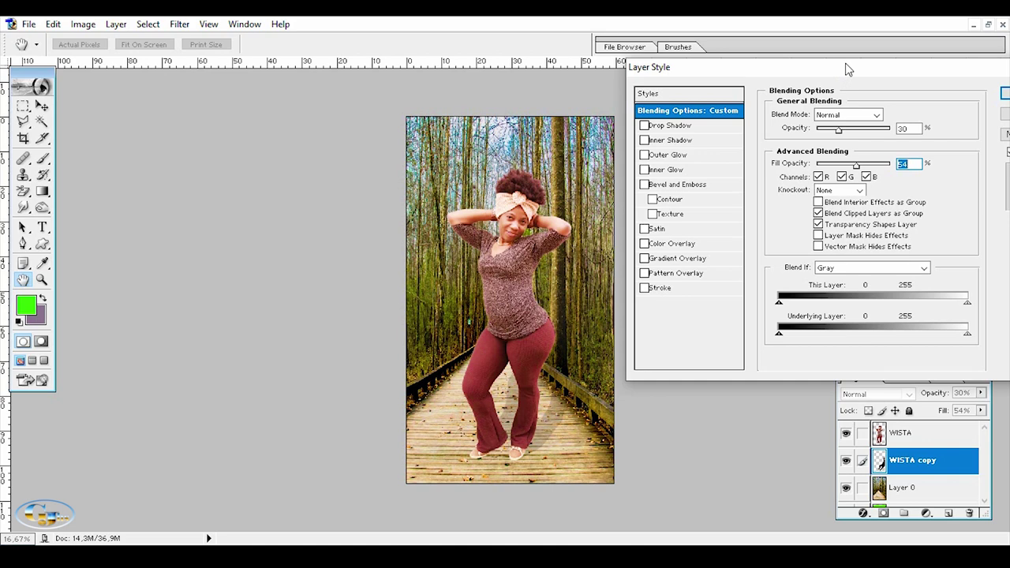
drag(846, 70, 672, 70)
click(850, 93)
Zoom in on the feet and shadow to inspect them, then zoom back out
click(977, 318)
click(976, 318)
drag(919, 226, 917, 275)
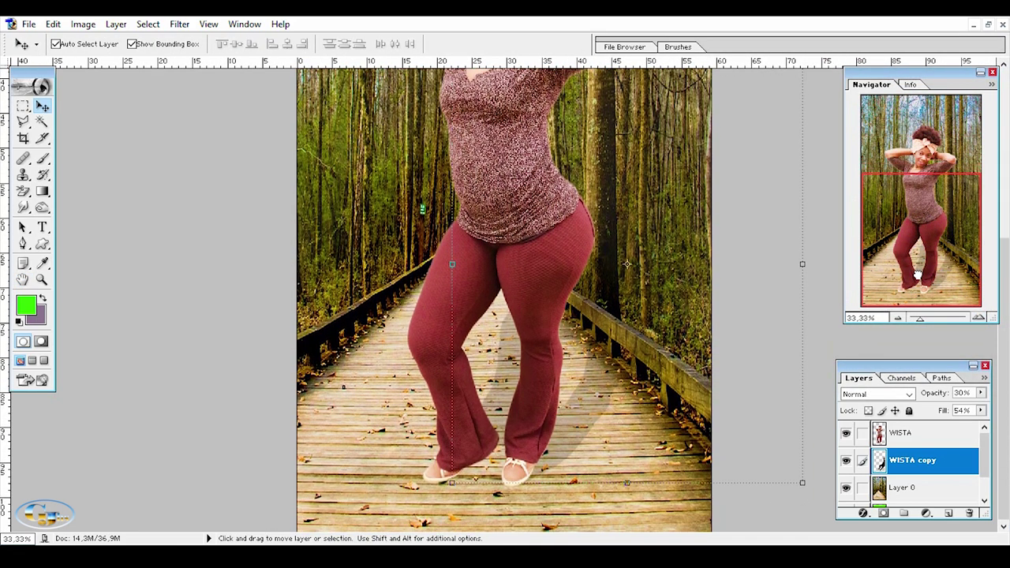
click(898, 318)
click(904, 486)
Apply Hue/Saturation to the forest Layer 0: hue -15, saturation -13, lightness +4
click(78, 24)
mouse_move(116, 63)
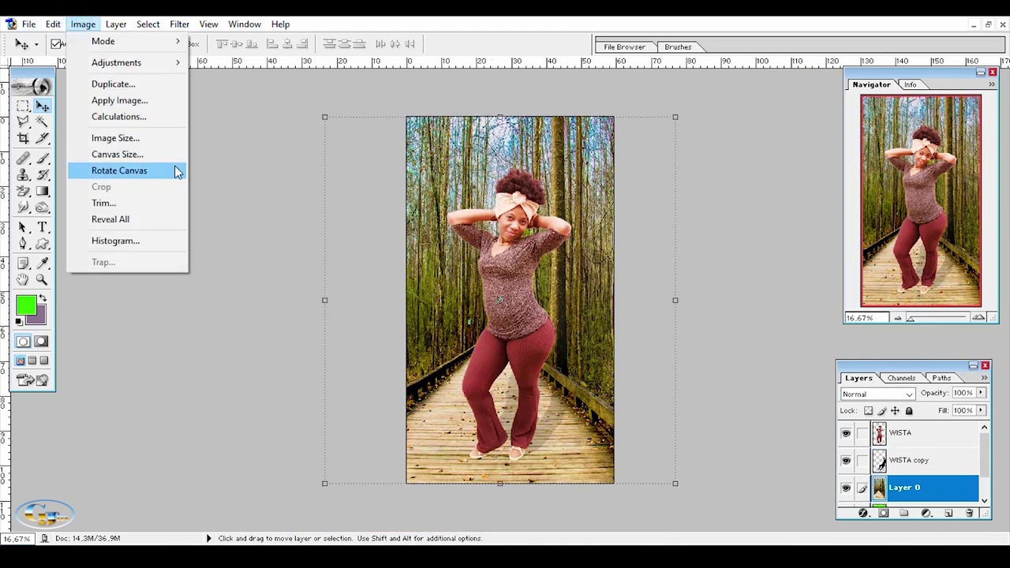
click(243, 181)
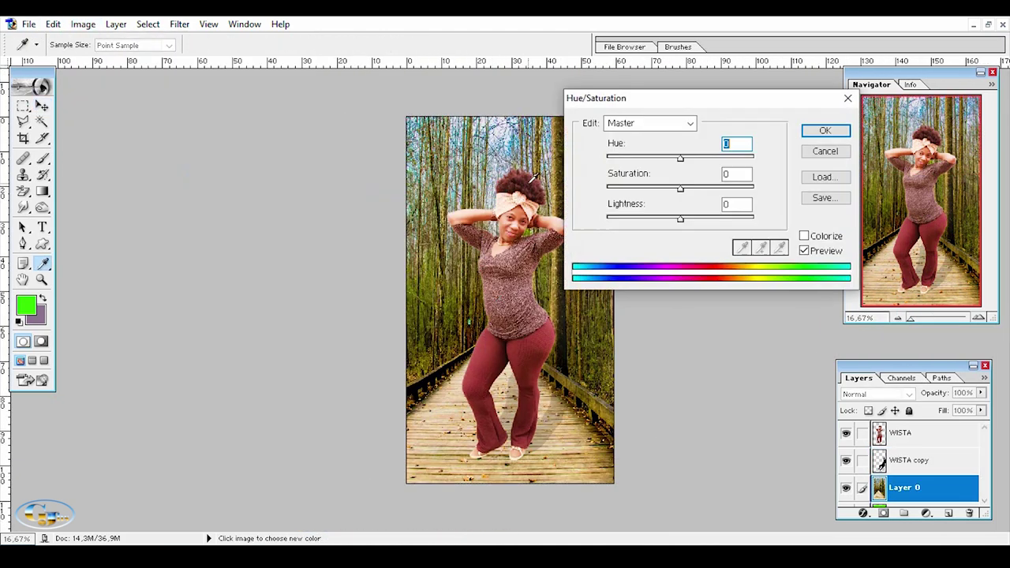
mouse_move(680, 156)
mouse_down()
mouse_move(713, 162)
mouse_move(652, 160)
mouse_move(670, 161)
mouse_move(670, 189)
mouse_move(705, 221)
mouse_move(687, 221)
mouse_up()
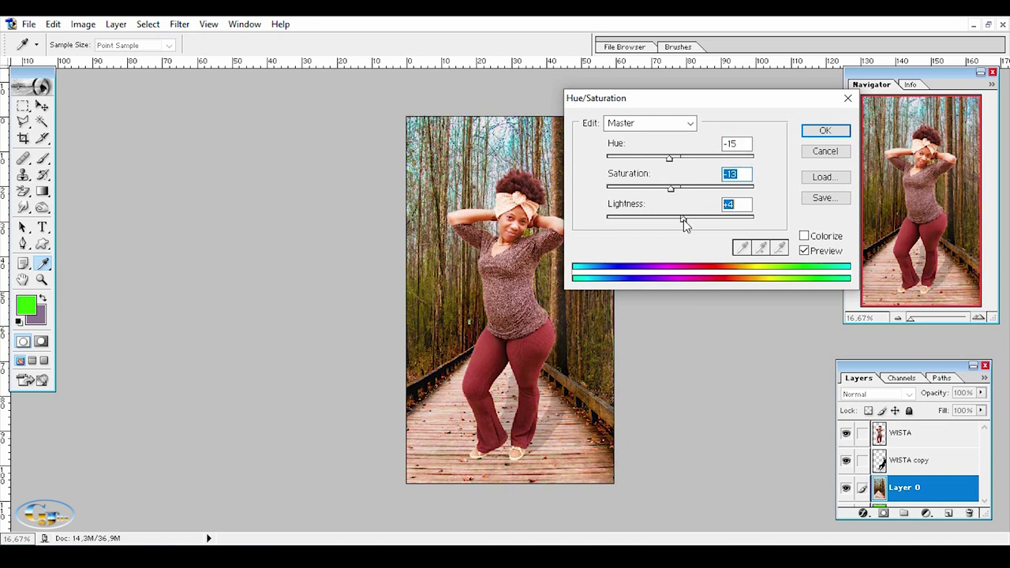
click(821, 130)
Give the woman's WISTA layer a midtone Color Balance of -4, +15, +15
key(v)
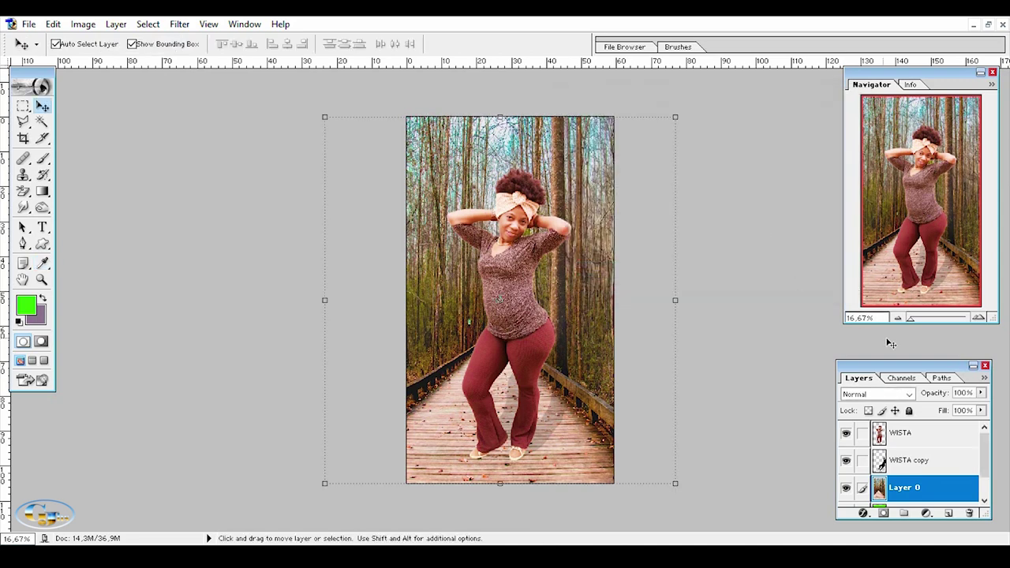
click(977, 318)
mouse_move(878, 219)
mouse_down()
mouse_move(899, 207)
mouse_move(887, 193)
mouse_up()
click(514, 248)
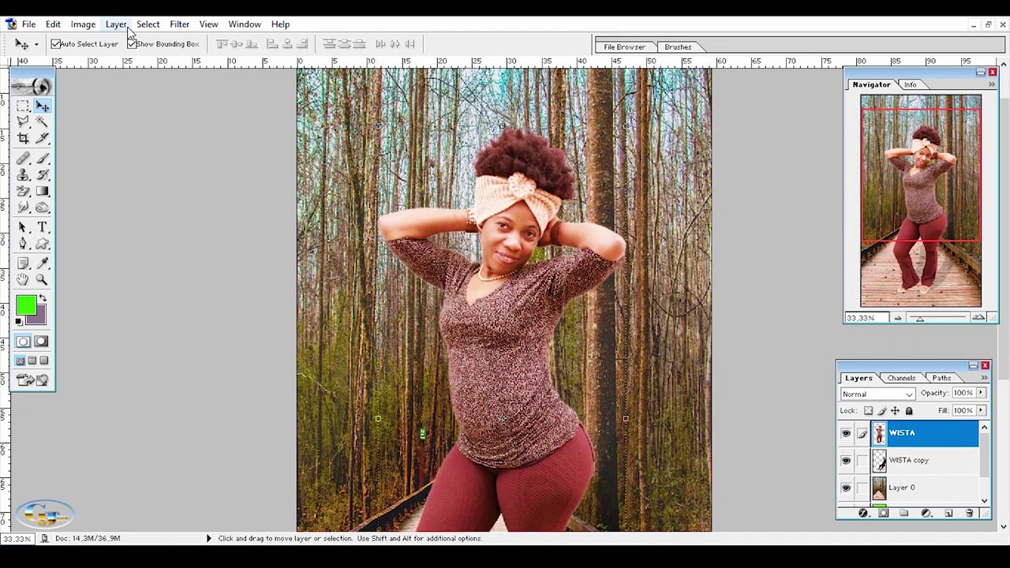
click(116, 23)
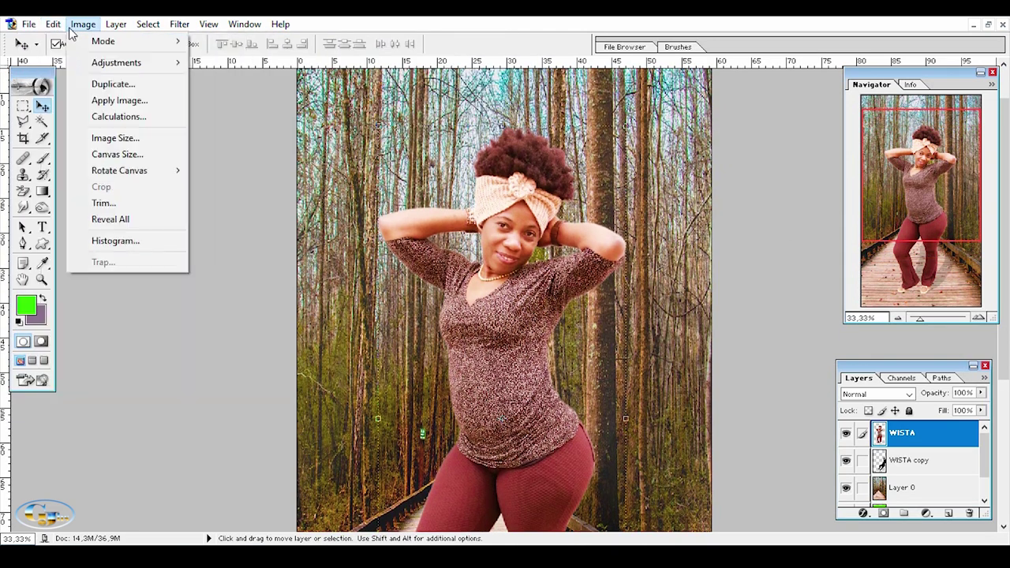
click(248, 142)
drag(761, 137, 779, 158)
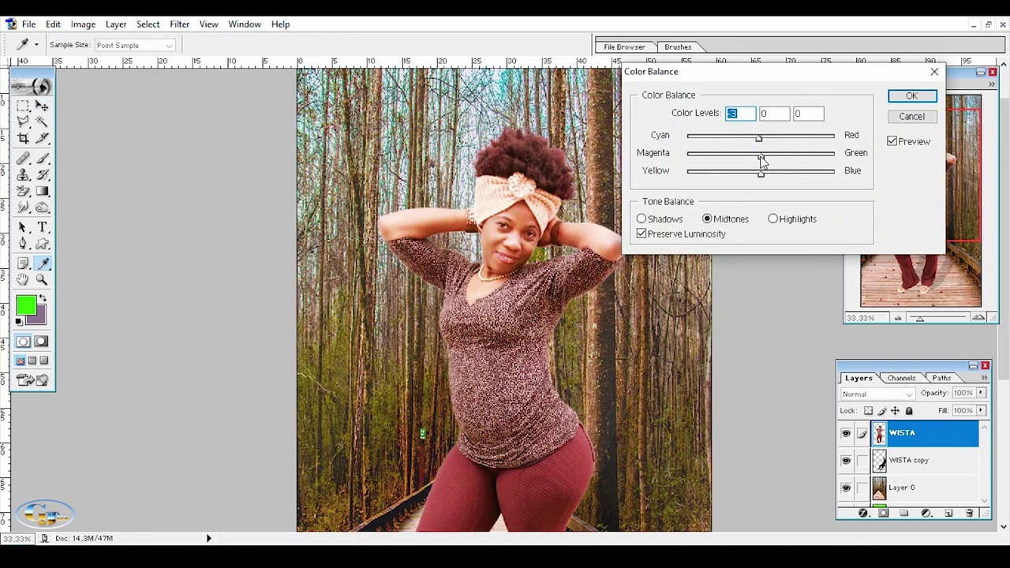
click(772, 157)
mouse_move(749, 144)
mouse_down()
mouse_move(759, 141)
mouse_move(778, 175)
mouse_up()
click(772, 174)
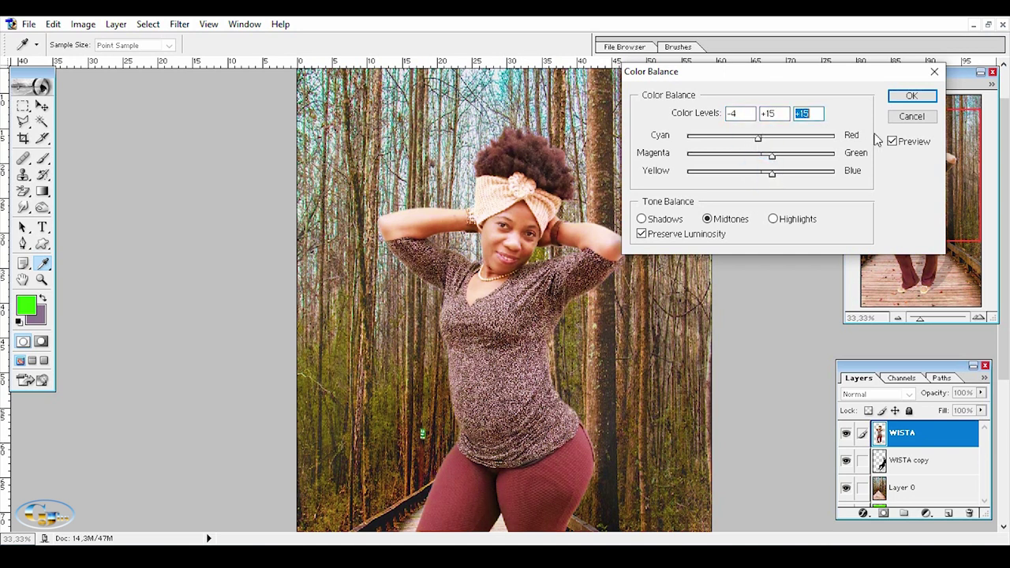
click(911, 96)
Zoom in and out to check the woman's colour match against the forest
key(v)
click(978, 317)
mouse_move(915, 186)
mouse_down()
mouse_move(907, 178)
mouse_move(903, 288)
mouse_up()
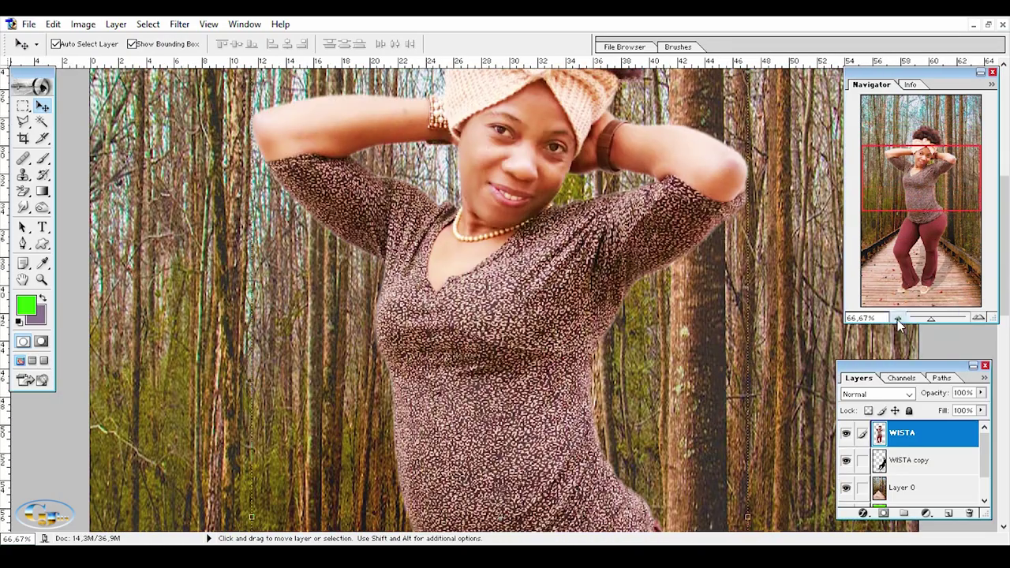
click(897, 318)
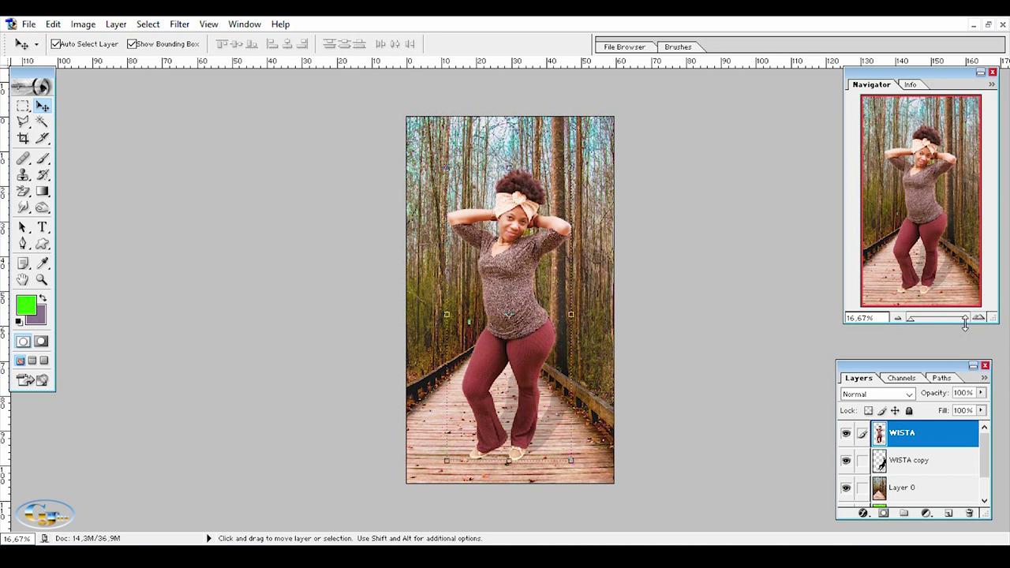
click(978, 318)
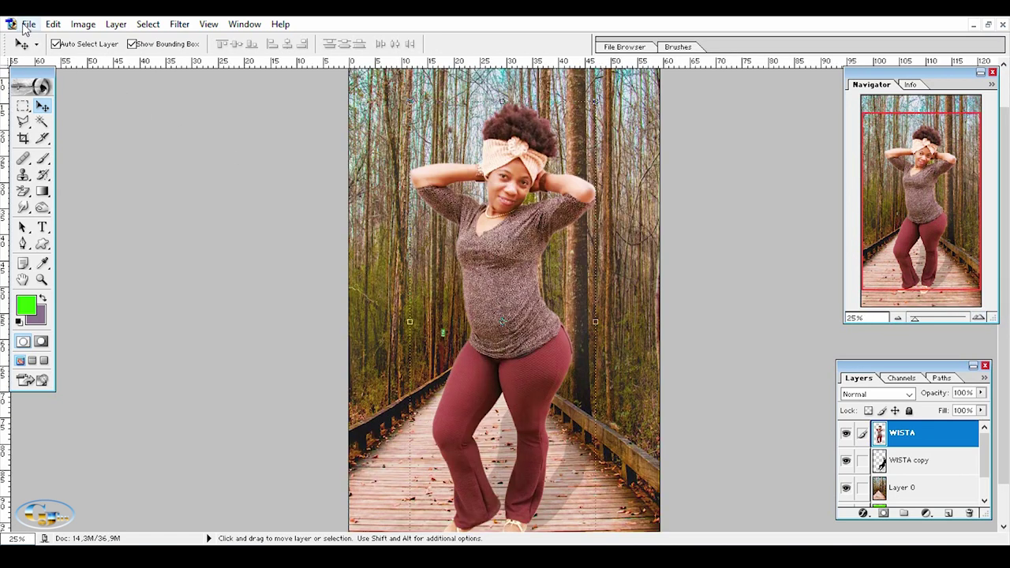
click(897, 318)
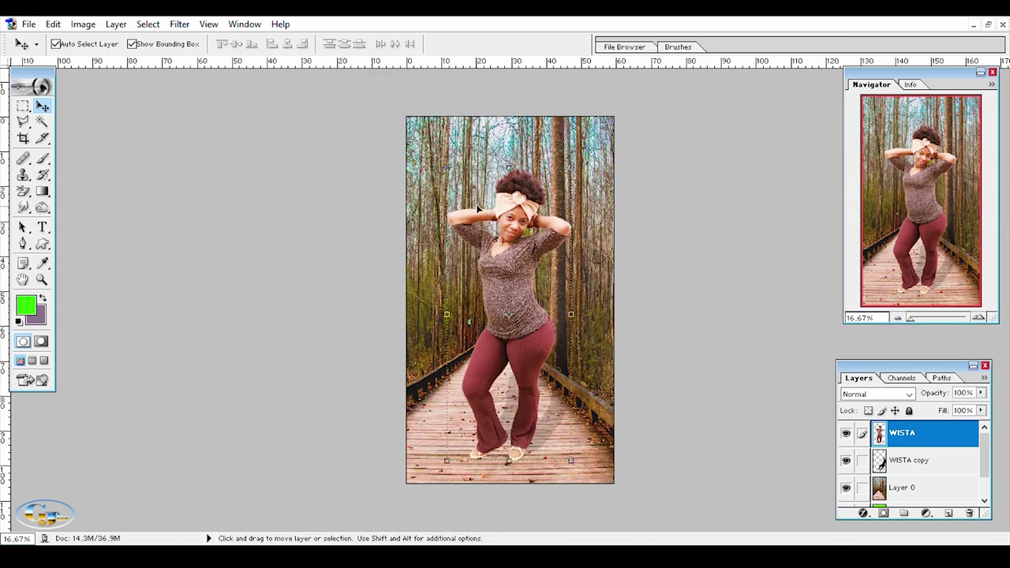
Save the composite as PNG file '0001 Wista' with Interlace set to None
click(455, 135)
click(28, 24)
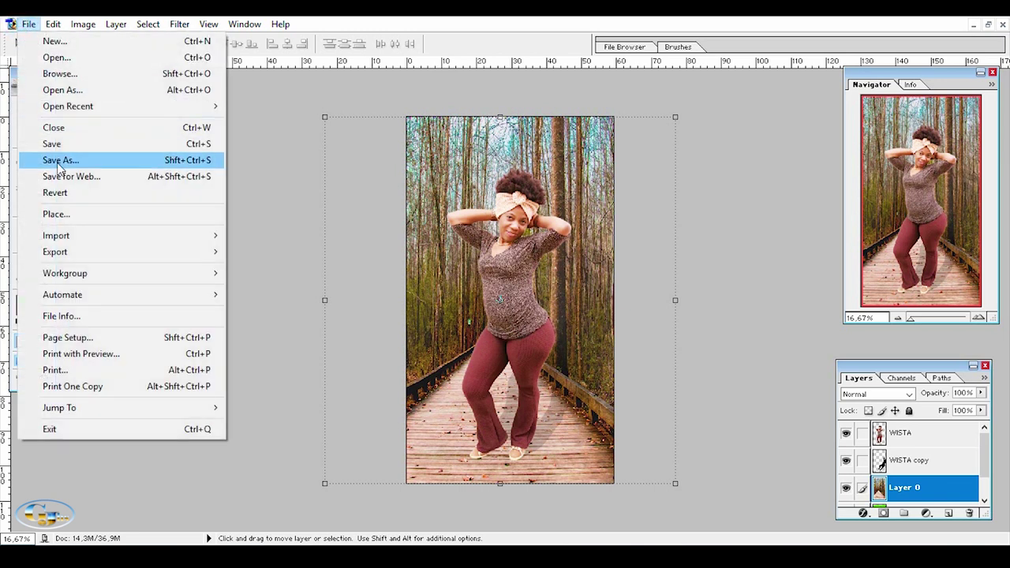
click(47, 157)
click(571, 322)
click(553, 439)
text(0001)
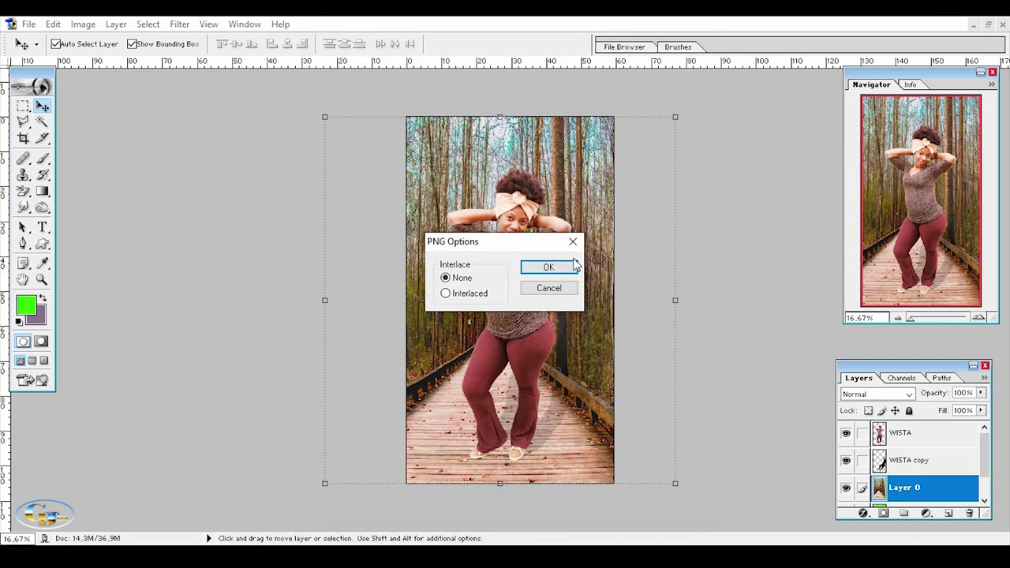
click(558, 265)
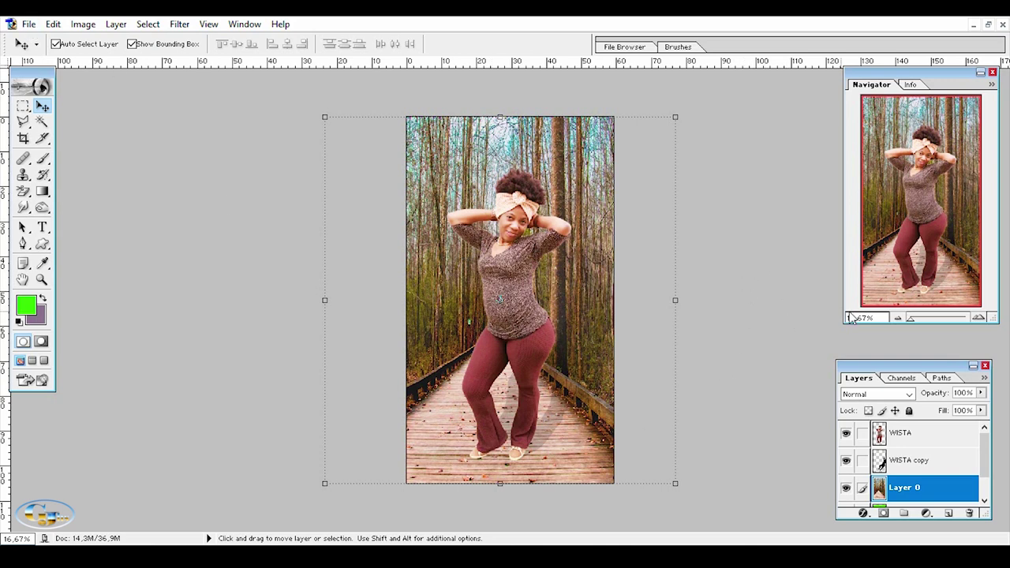
Zoom to 25% and toggle the forest layer's visibility to reveal the green fill
click(979, 317)
click(978, 318)
click(897, 318)
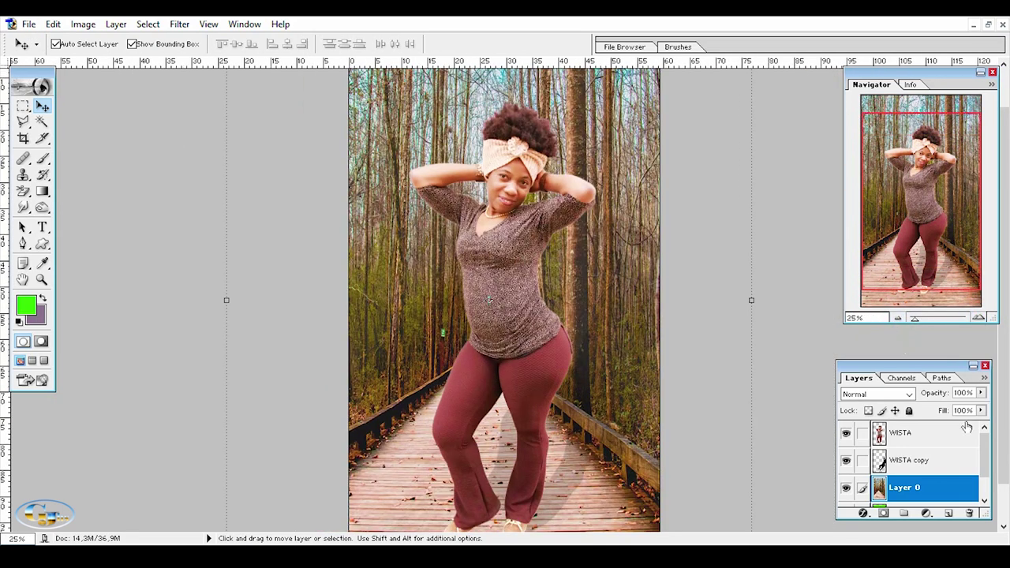
click(846, 487)
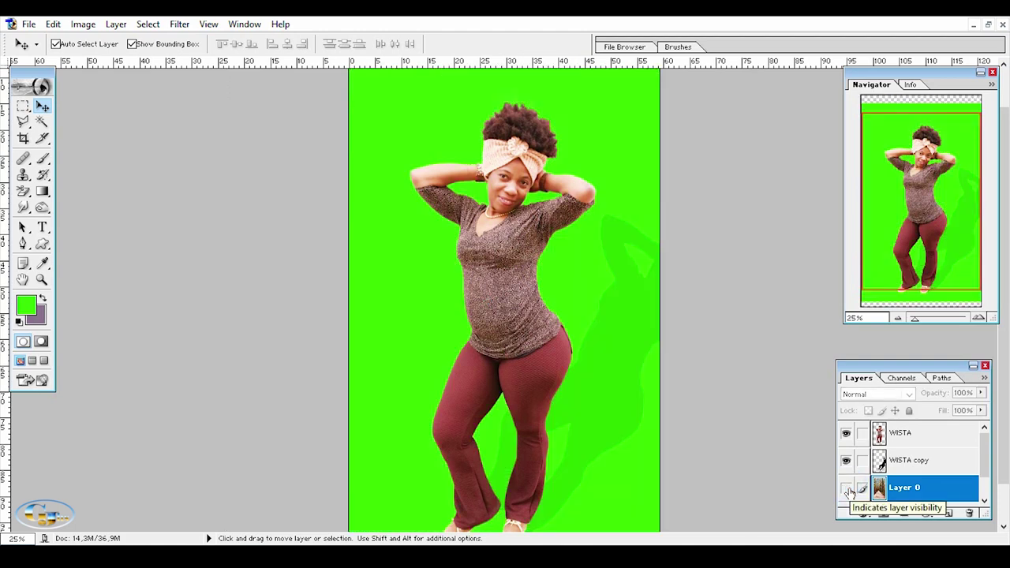
click(846, 487)
click(845, 487)
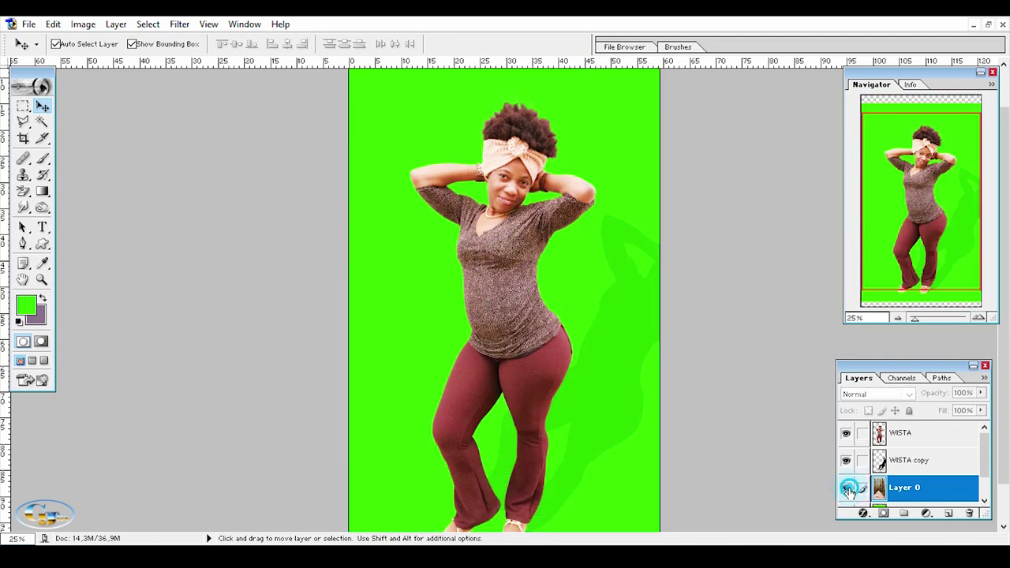
click(846, 487)
Stretch Color Fill 1 down to the canvas bottom and show the forest layer again
click(897, 318)
key(alt+bracketleft)
key(ctrl+t)
drag(510, 464, 507, 478)
key(Return)
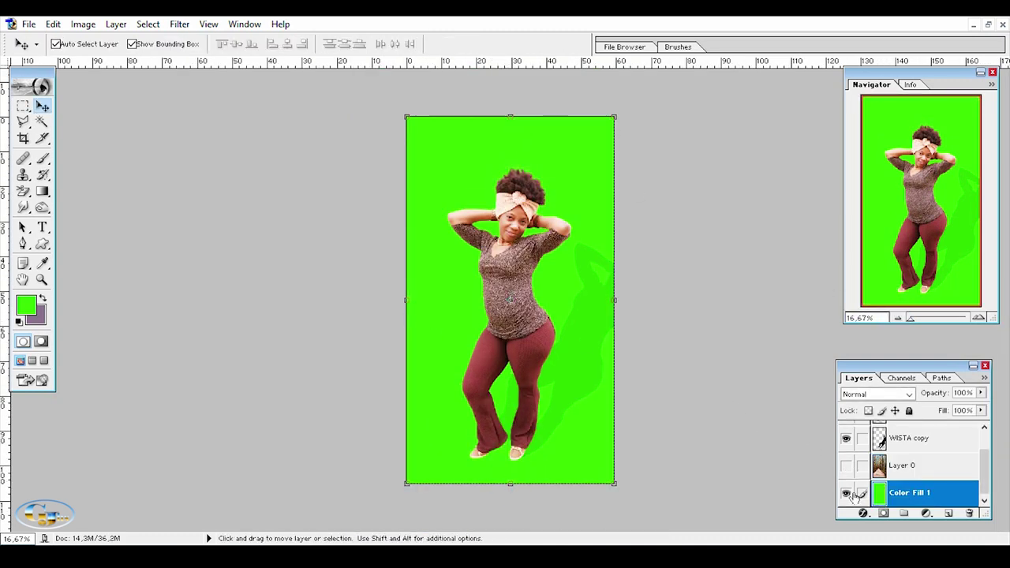
click(846, 465)
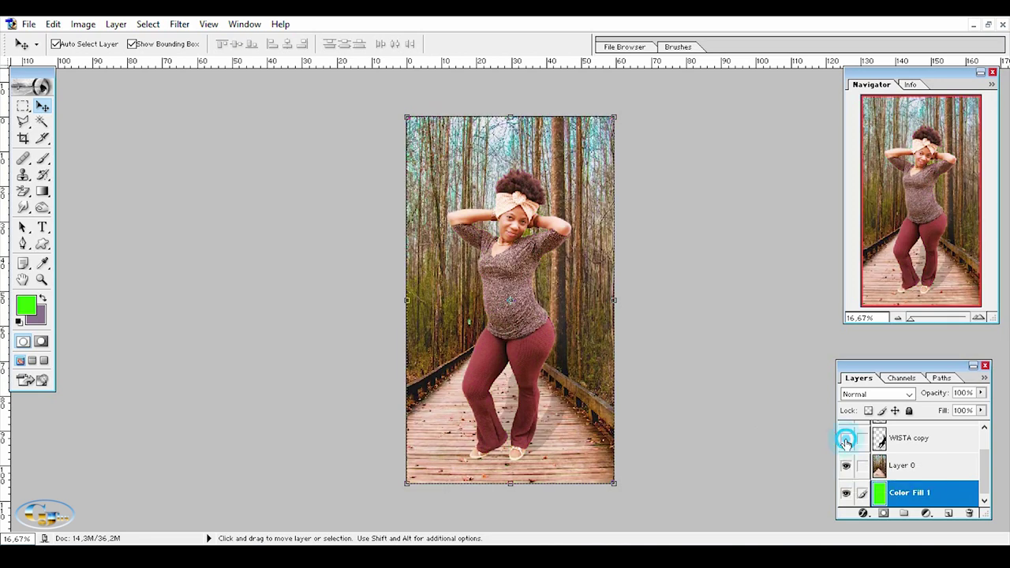